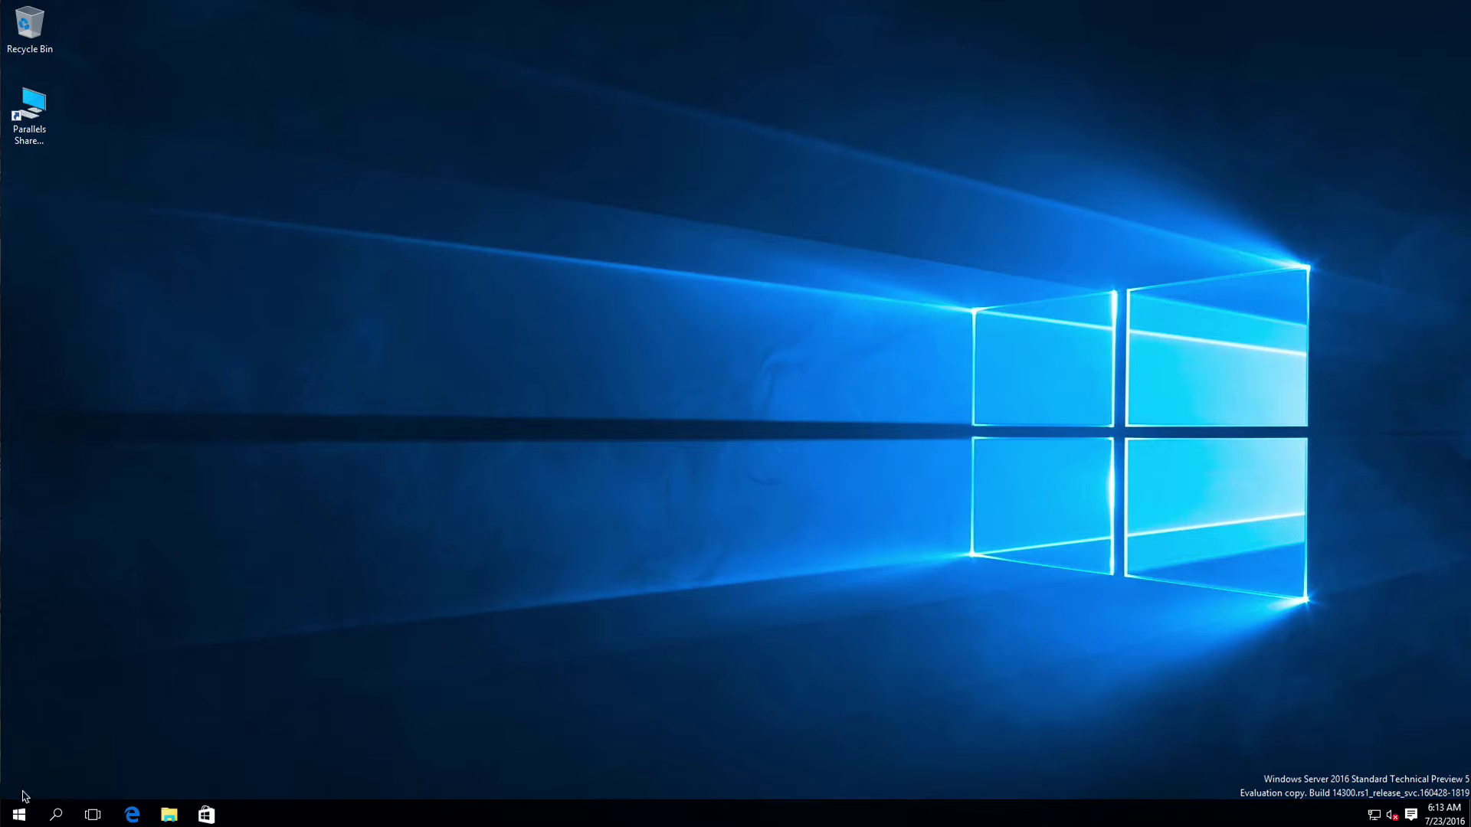
Step: Launch Active Directory Users and Computers from Windows Administrative Tools in the Start menu's app list
{"action": "left_click", "coordinate": [16, 817]}
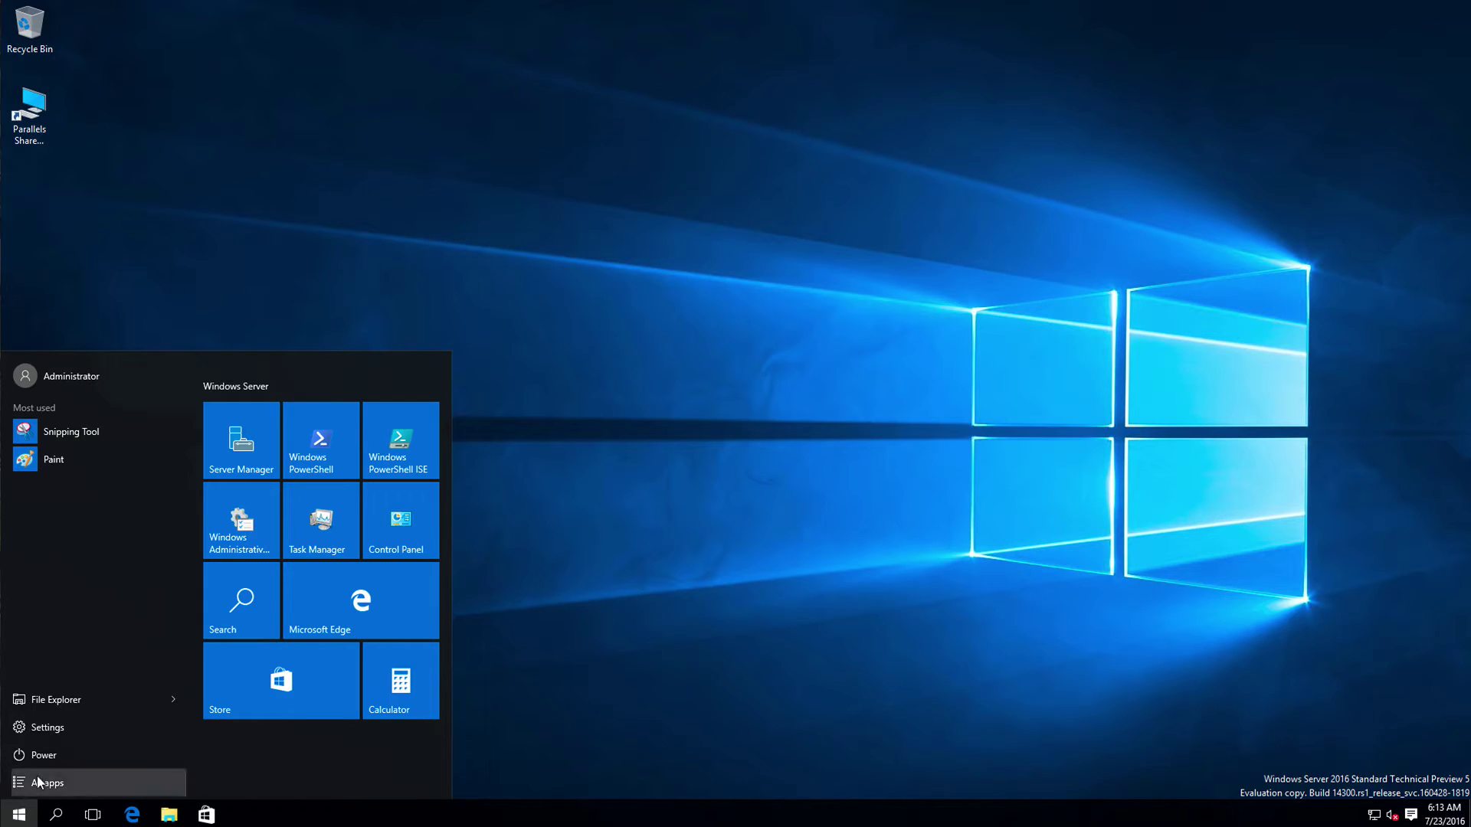
{"action": "left_click", "coordinate": [38, 782]}
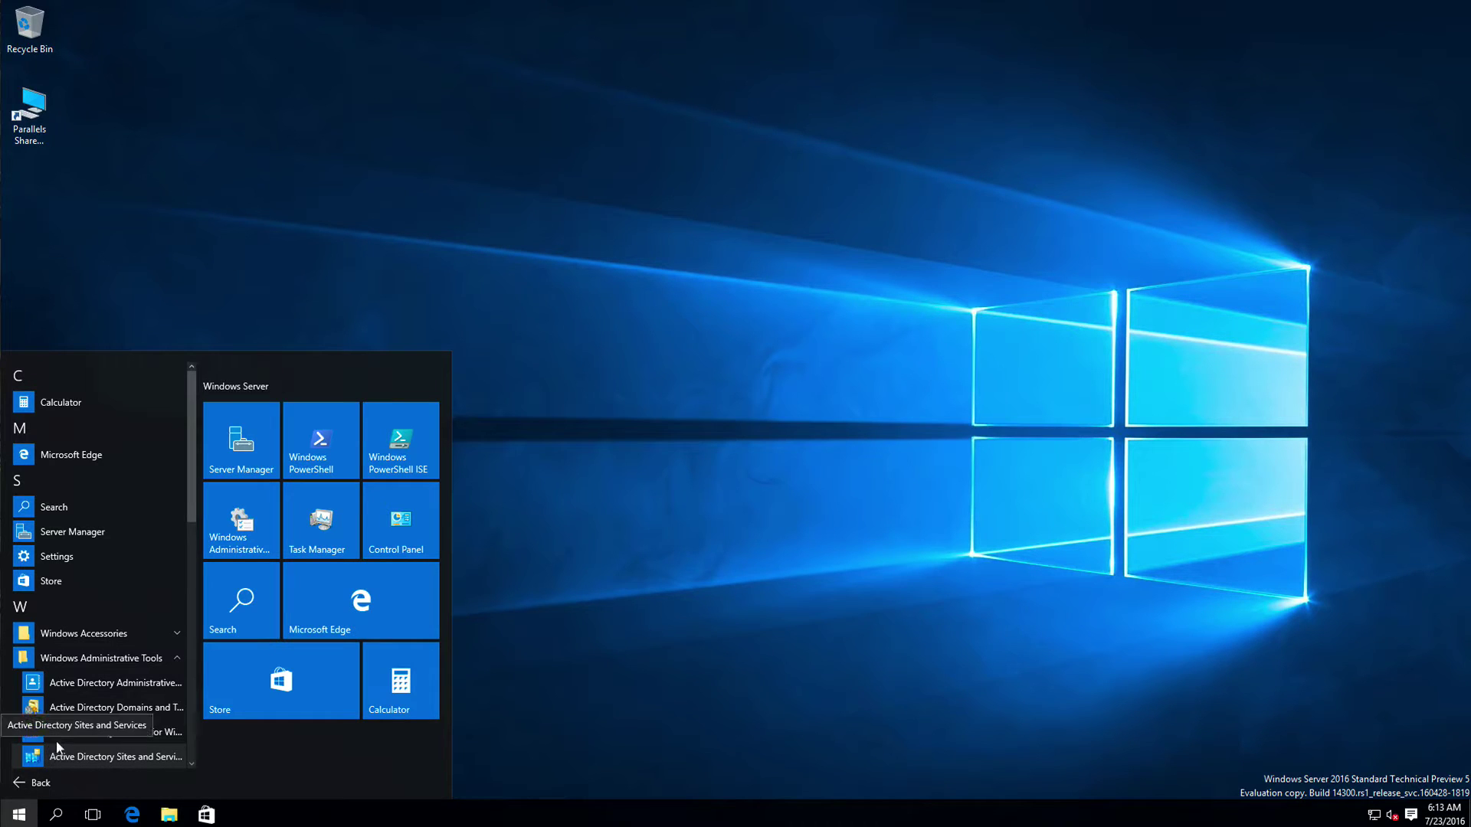
{"action": "scroll", "coordinate": [80, 754], "scroll_direction": "down", "scroll_amount": 3}
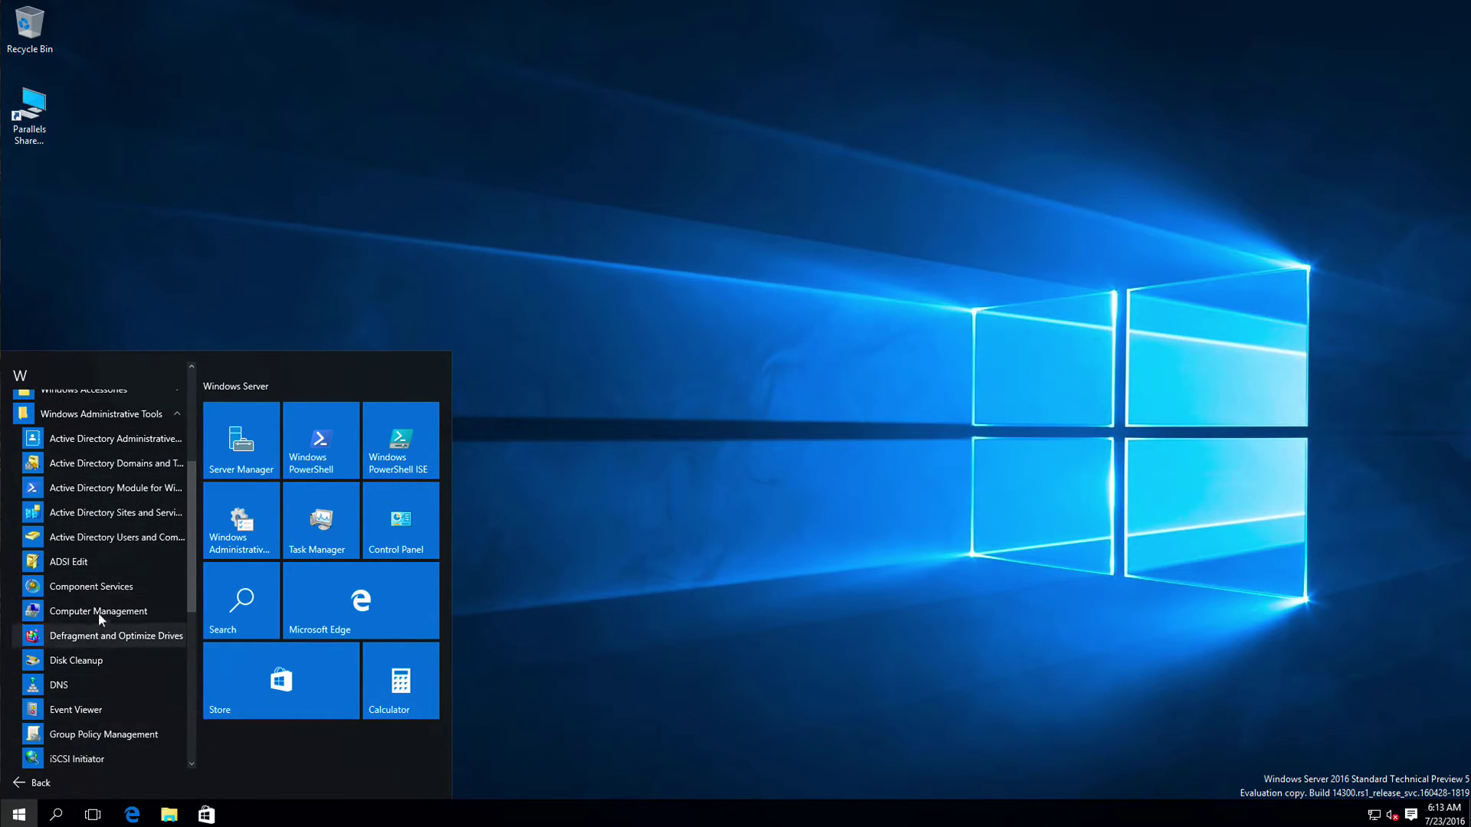
{"action": "left_click", "coordinate": [98, 536]}
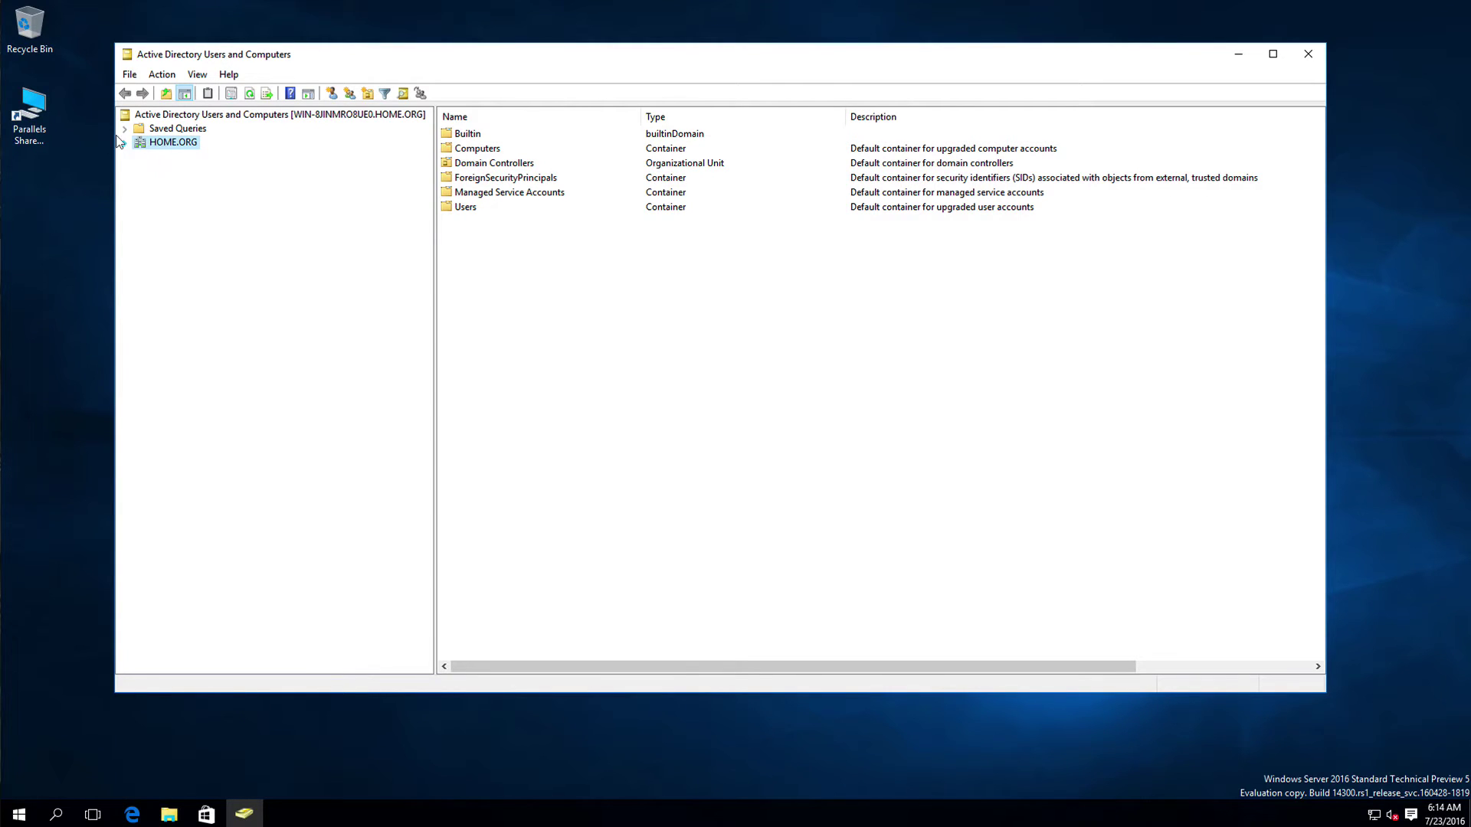
Step: Expand HOME.ORG, then open the New Object – Group form for it and cancel it
{"action": "left_click", "coordinate": [124, 142]}
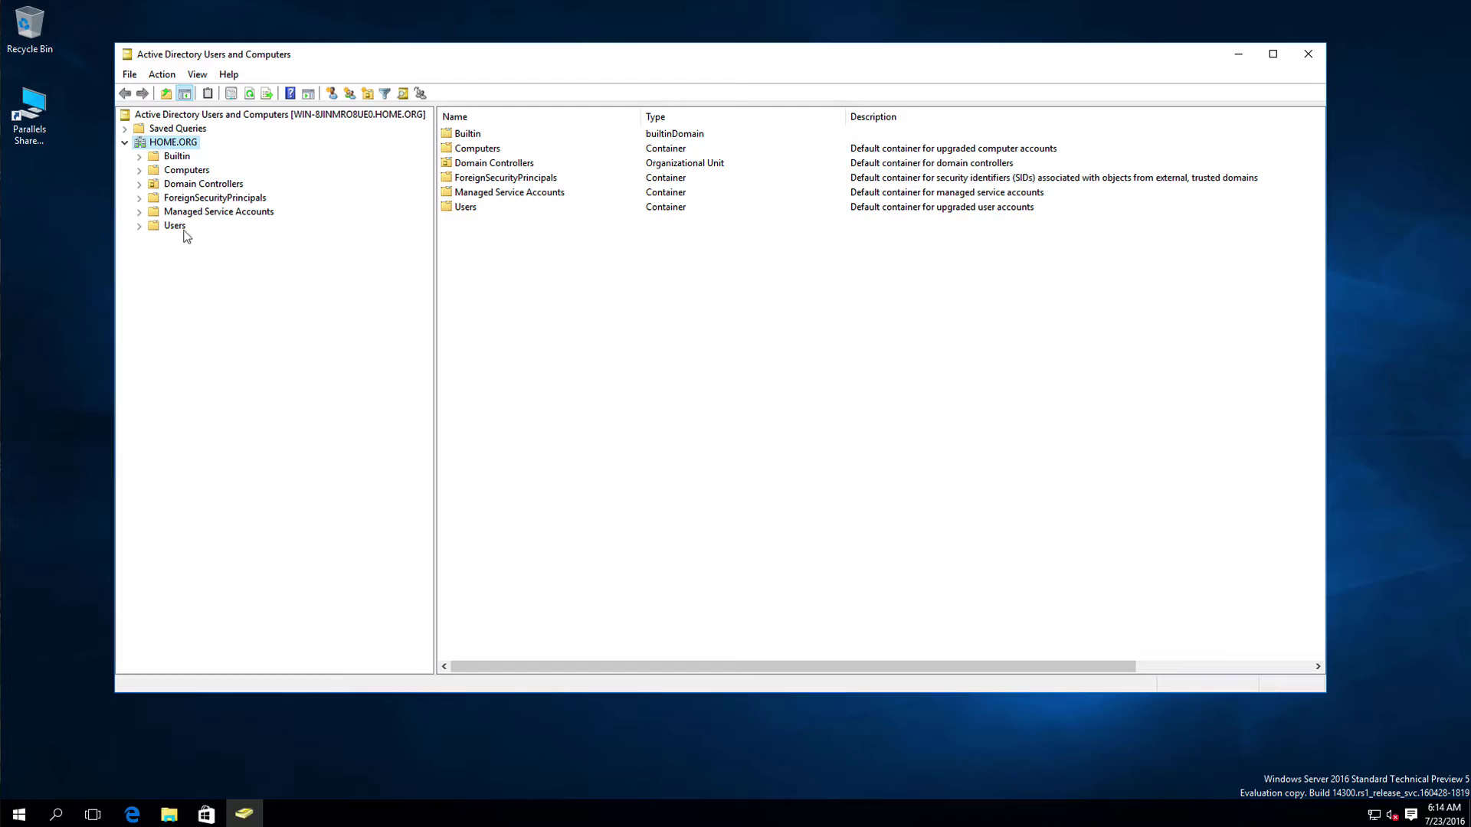
{"action": "right_click", "coordinate": [172, 138]}
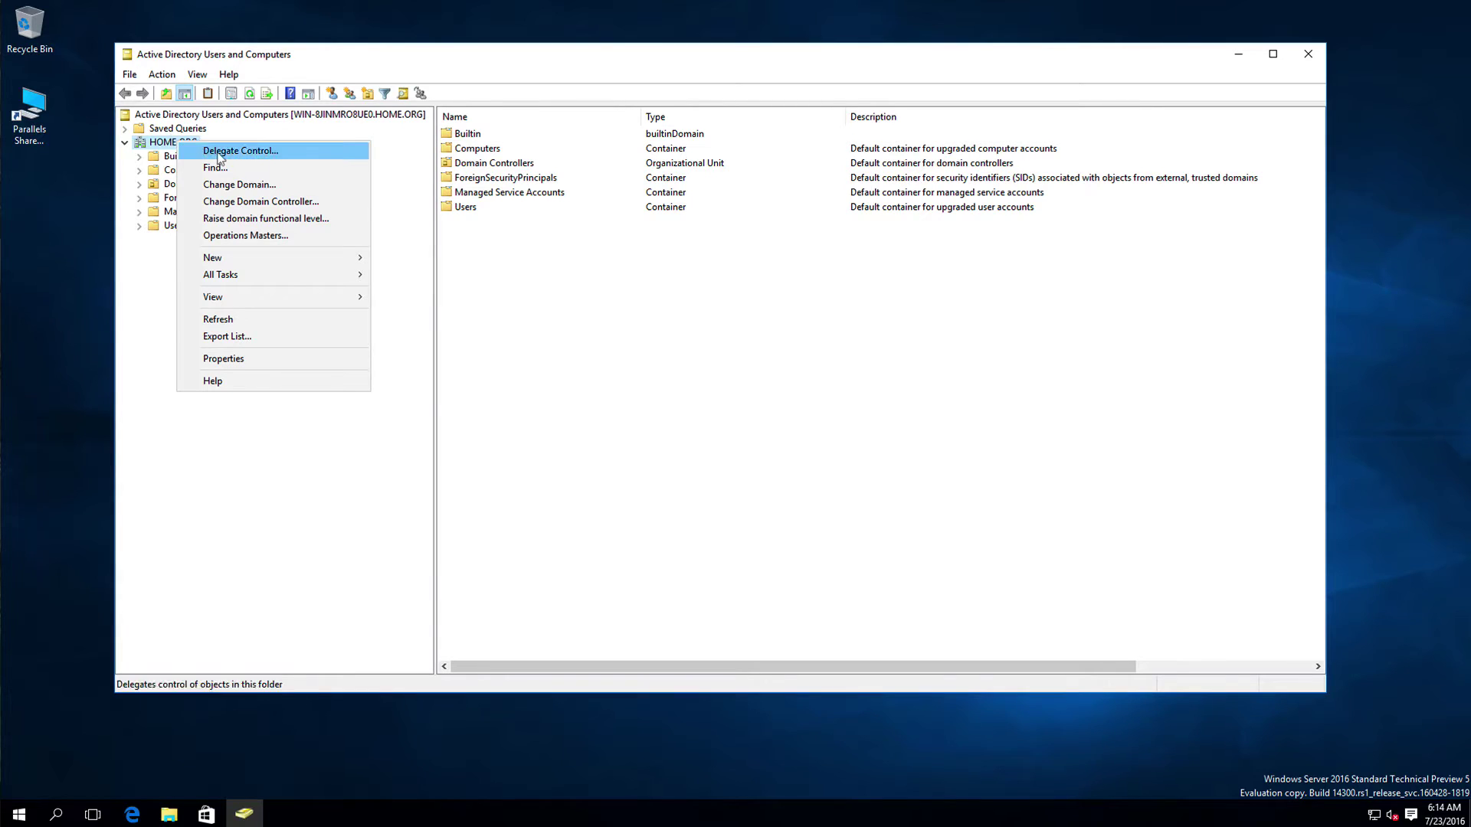
{"action": "mouse_move", "coordinate": [247, 256]}
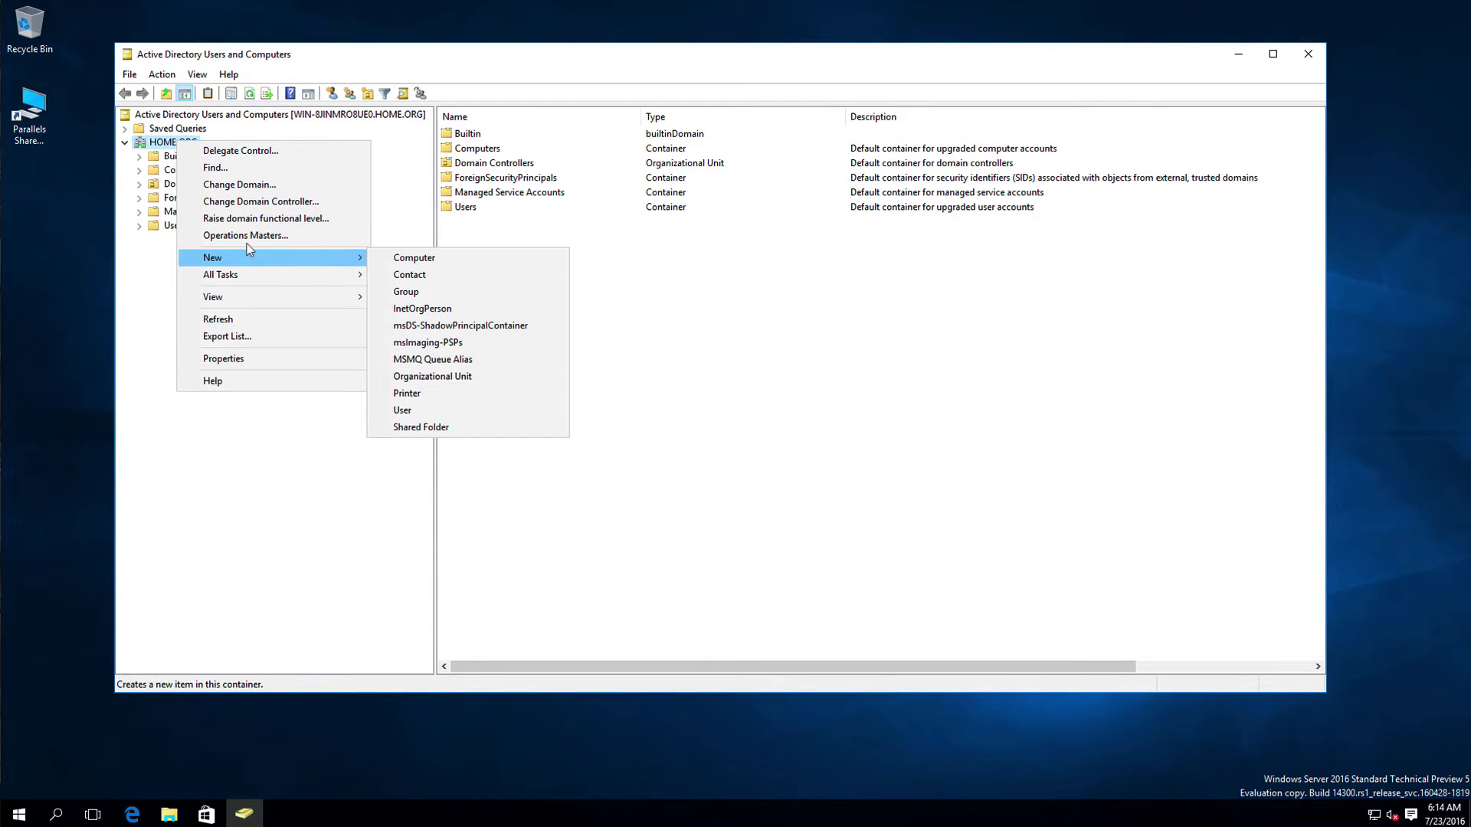
{"action": "left_click", "coordinate": [434, 287]}
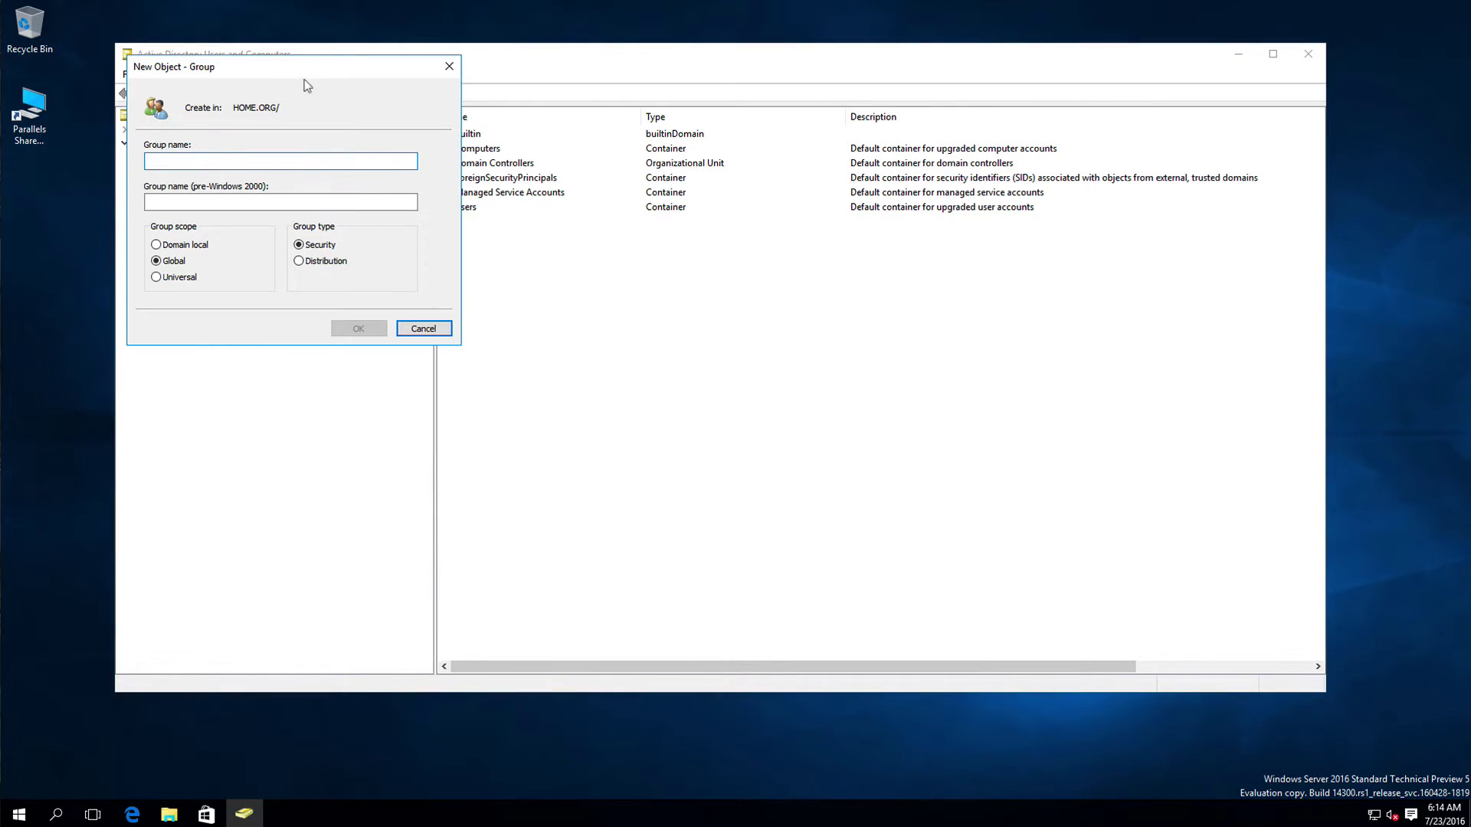
{"action": "left_click_drag", "start_coordinate": [319, 76], "coordinate": [740, 246]}
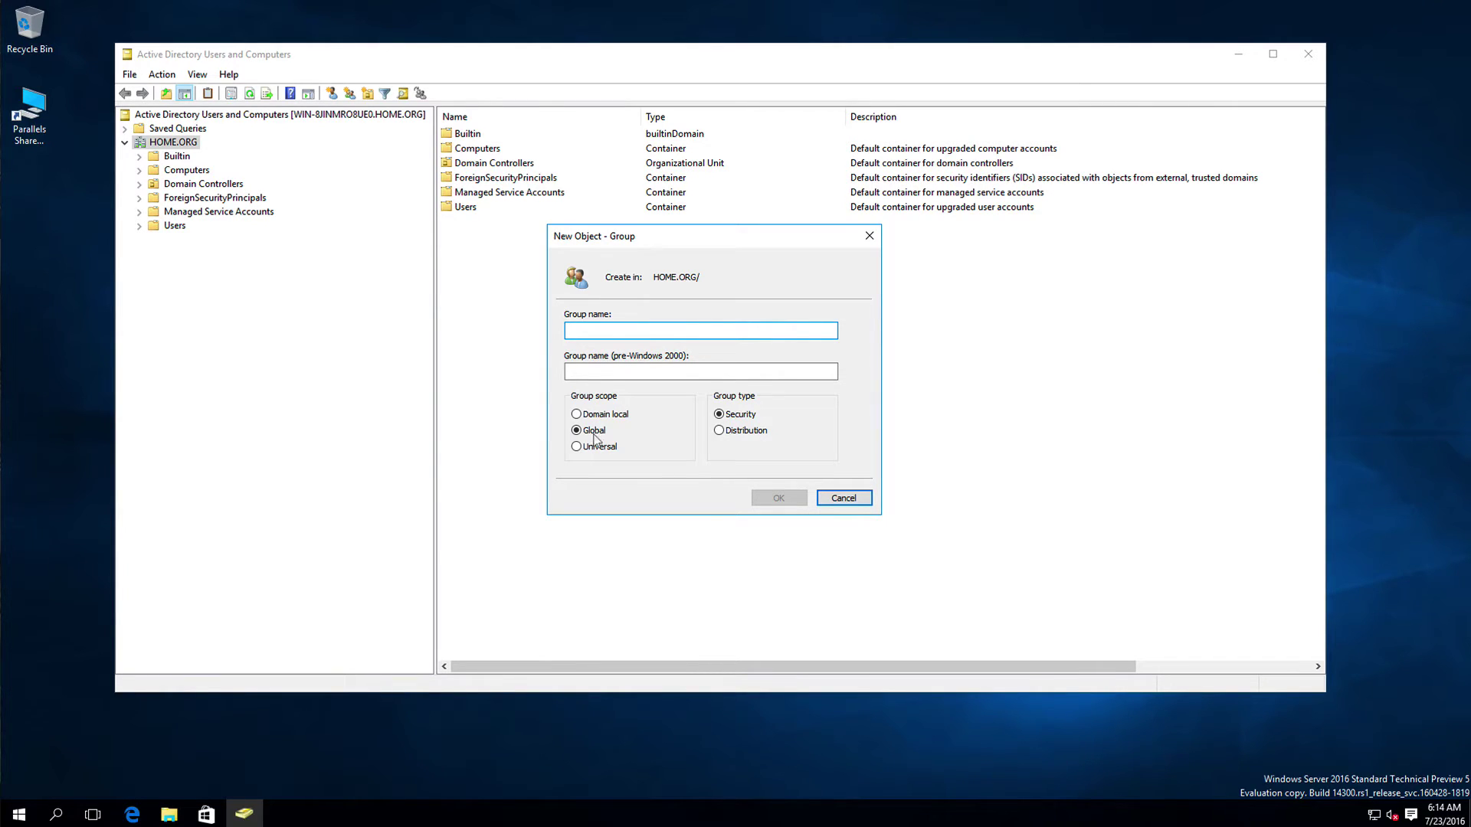
{"action": "left_click", "coordinate": [839, 498]}
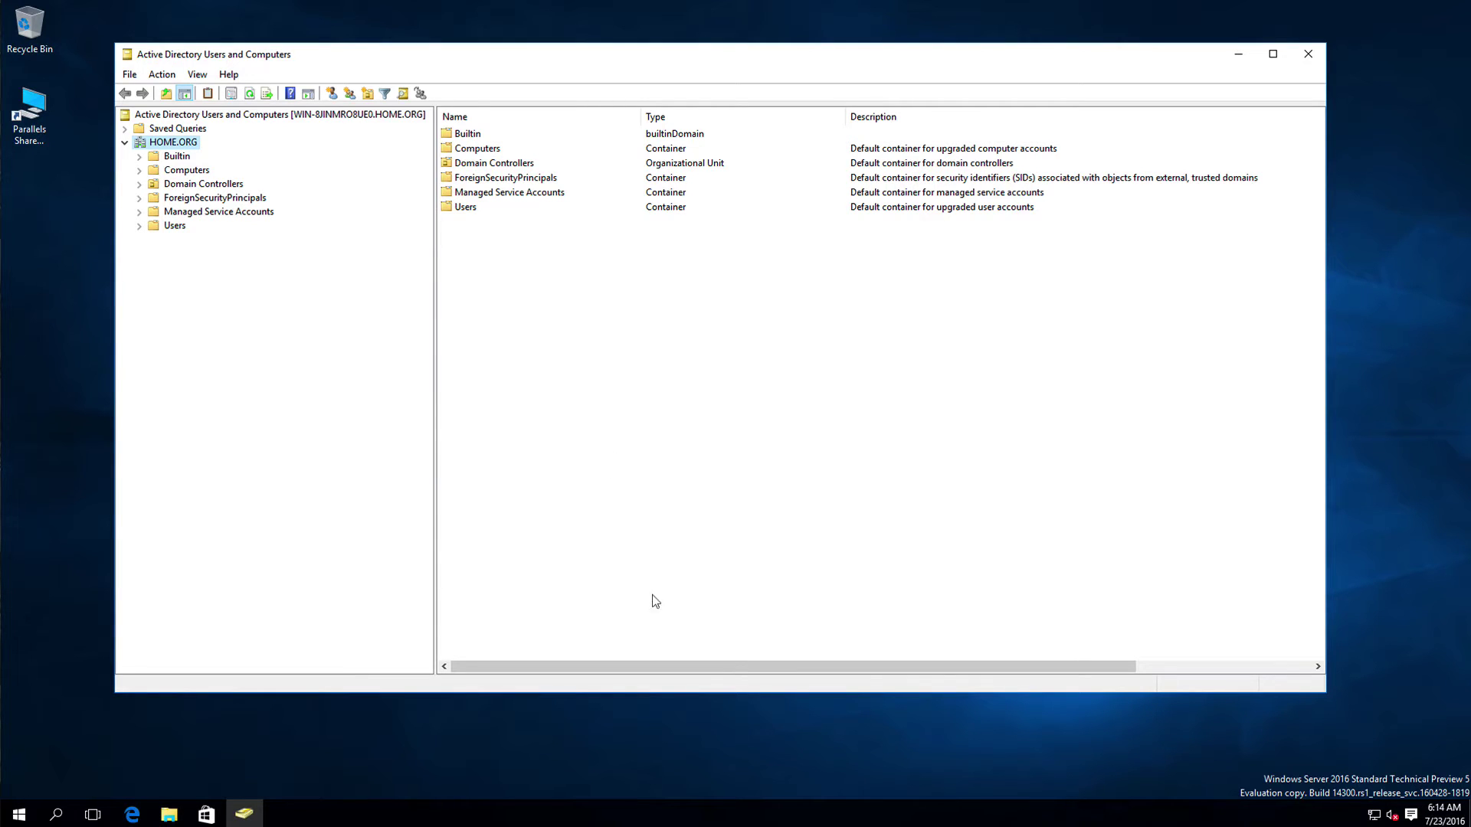
Step: Browse the Users container, open and close Find, then return to HOME.ORG's containers
{"action": "left_click", "coordinate": [173, 225]}
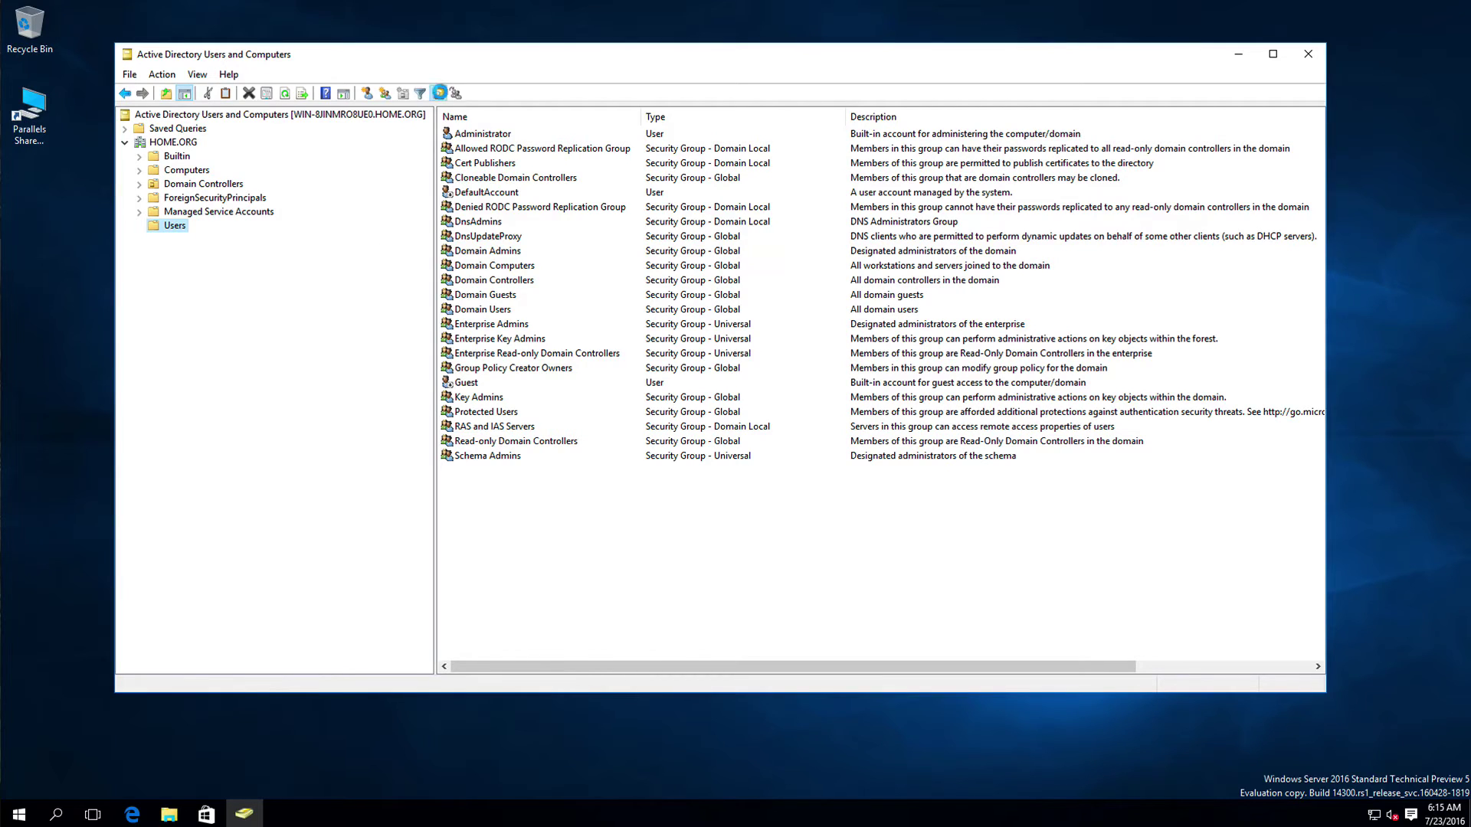
{"action": "left_click", "coordinate": [435, 93]}
{"action": "left_click", "coordinate": [551, 104]}
{"action": "left_click", "coordinate": [183, 142]}
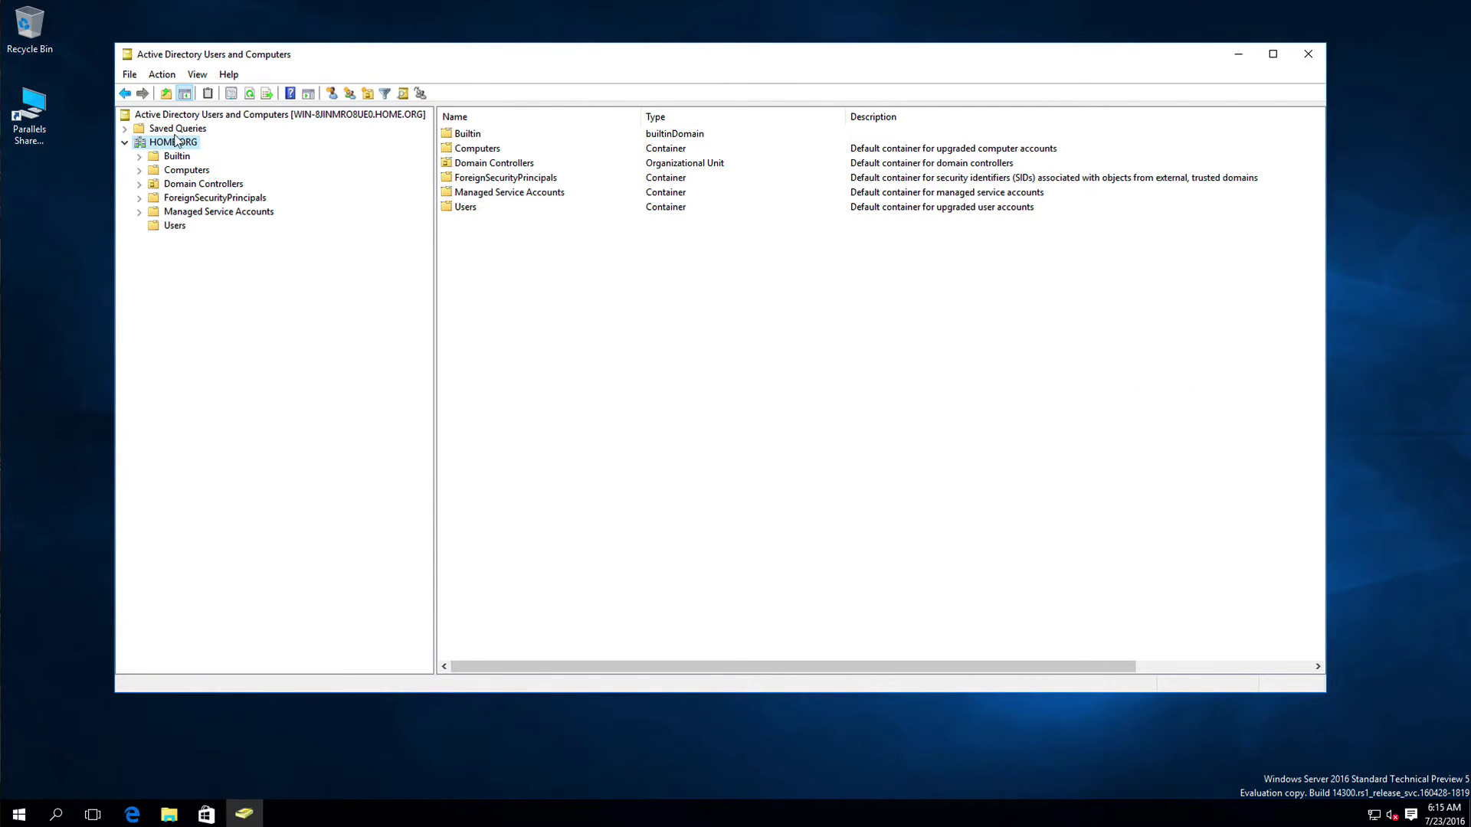
Step: Add a Security OU under HOME.ORG, keeping protection from accidental deletion enabled
{"action": "right_click", "coordinate": [176, 140]}
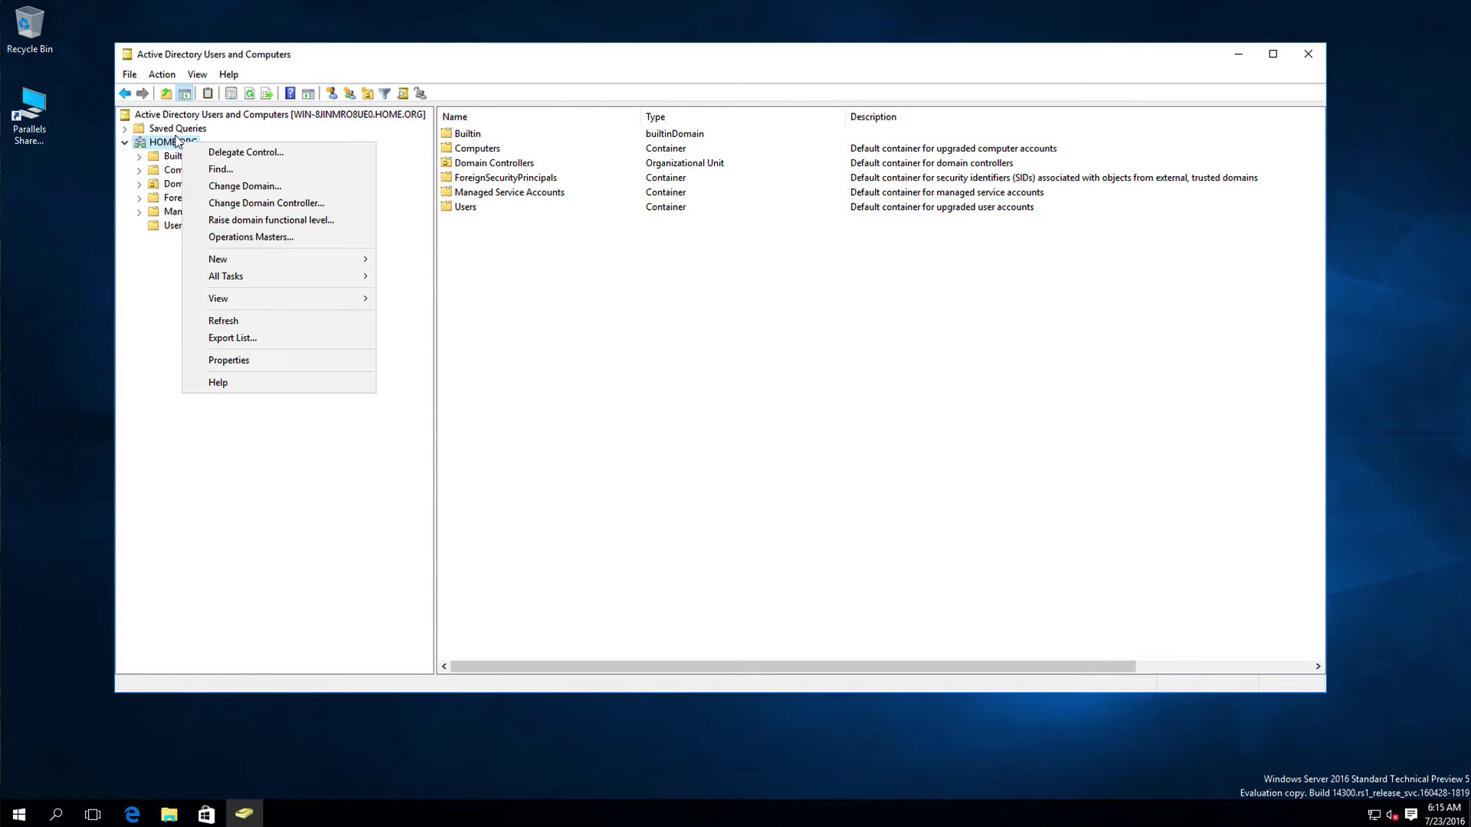
{"action": "mouse_move", "coordinate": [227, 257]}
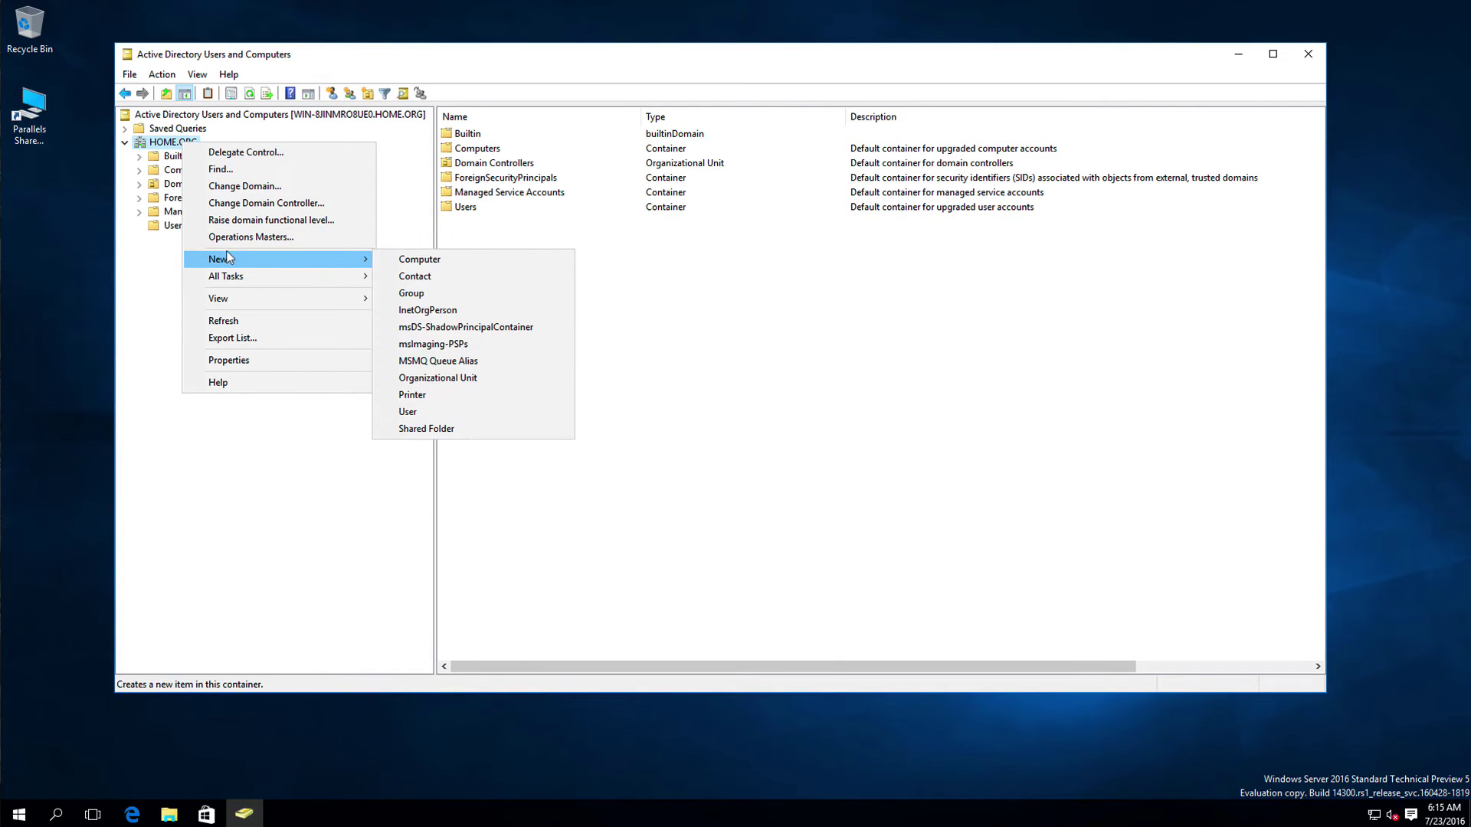
{"action": "left_click", "coordinate": [429, 377]}
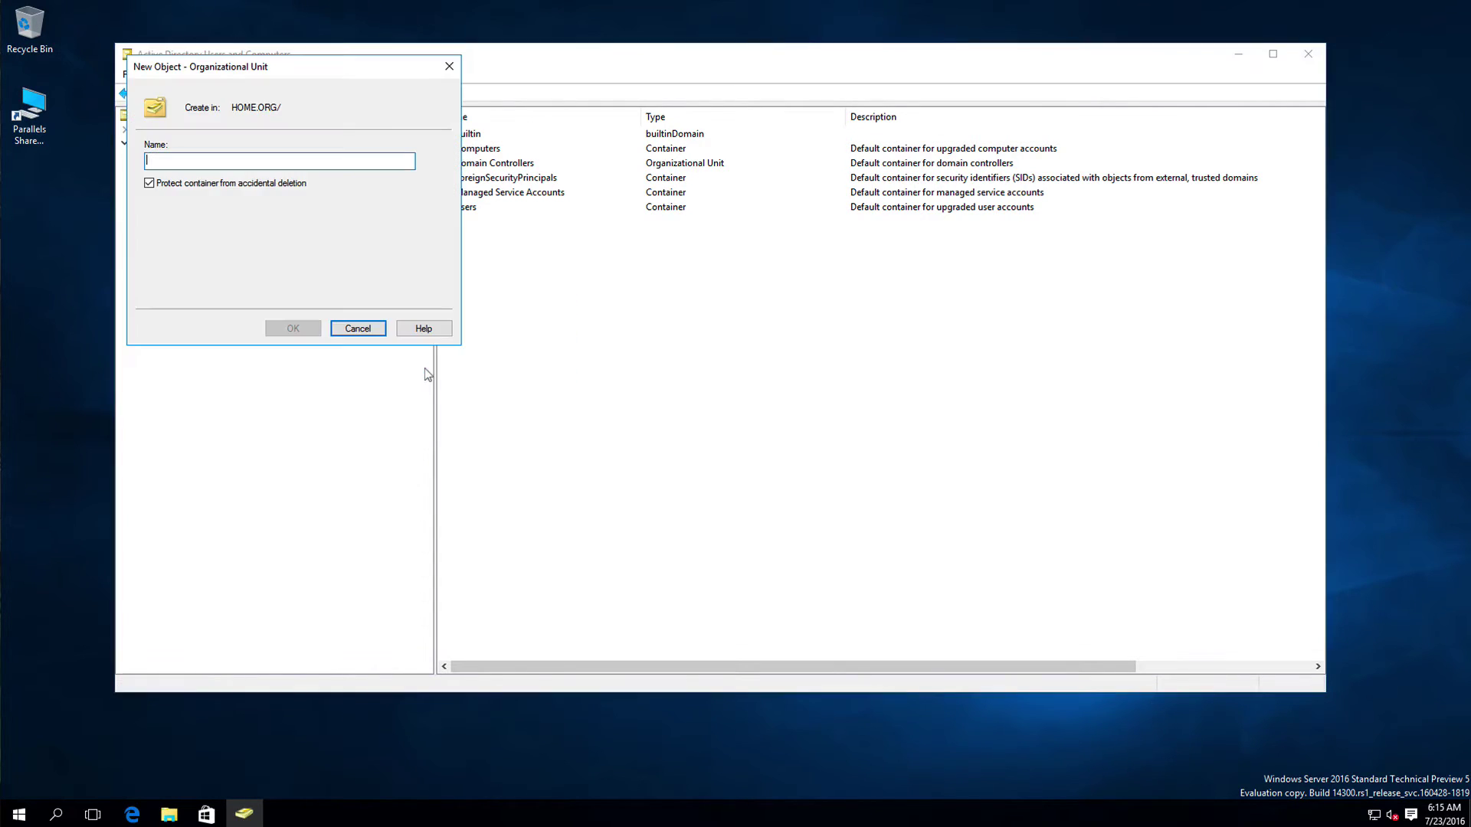
{"action": "left_click_drag", "start_coordinate": [315, 66], "coordinate": [723, 240]}
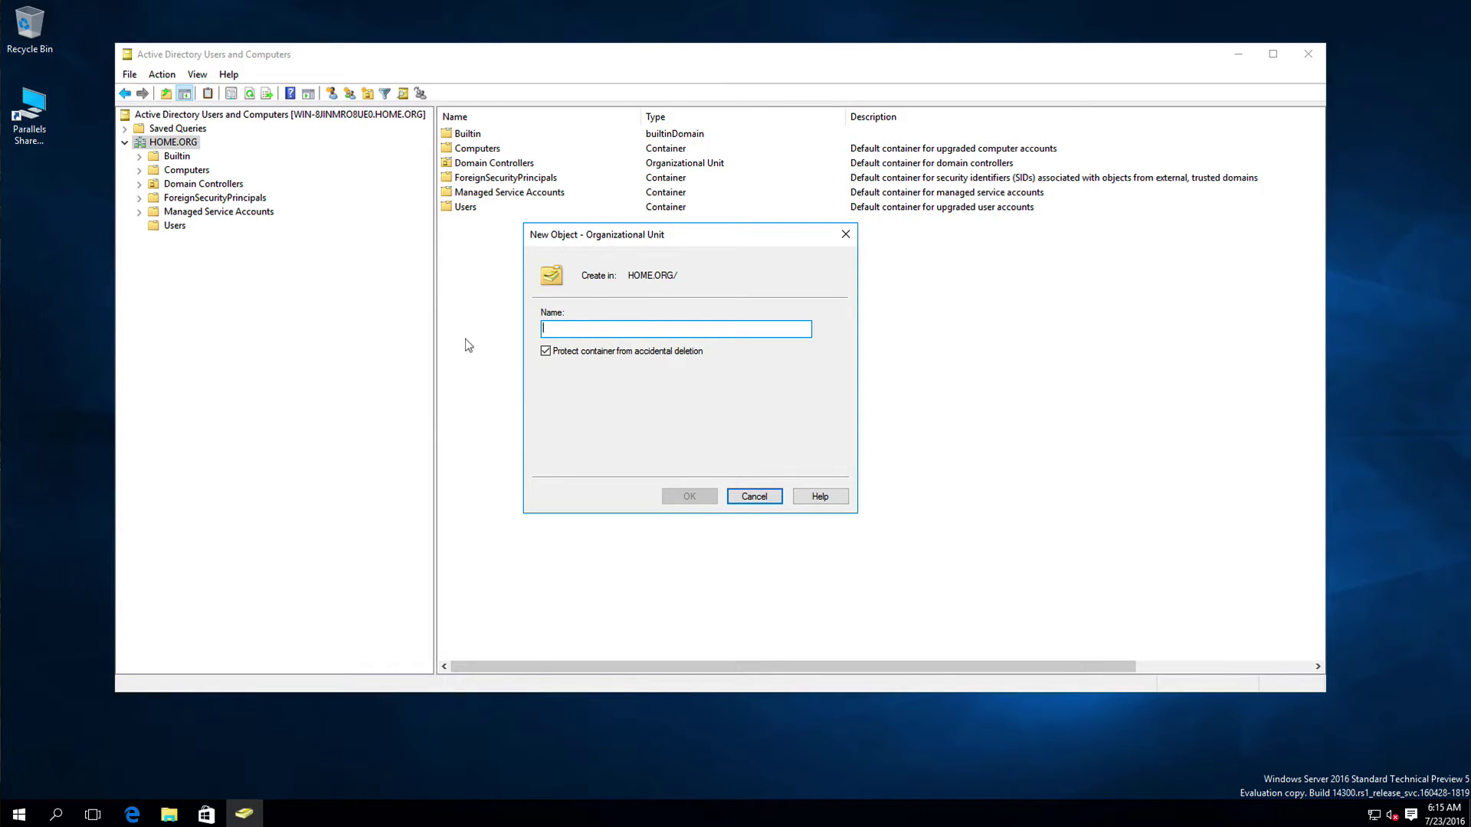
{"action": "type", "text": "Securo"}
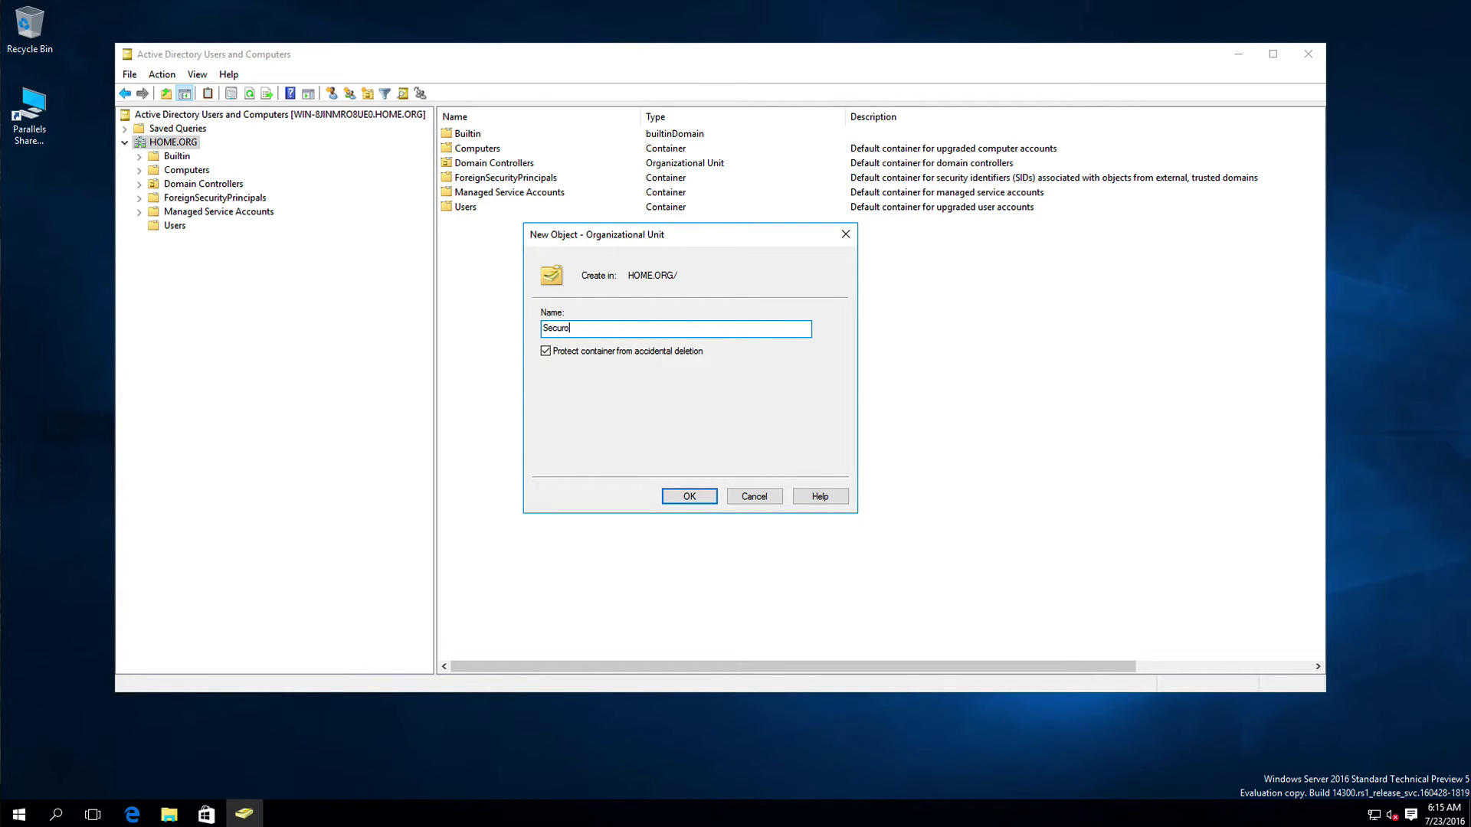
{"action": "type", "text": "ity"}
{"action": "left_click", "coordinate": [544, 352]}
{"action": "left_click", "coordinate": [676, 494]}
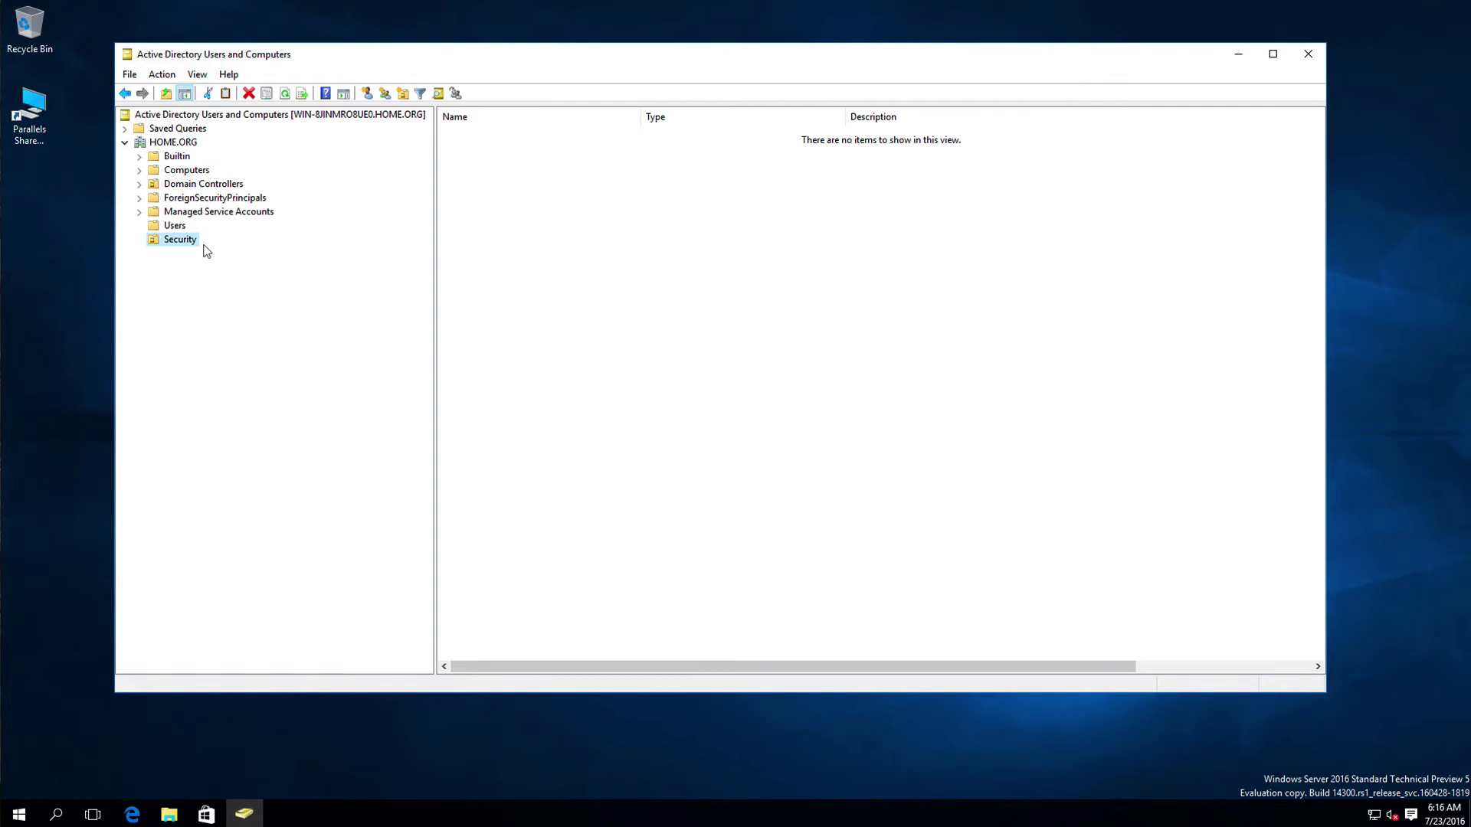
Step: Open a New Object – Group form targeting HOME.ORG/Security and center it
{"action": "right_click", "coordinate": [584, 240]}
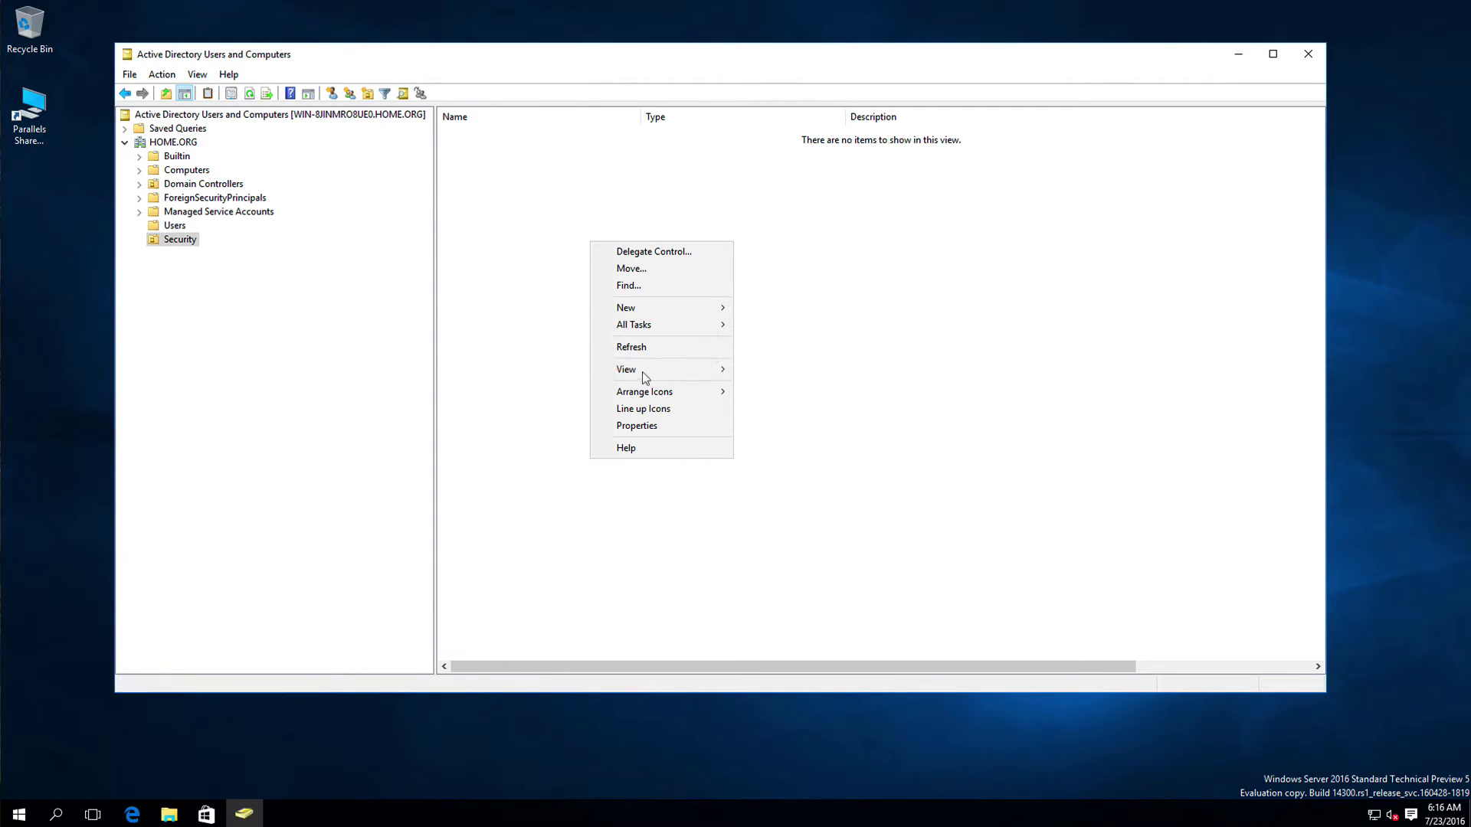
{"action": "mouse_move", "coordinate": [656, 308]}
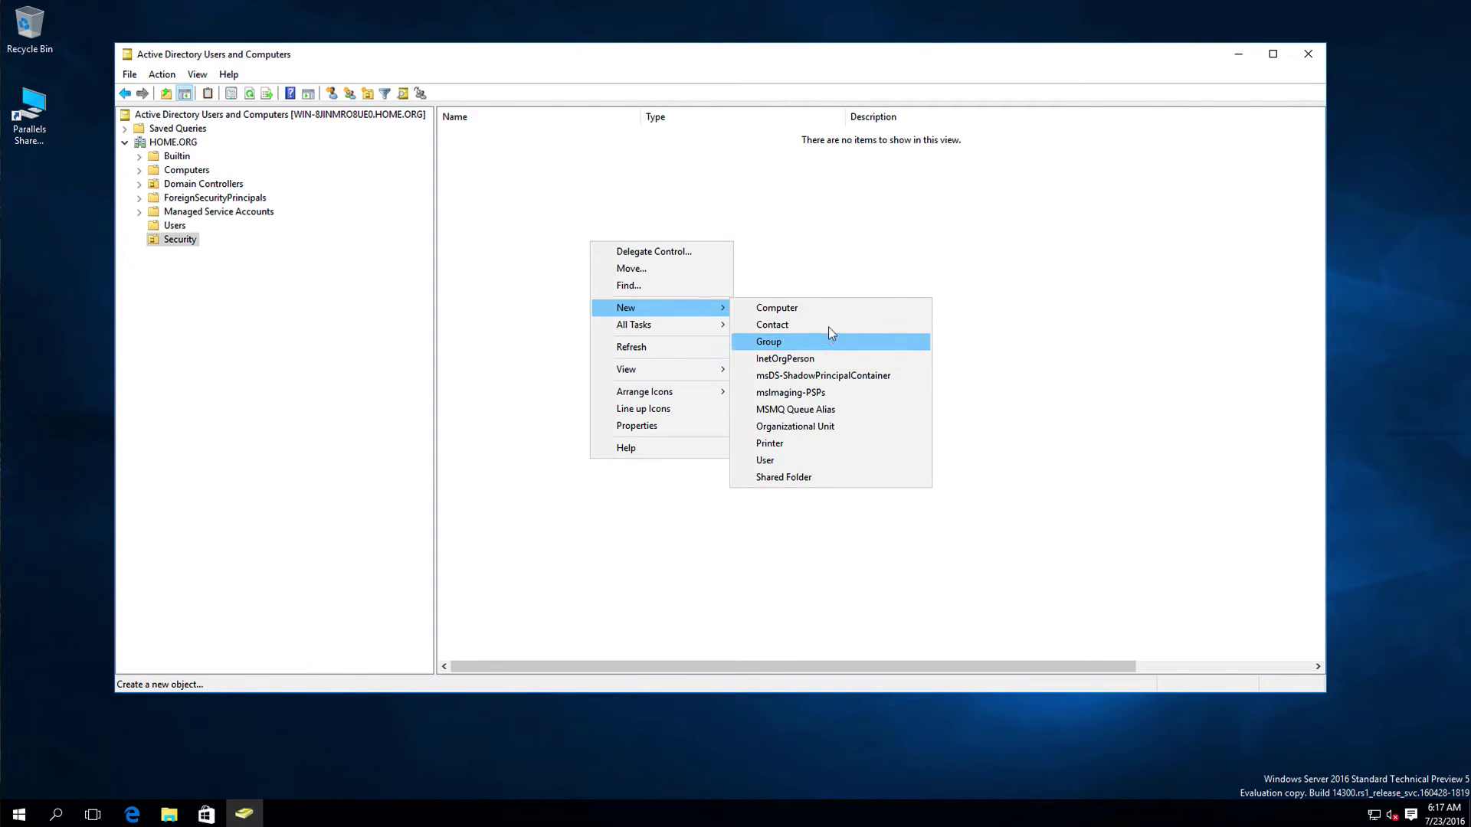
{"action": "left_click", "coordinate": [766, 340]}
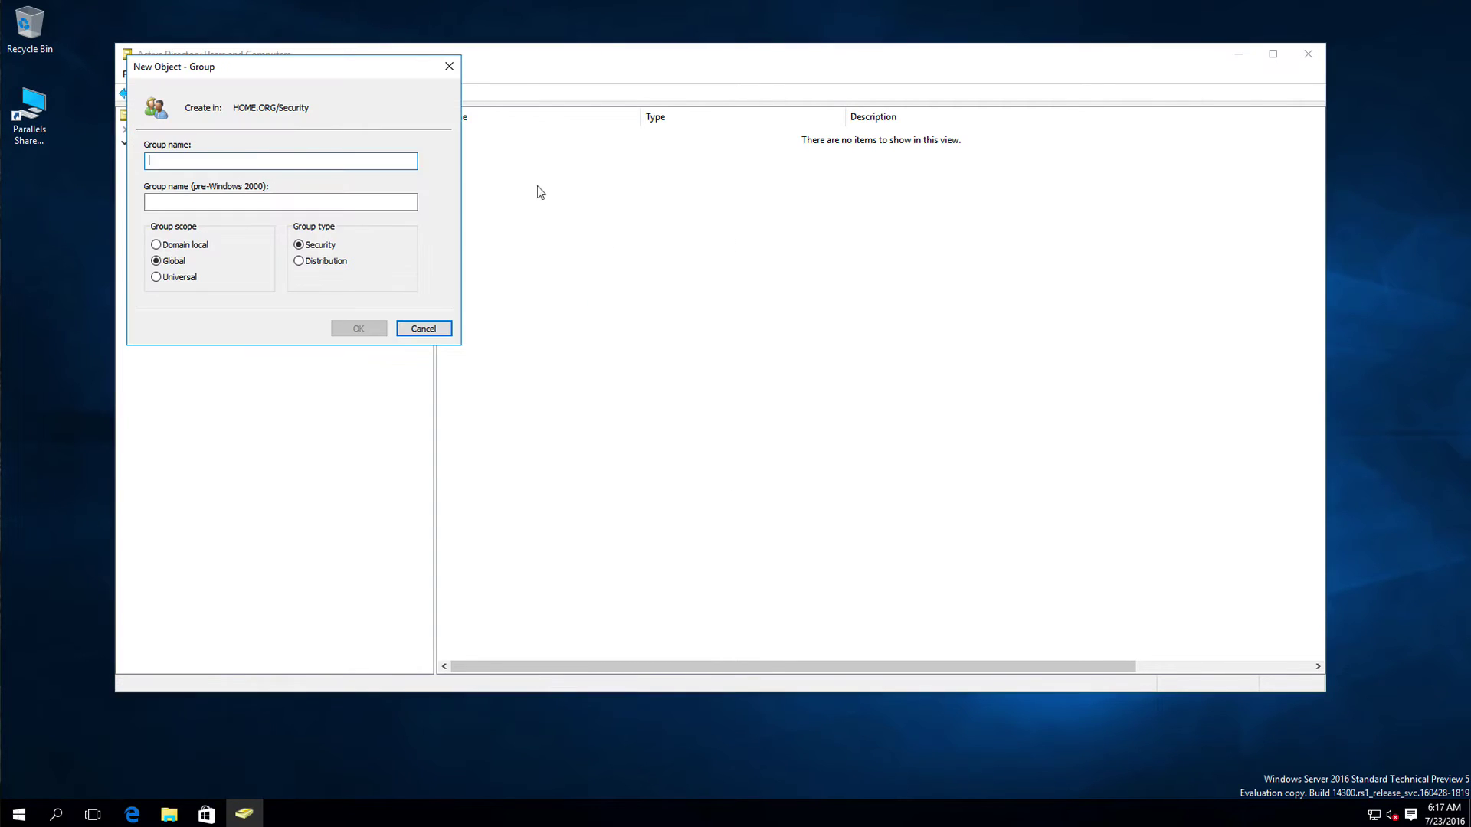
{"action": "left_click_drag", "start_coordinate": [572, 188], "coordinate": [650, 267]}
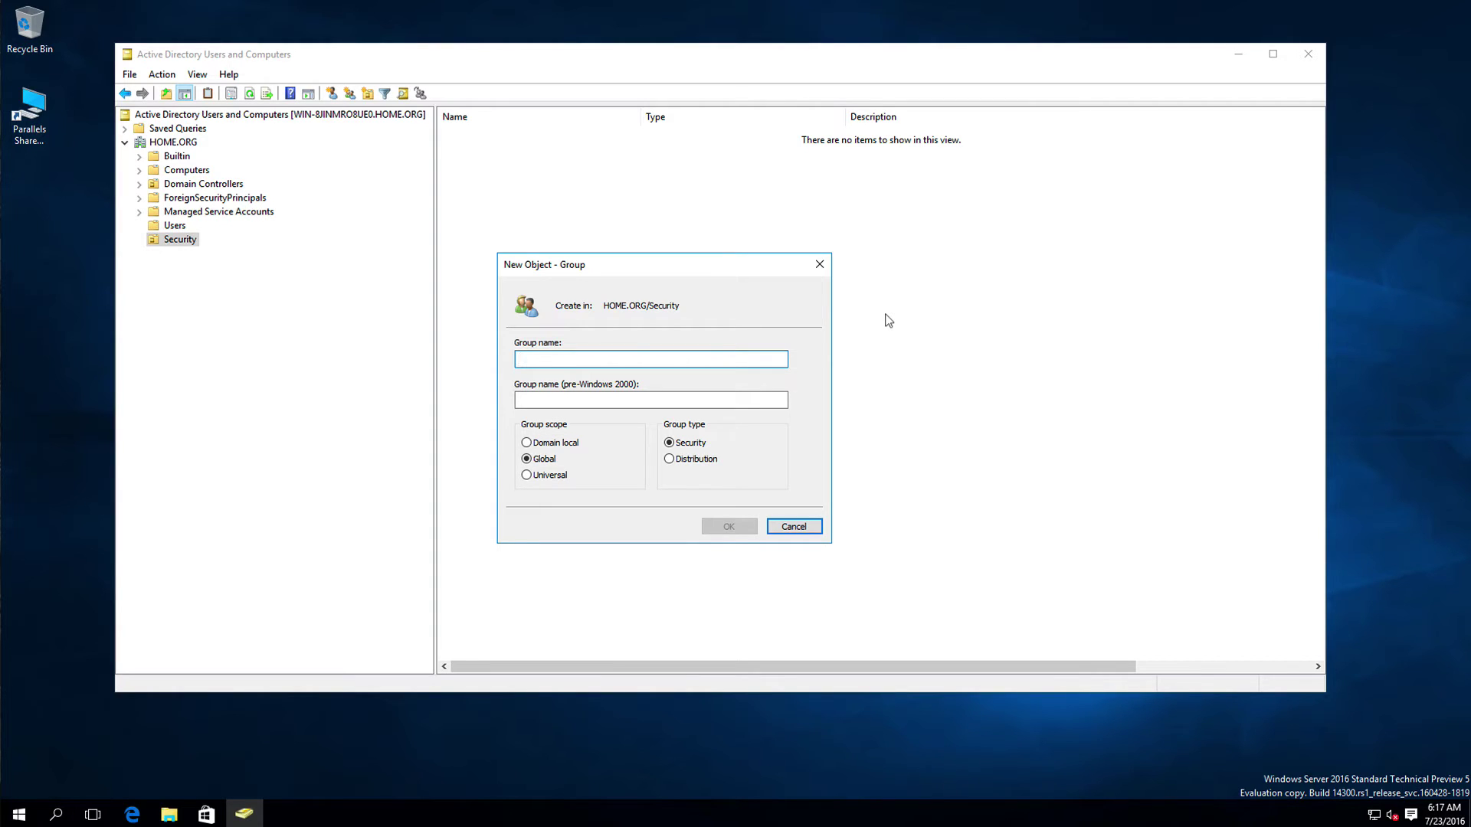
Step: Name the group FinanceDepartment, leaving Global scope and Security type selected
{"action": "type", "text": "Finance"}
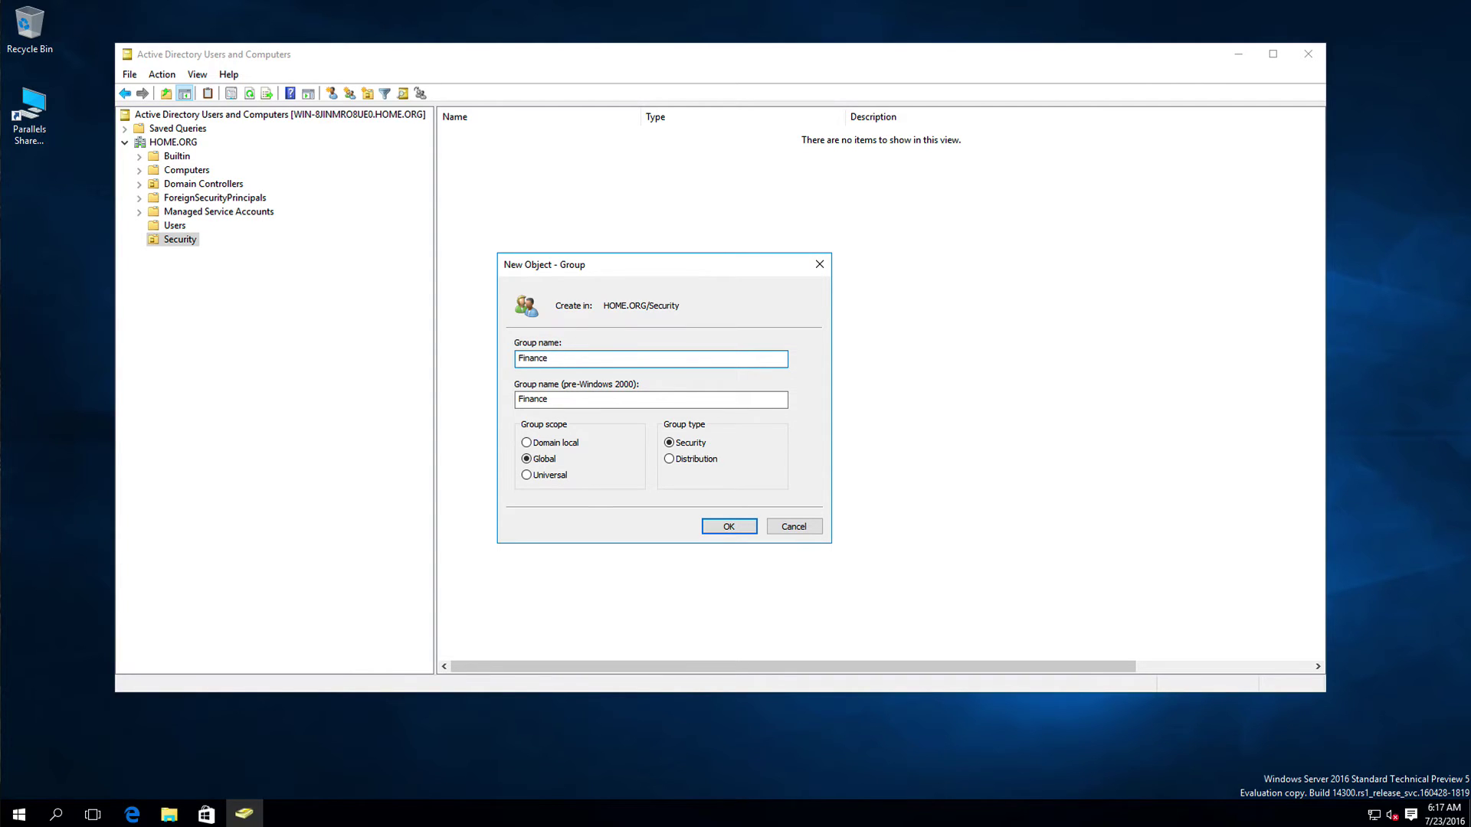
{"action": "type", "text": "Department"}
{"action": "left_click", "coordinate": [688, 459]}
{"action": "left_click", "coordinate": [688, 444]}
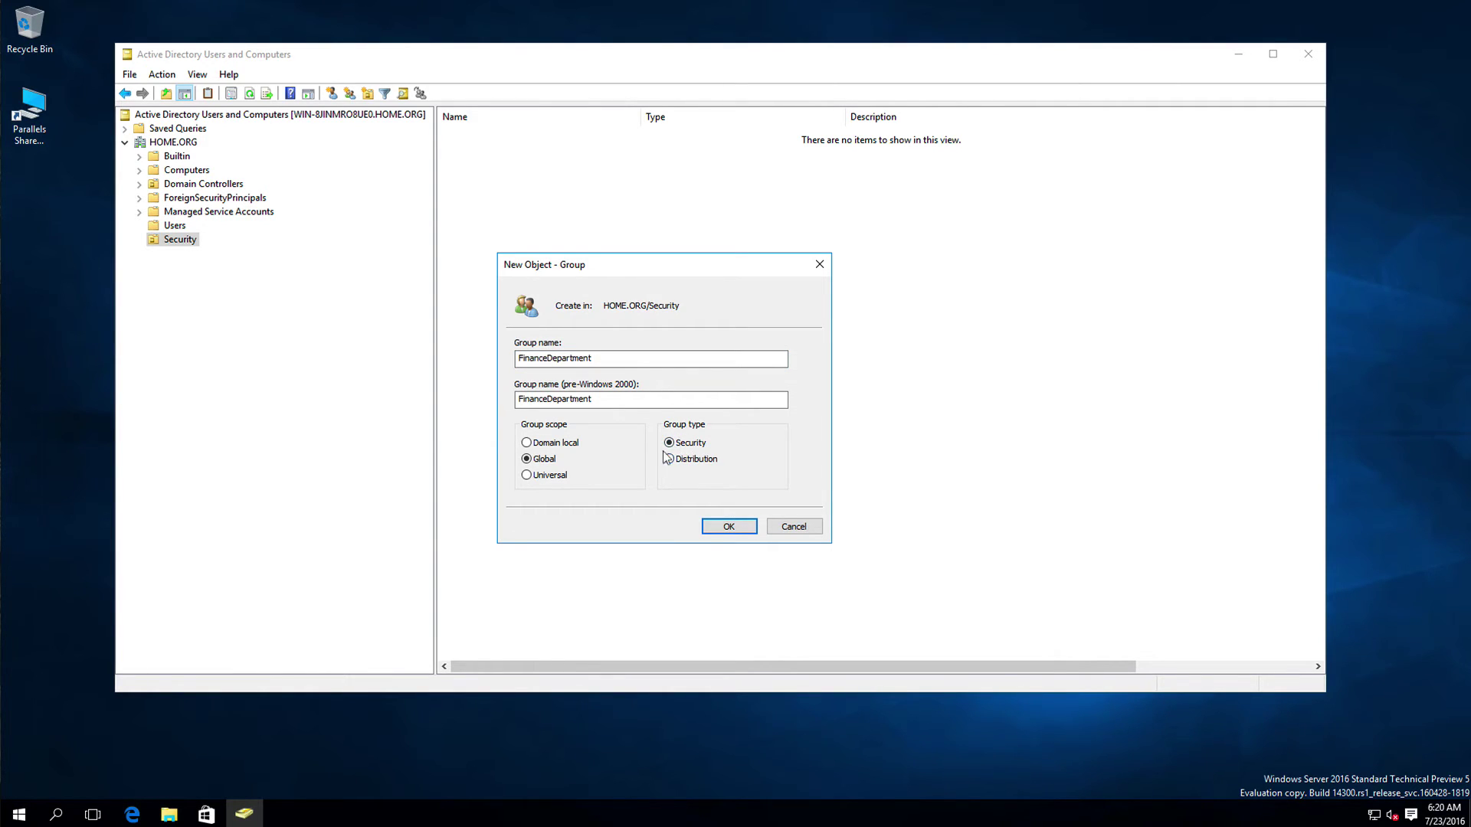
Step: Create the FinanceDepartment group, view the Users container and its menu, then return to HOME.ORG
{"action": "left_click", "coordinate": [724, 526]}
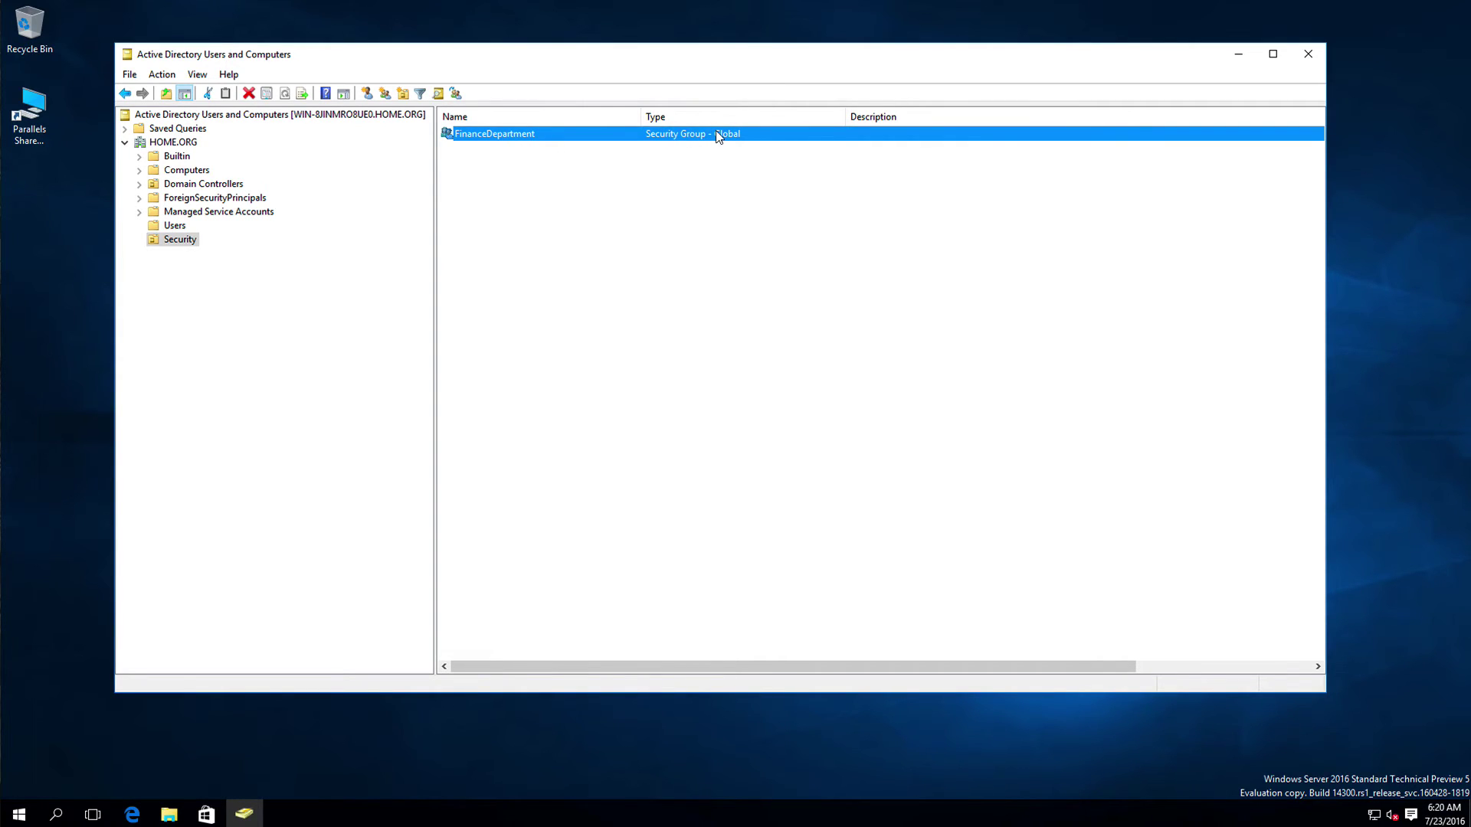
{"action": "left_click", "coordinate": [165, 225]}
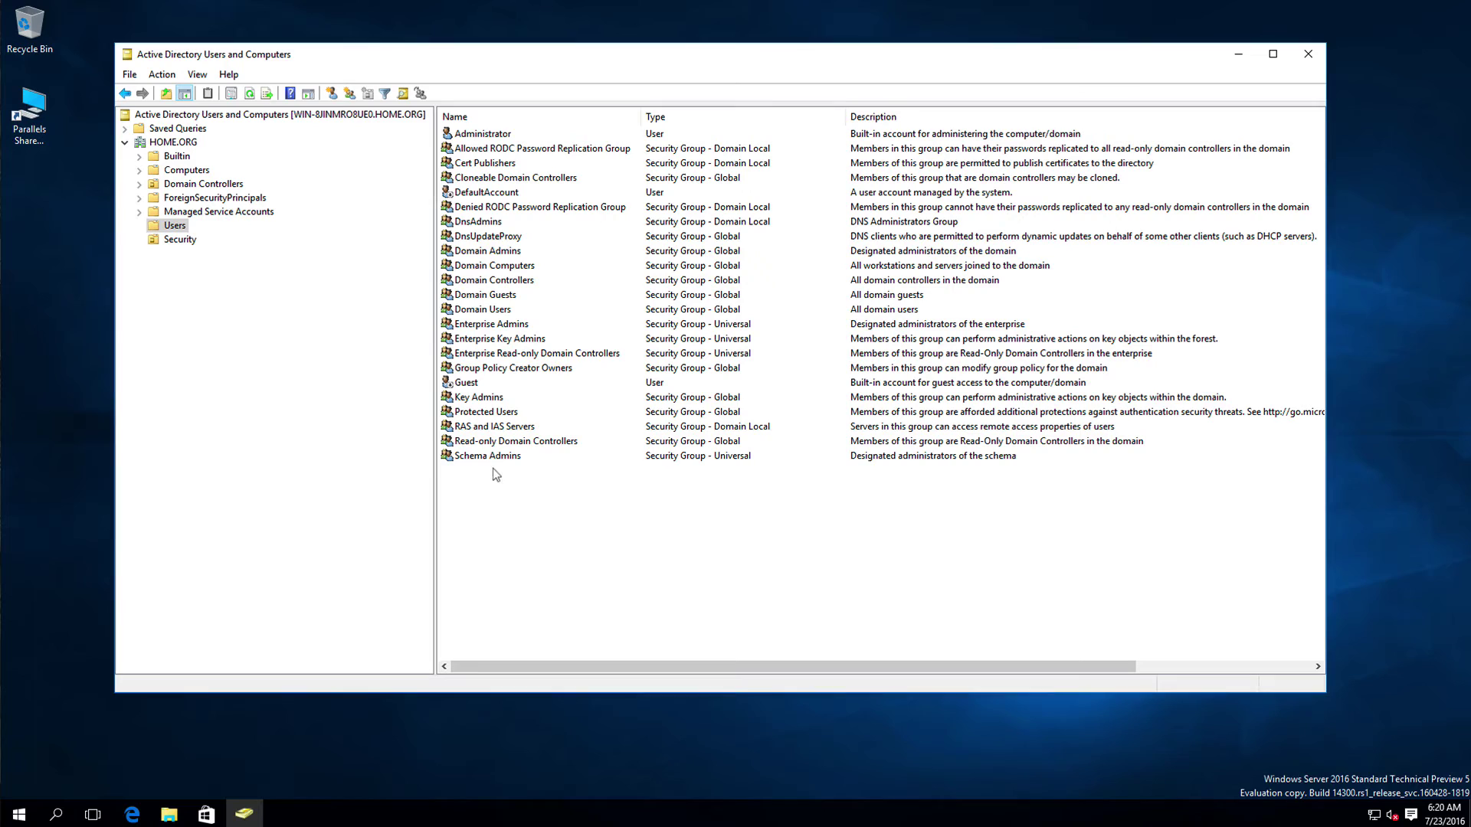
{"action": "right_click", "coordinate": [168, 222]}
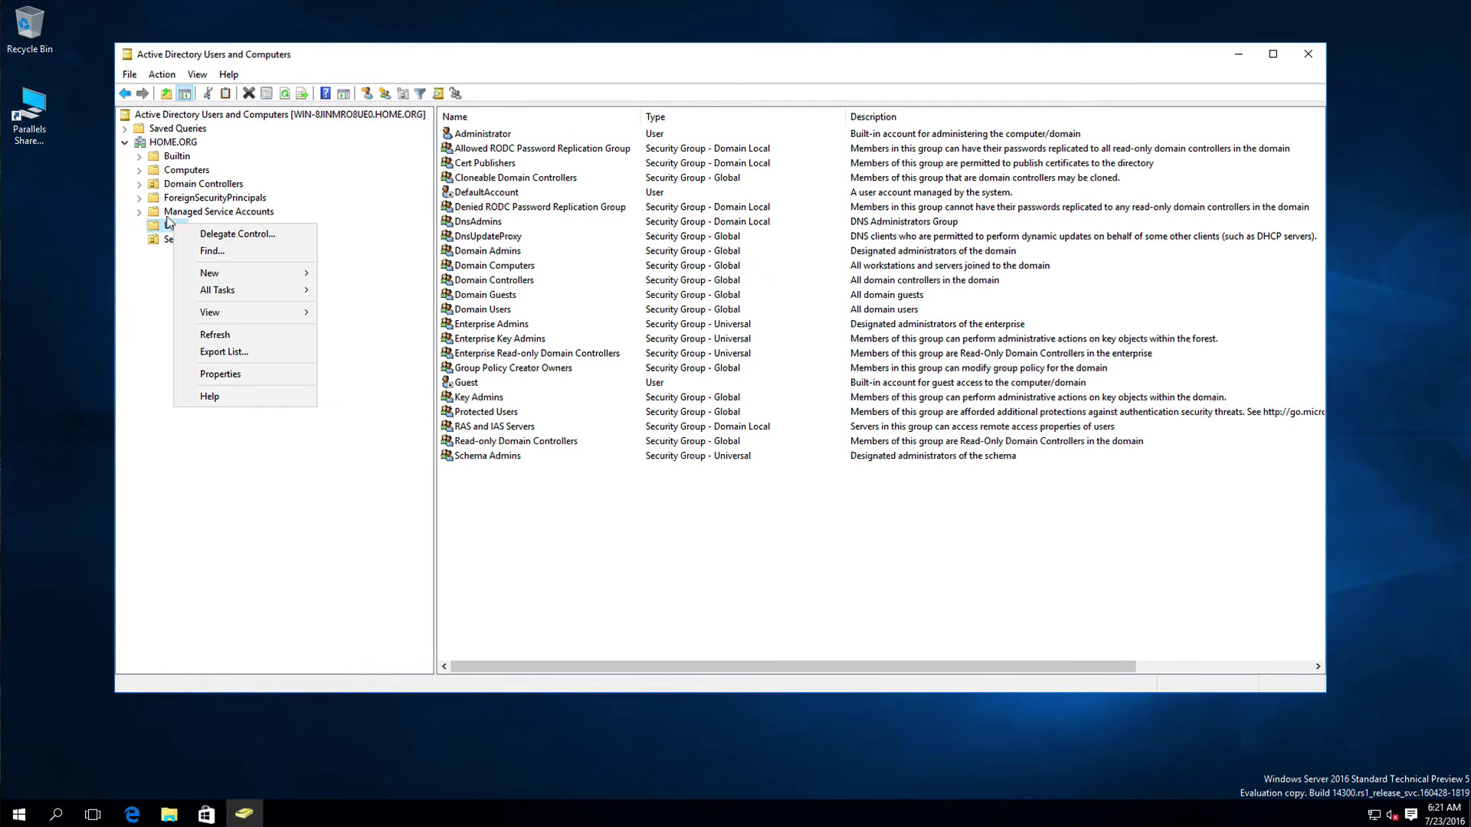
{"action": "mouse_move", "coordinate": [198, 271]}
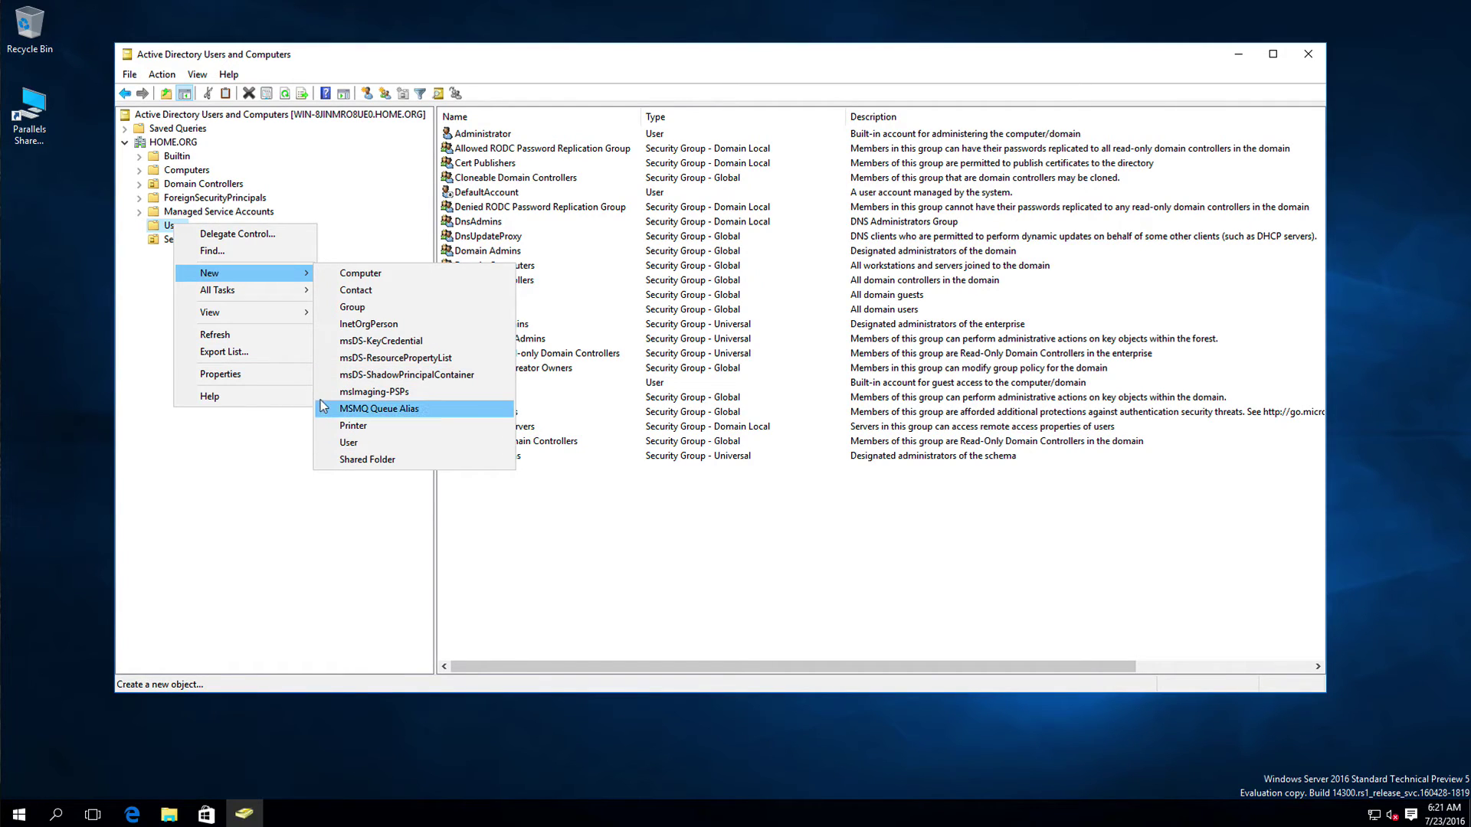
{"action": "left_click", "coordinate": [304, 441]}
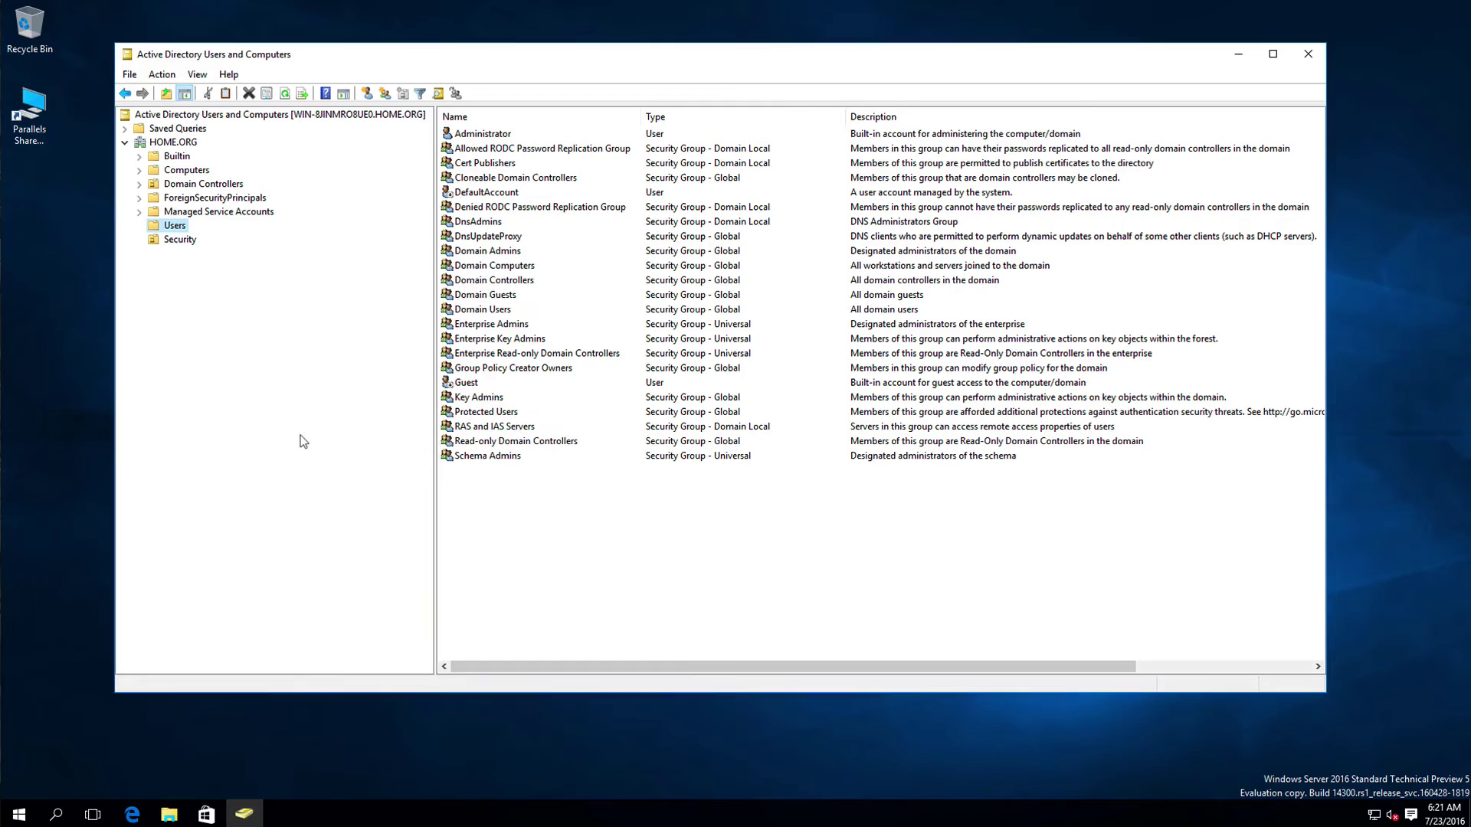
{"action": "right_click", "coordinate": [174, 226]}
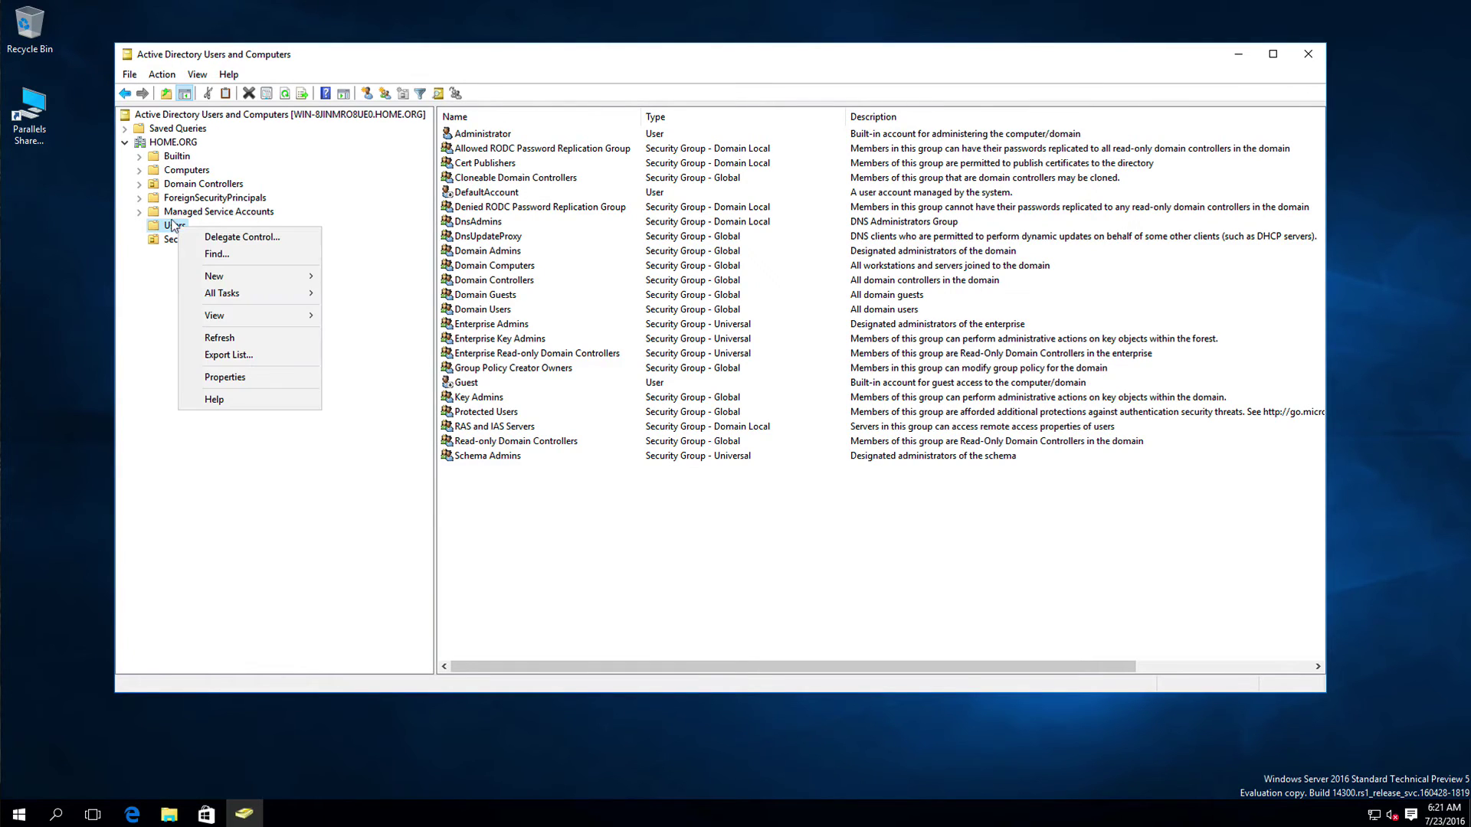
{"action": "left_click", "coordinate": [148, 270]}
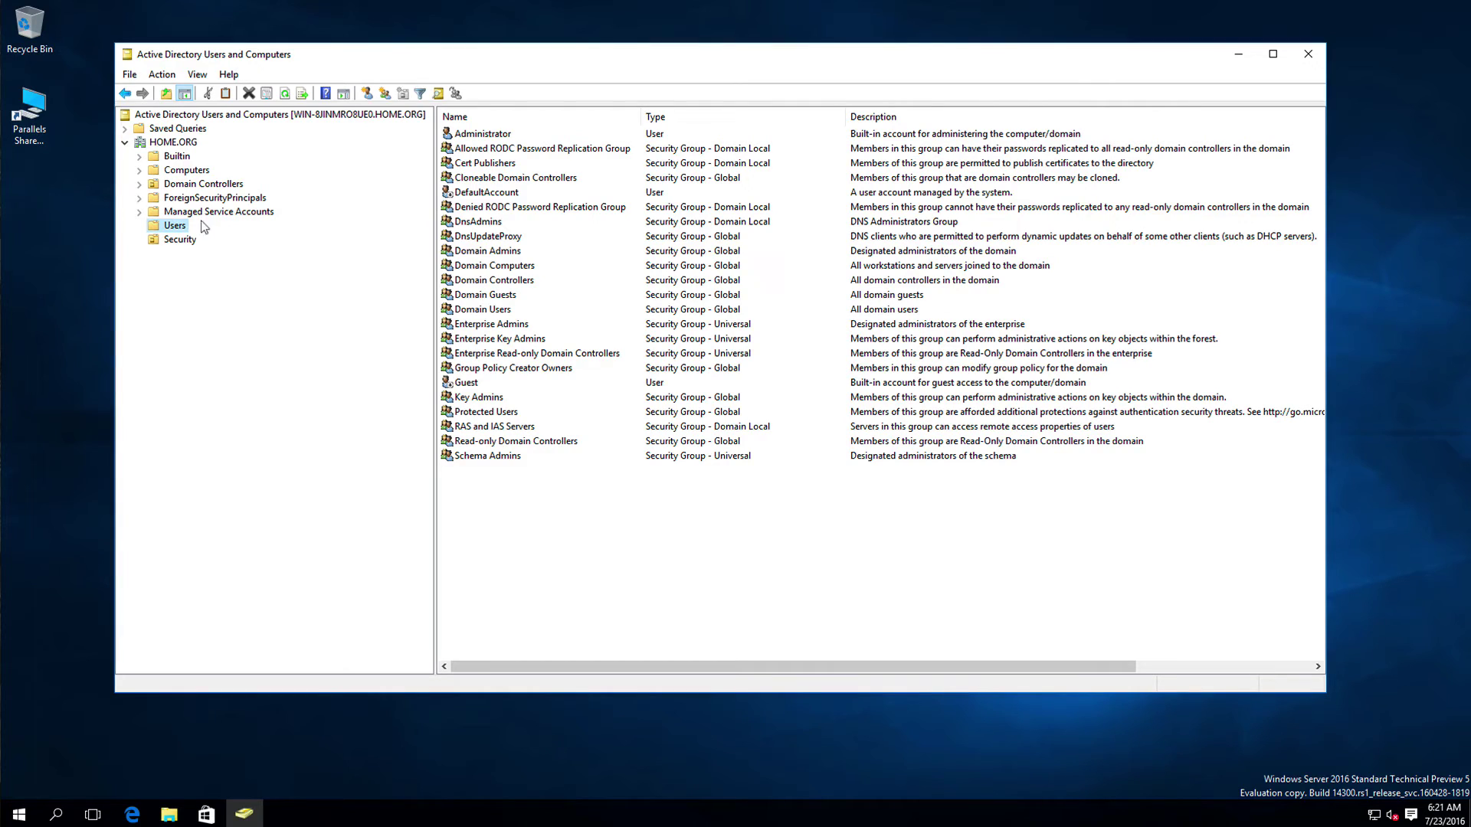
{"action": "left_click", "coordinate": [181, 142]}
Step: Create a FinanceUsers OU at the domain root with accidental-deletion protection unchecked
{"action": "right_click", "coordinate": [184, 140]}
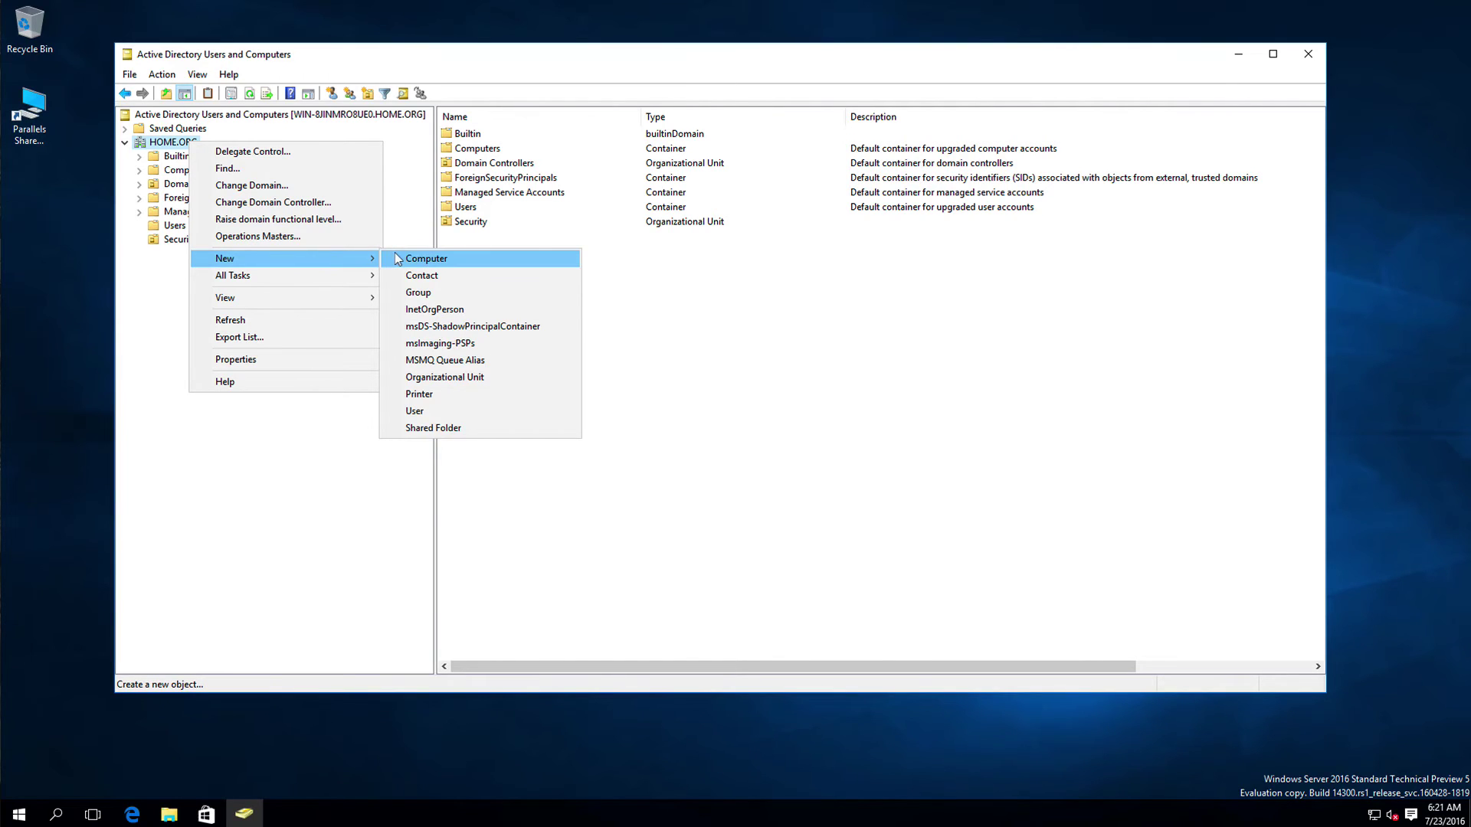
{"action": "left_click", "coordinate": [392, 376]}
{"action": "left_click_drag", "start_coordinate": [277, 66], "coordinate": [644, 281]}
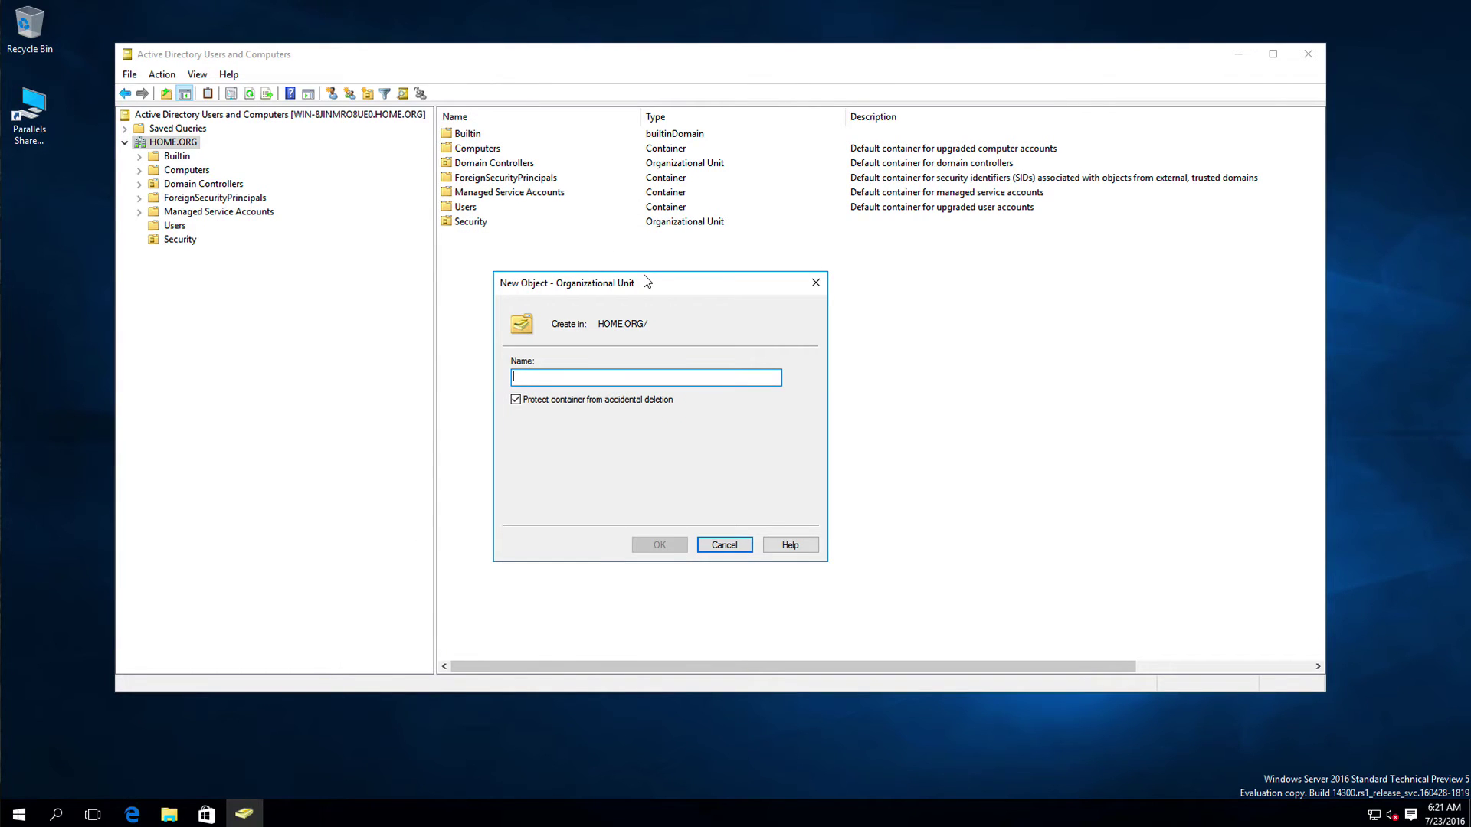
{"action": "type", "text": "Finaince"}
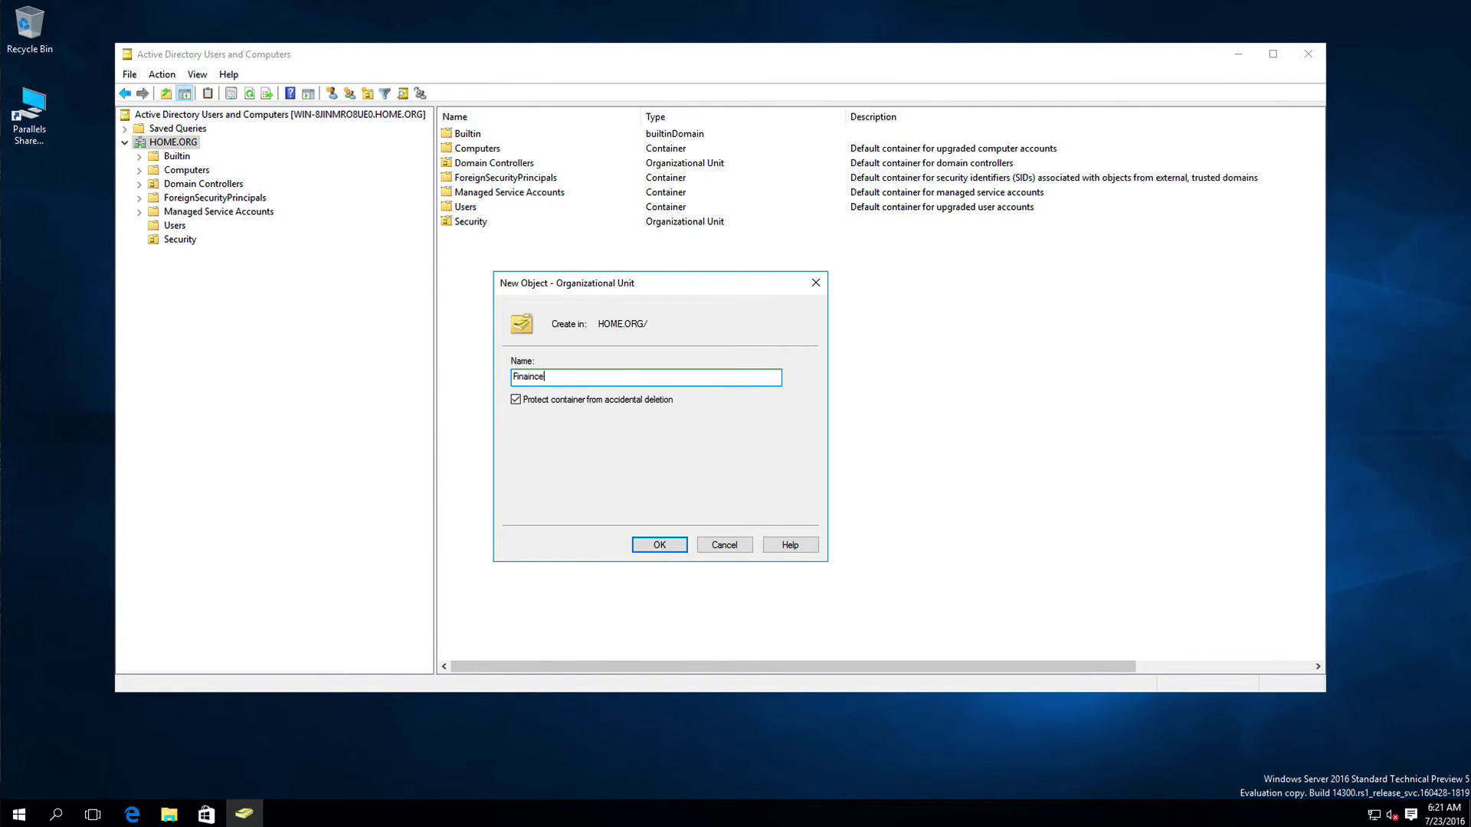
{"action": "key", "text": "BackSpace"}
{"action": "key", "text": "BackSpace"}
{"action": "key", "text": "BackSpace"}
{"action": "key", "text": "BackSpace"}
{"action": "key", "text": "BackSpace"}
{"action": "type", "text": "ance Users"}
{"action": "left_click", "coordinate": [516, 399]}
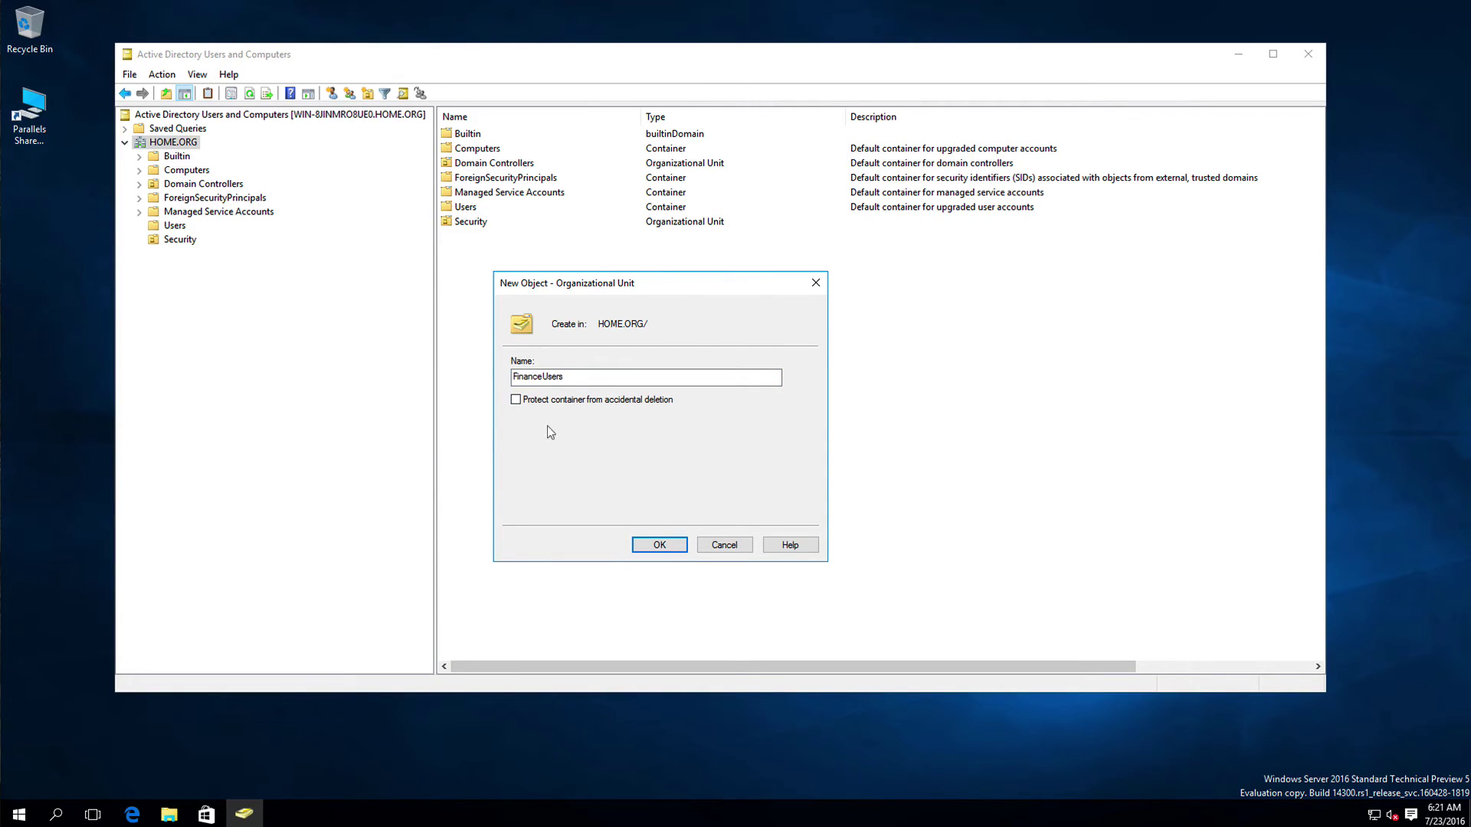
{"action": "left_click", "coordinate": [657, 544]}
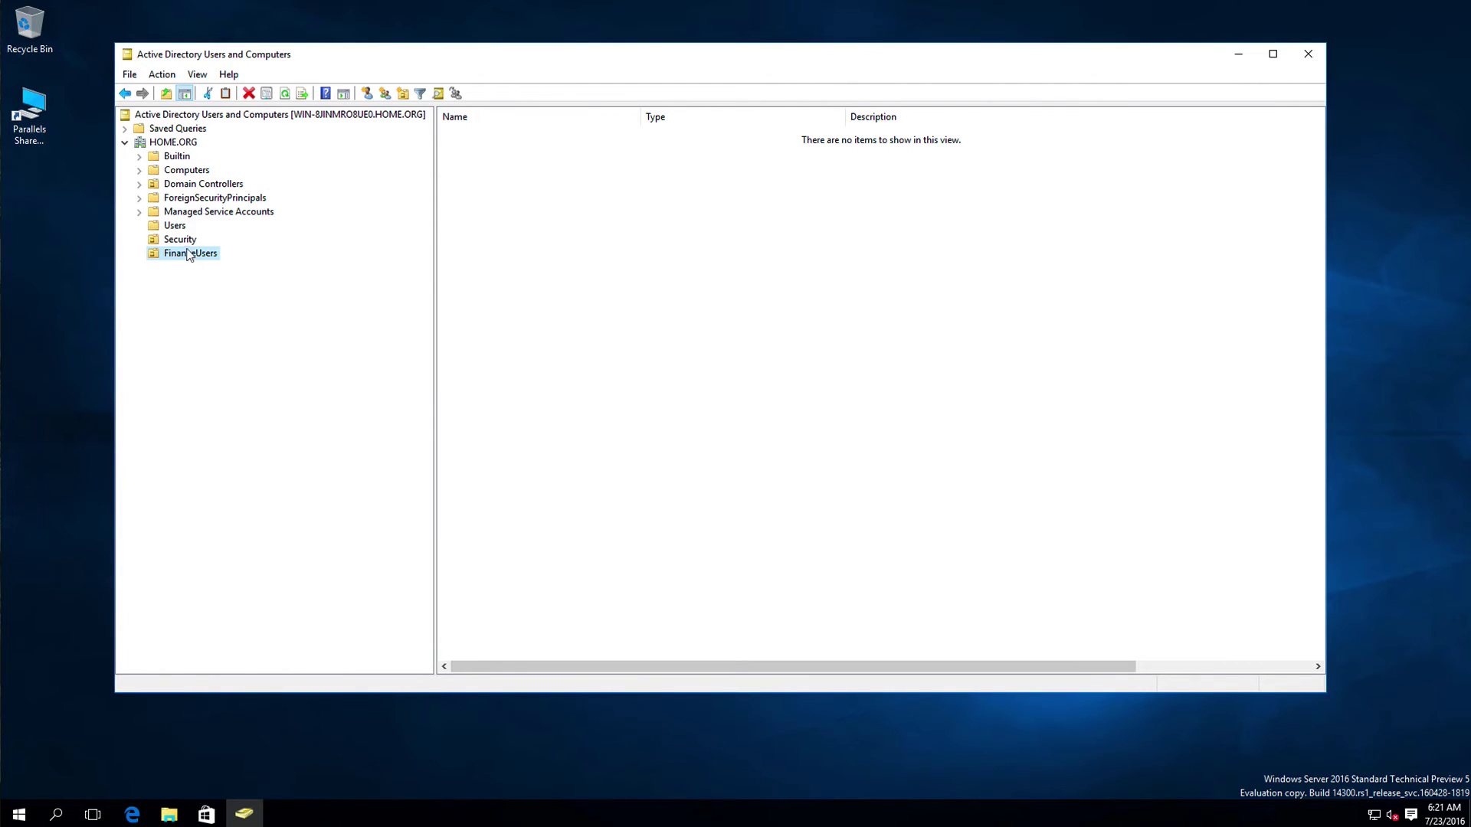
Step: Start a new user in FinanceUsers, entering the user's first name, last name and logon name
{"action": "right_click", "coordinate": [541, 252]}
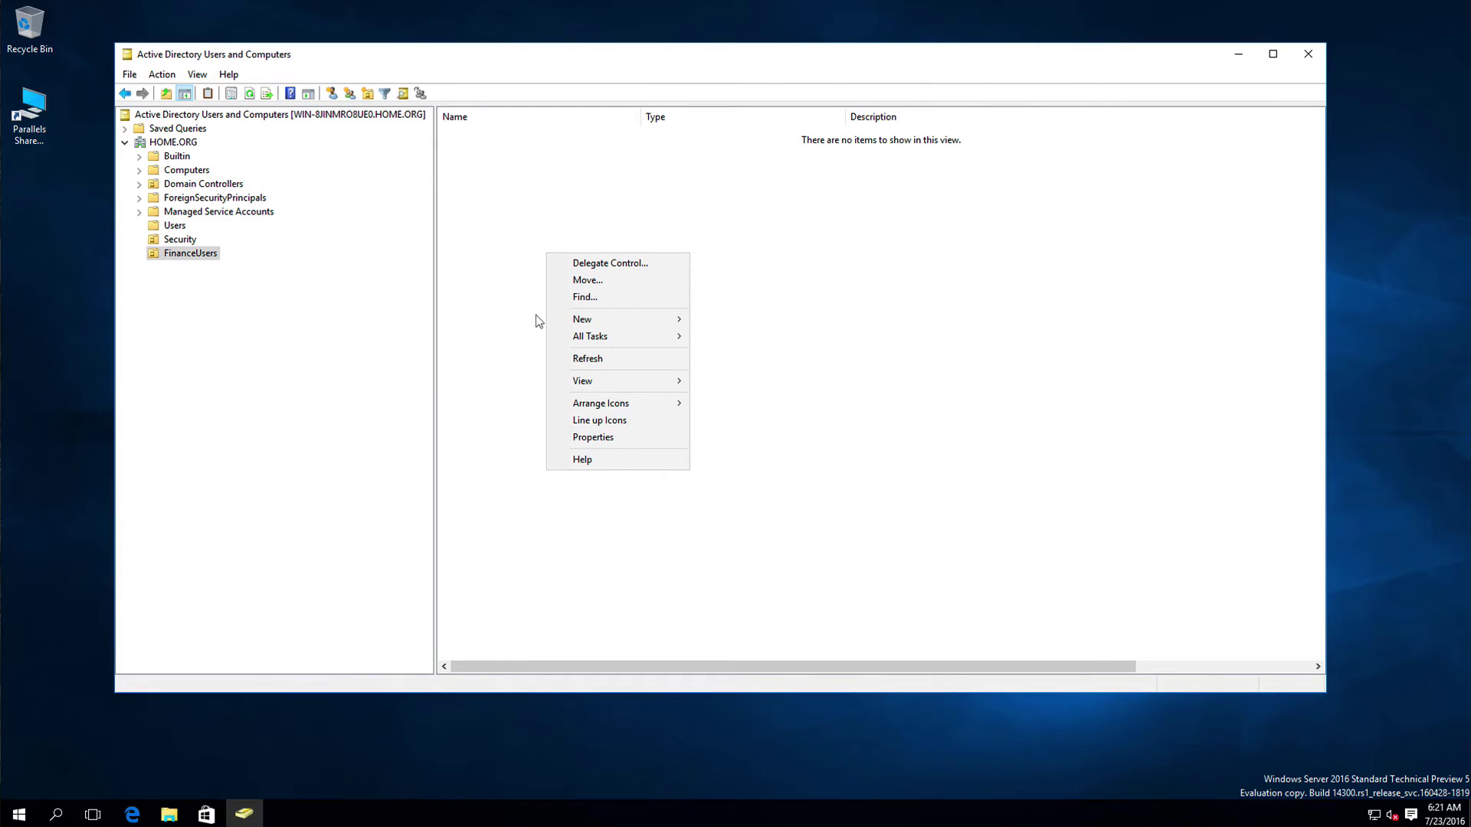
{"action": "mouse_move", "coordinate": [658, 320]}
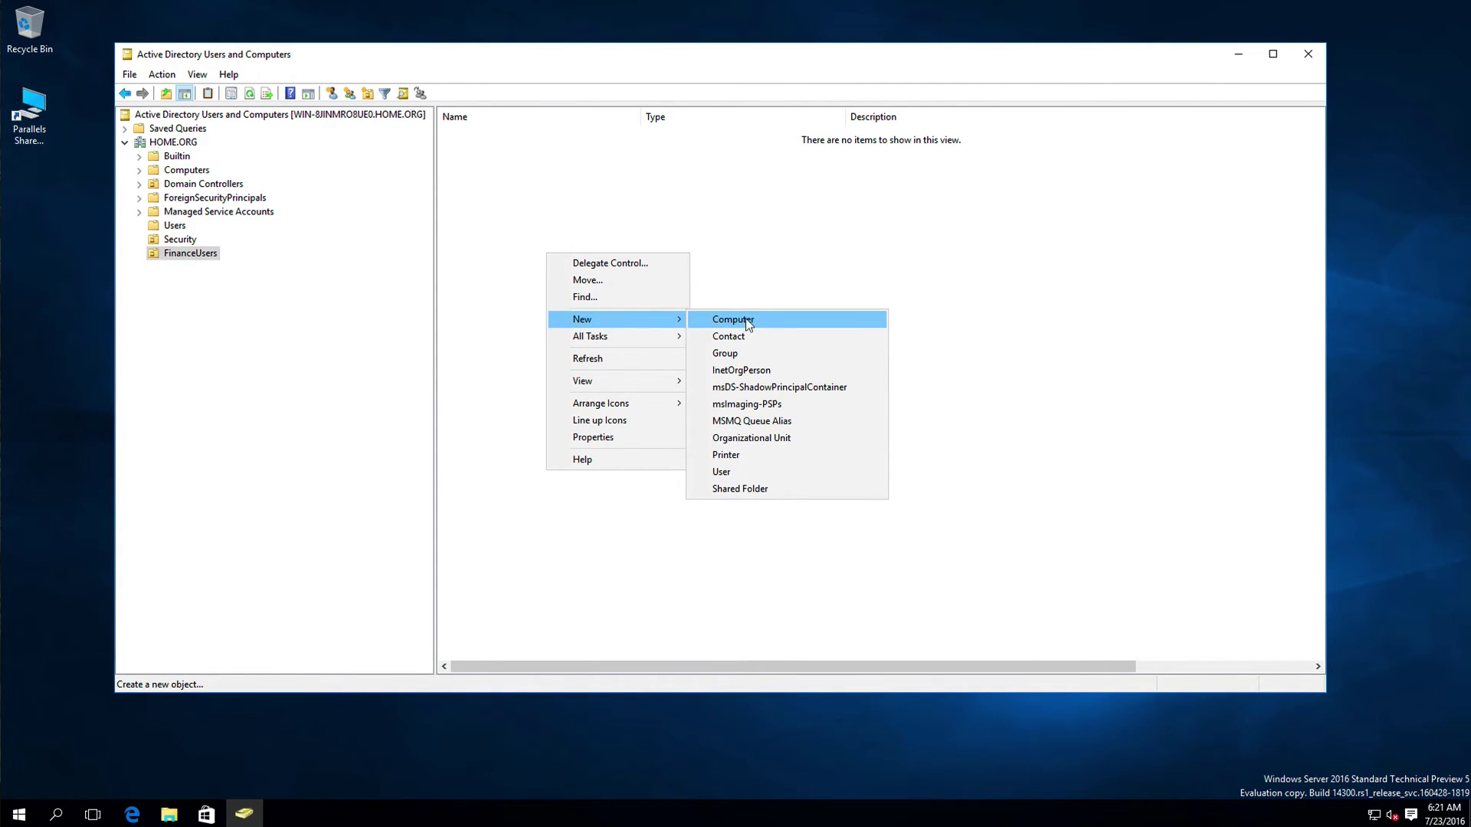
{"action": "left_click", "coordinate": [728, 469]}
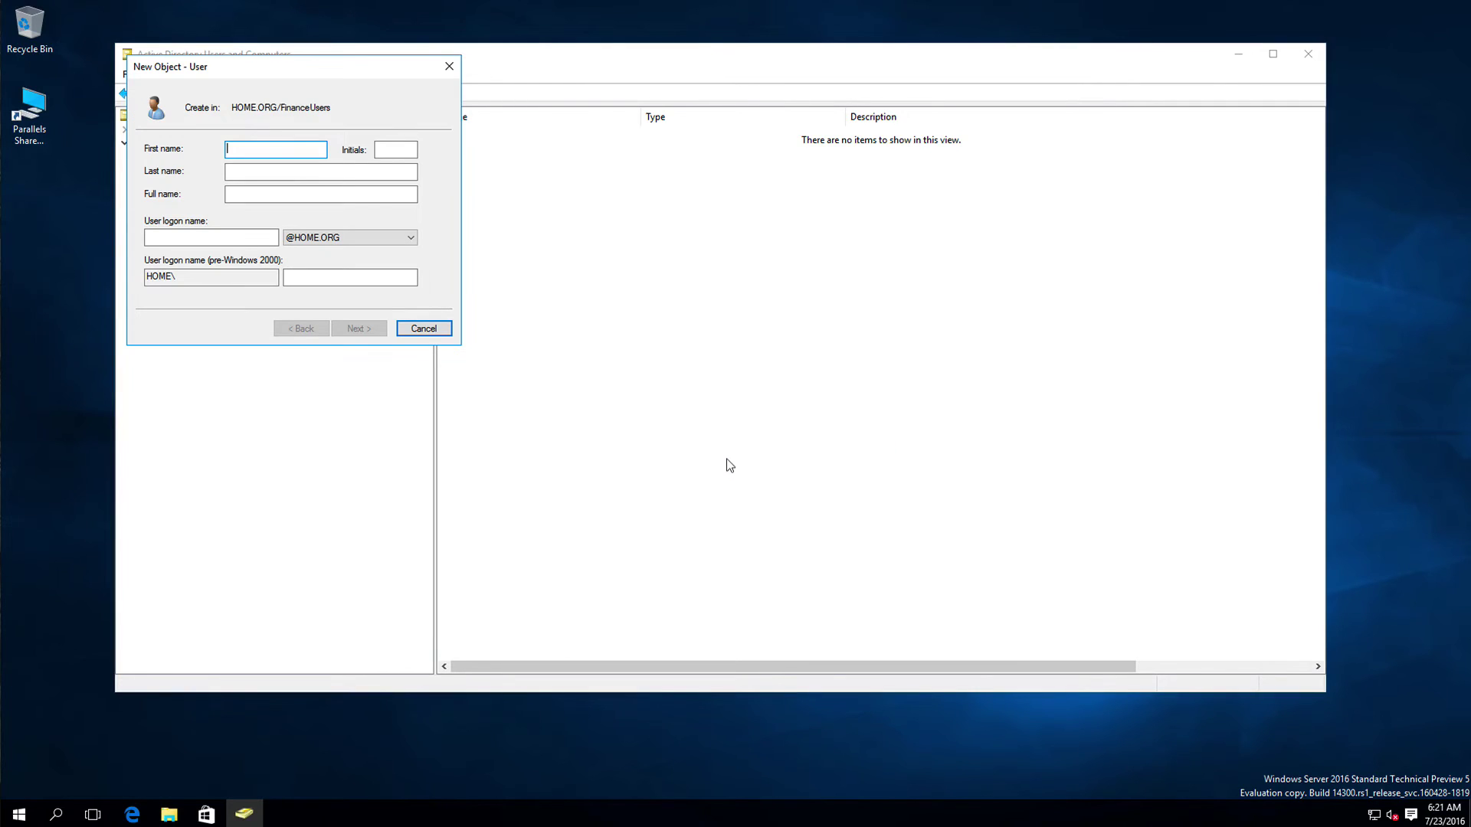
{"action": "left_click_drag", "start_coordinate": [297, 64], "coordinate": [717, 276]}
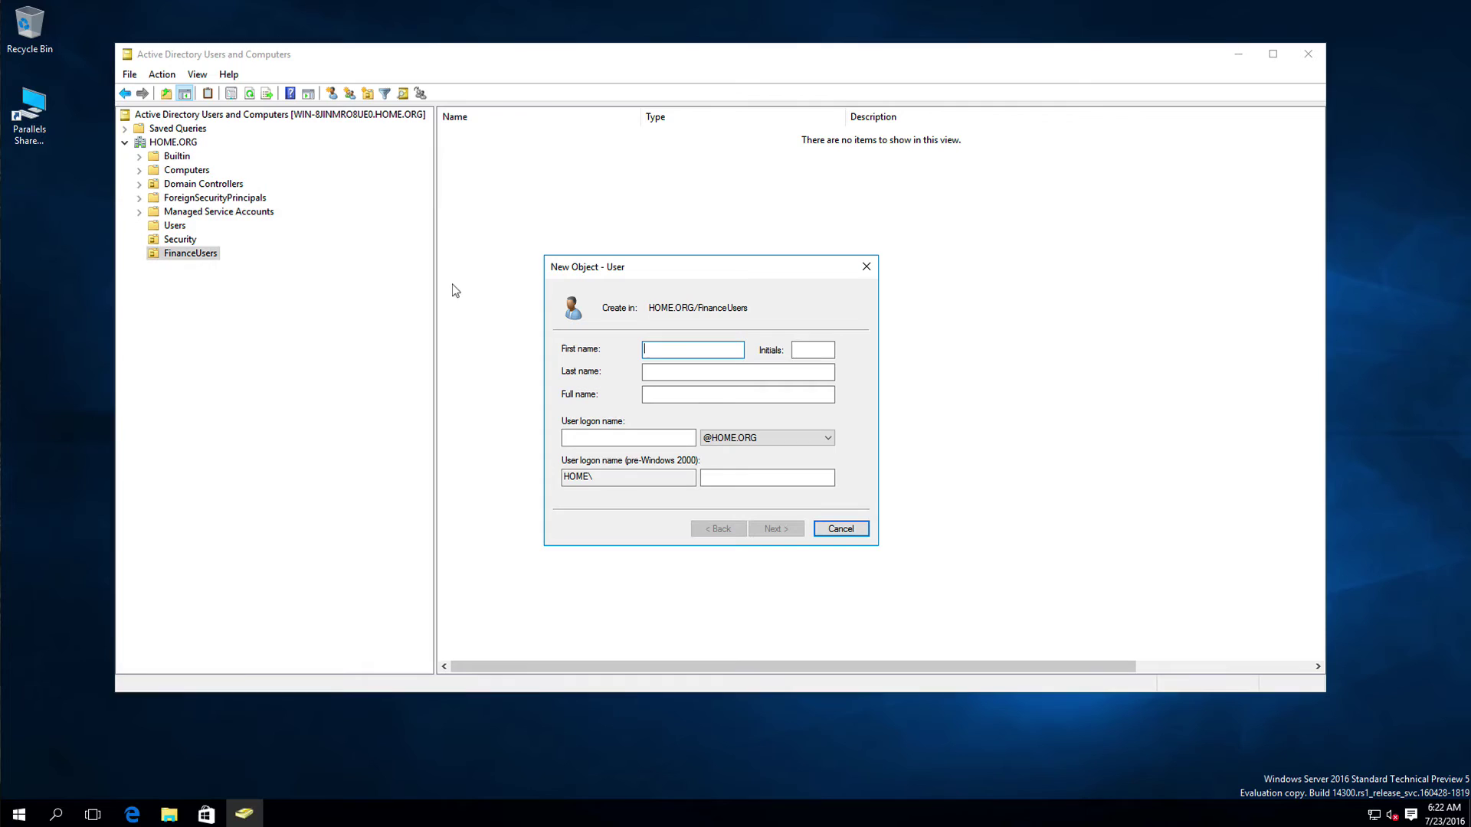
{"action": "type", "text": "Bob"}
{"action": "key", "text": "Tab"}
{"action": "key", "text": "Tab"}
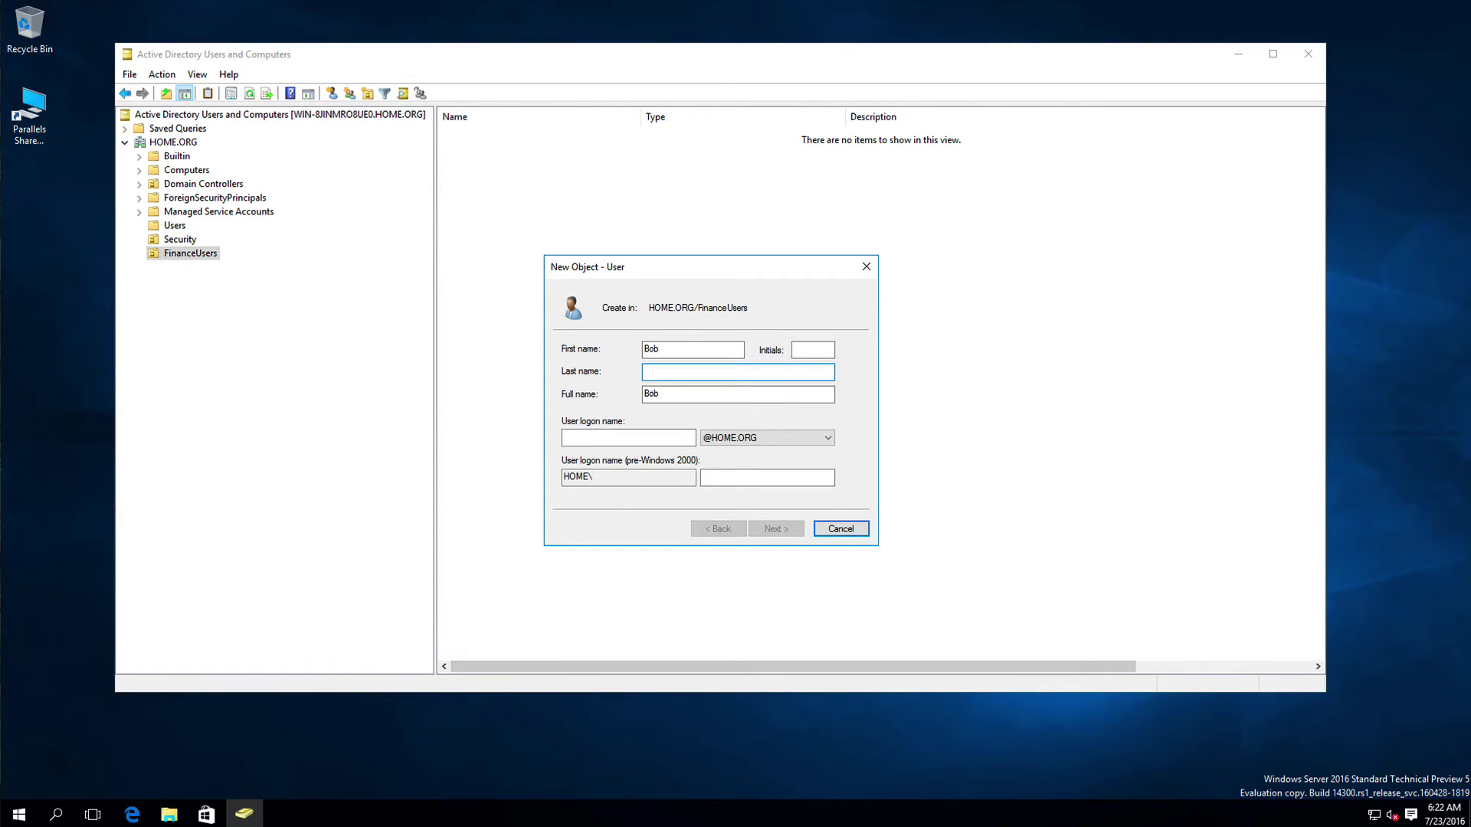
{"action": "type", "text": "New"}
{"action": "type", "text": "ha"}
{"action": "type", "text": "a"}
{"action": "left_click", "coordinate": [574, 438]}
{"action": "type", "text": "bne"}
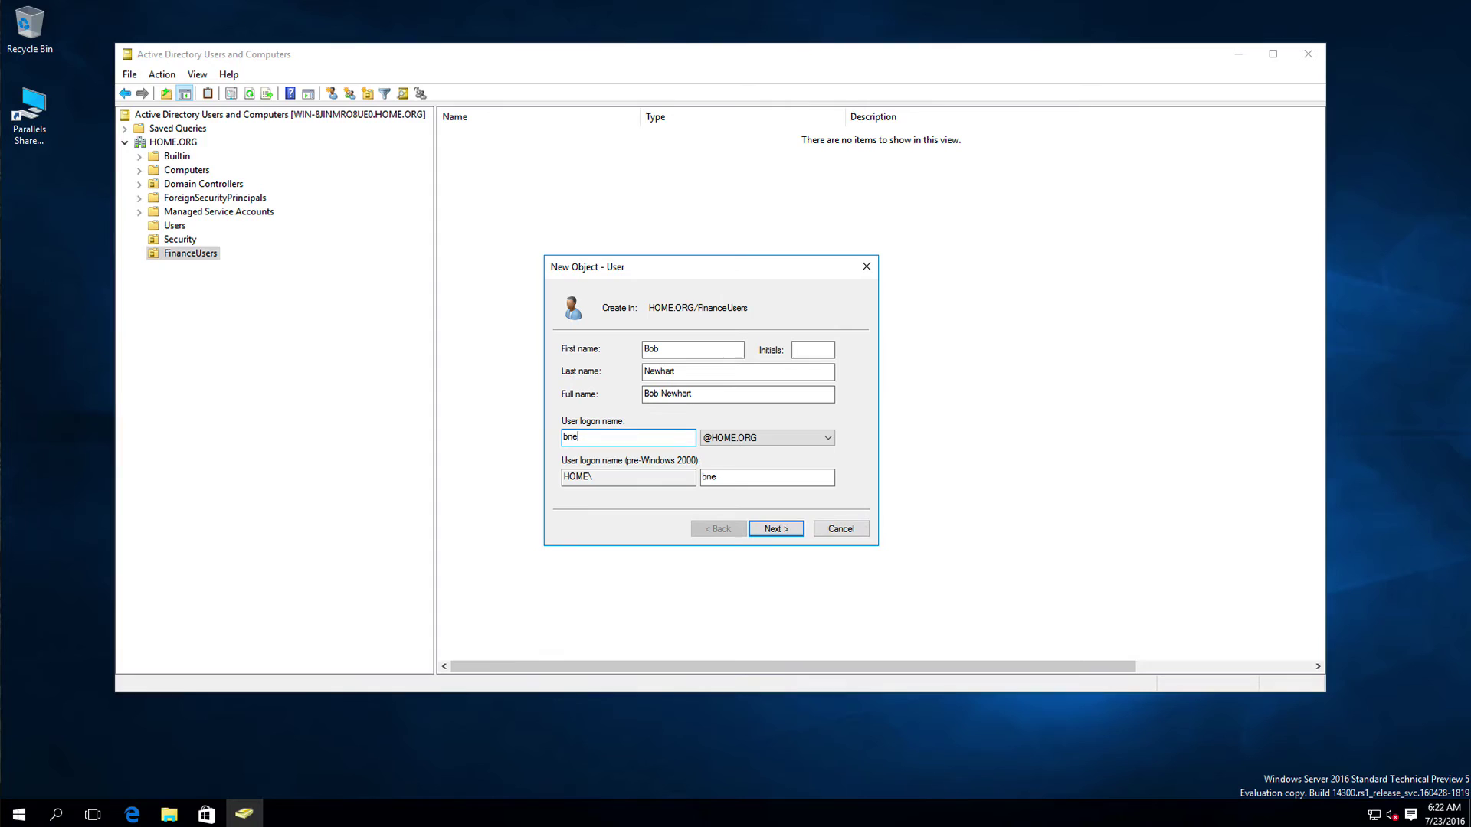
{"action": "type", "text": "whart"}
{"action": "left_click", "coordinate": [772, 528]}
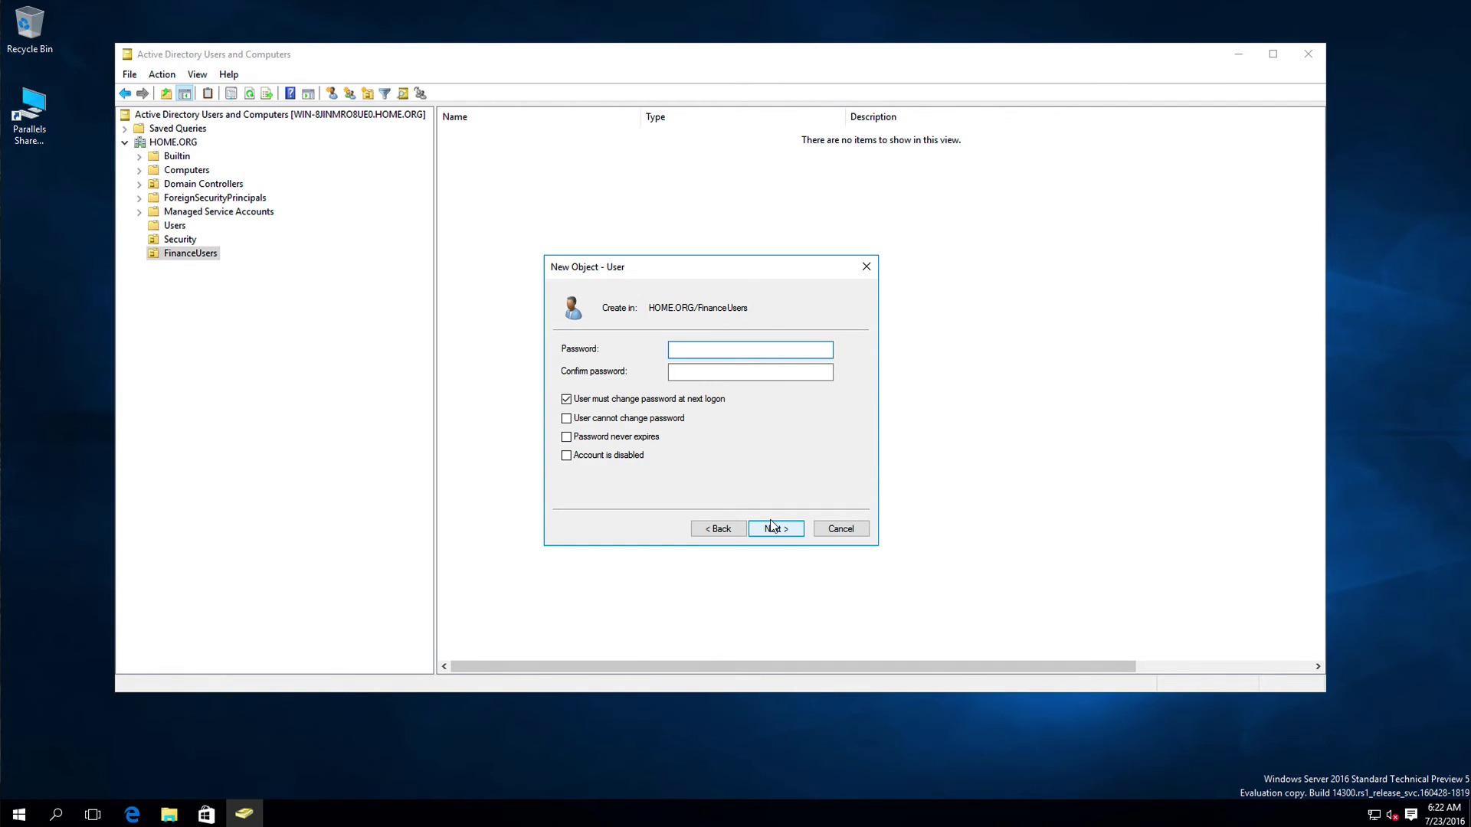
Step: Enter and confirm the user's initial password, then continue to the summary page
{"action": "type", "text": "P@ssw0rd"}
{"action": "key", "text": "Tab"}
{"action": "type", "text": "P@ssw0rd"}
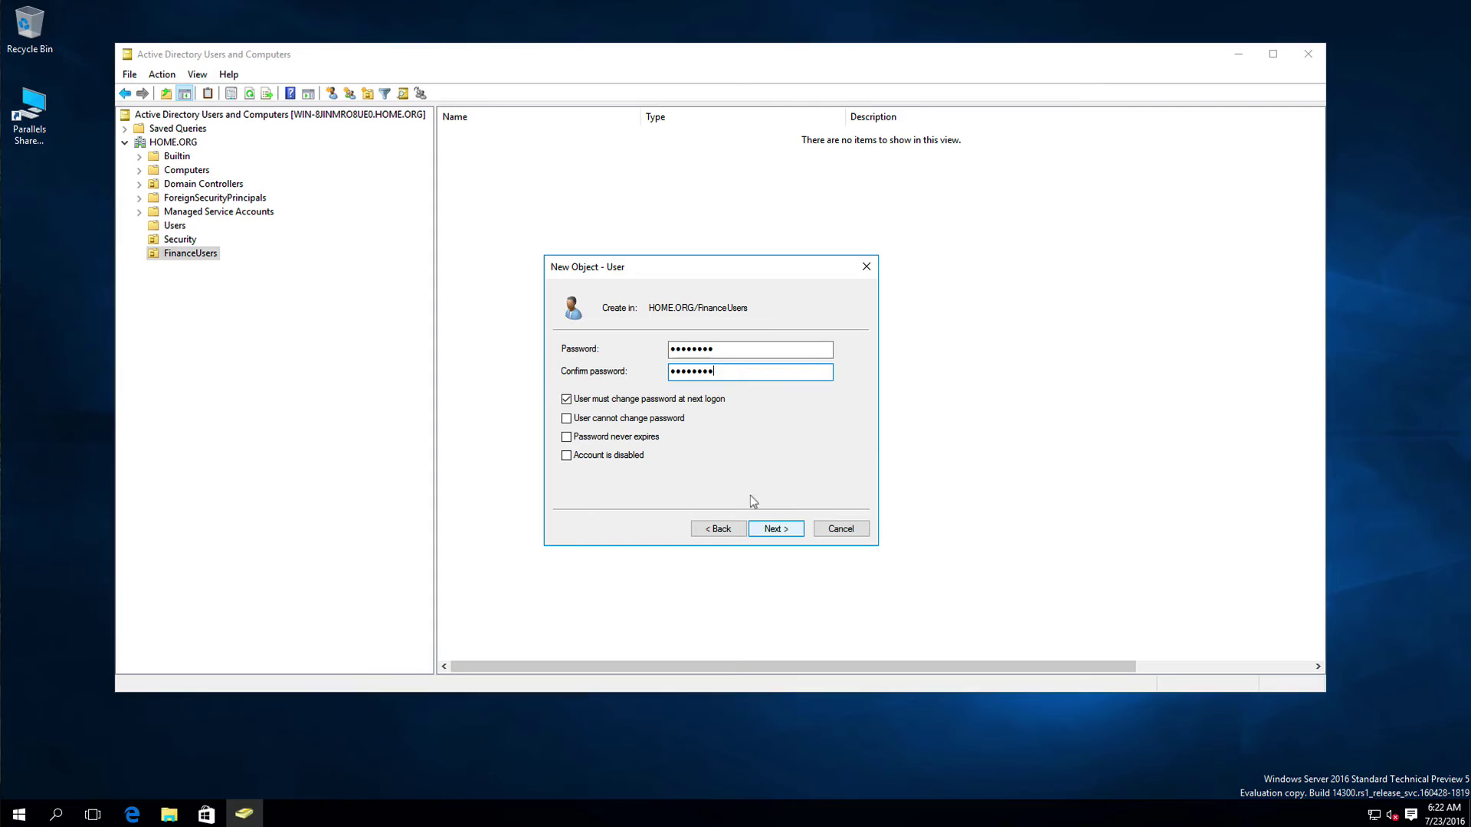
{"action": "left_click", "coordinate": [773, 528]}
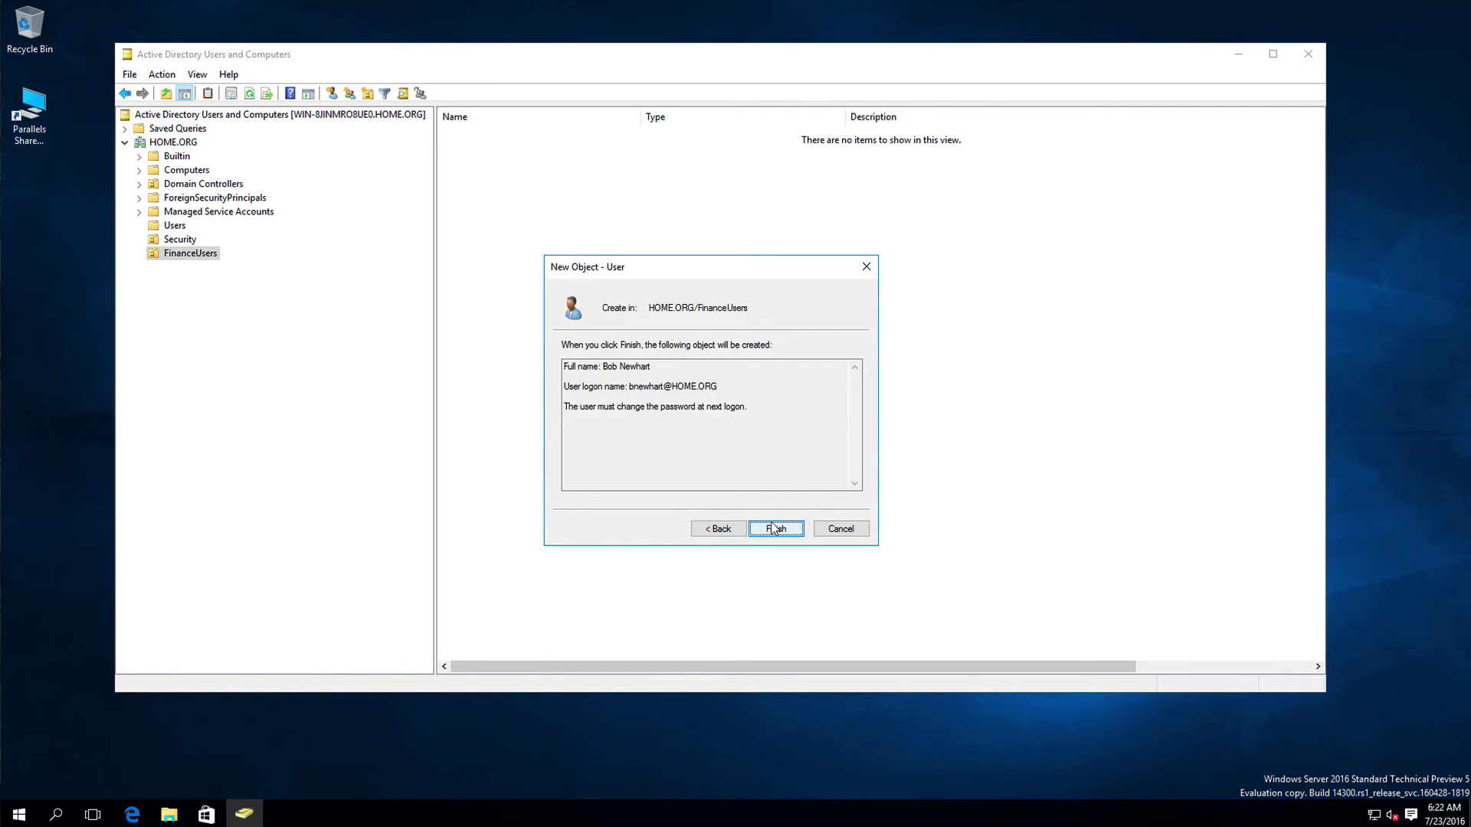
Step: Replace the rejected password with a policy-compliant one and finish creating the user
{"action": "left_click", "coordinate": [773, 529]}
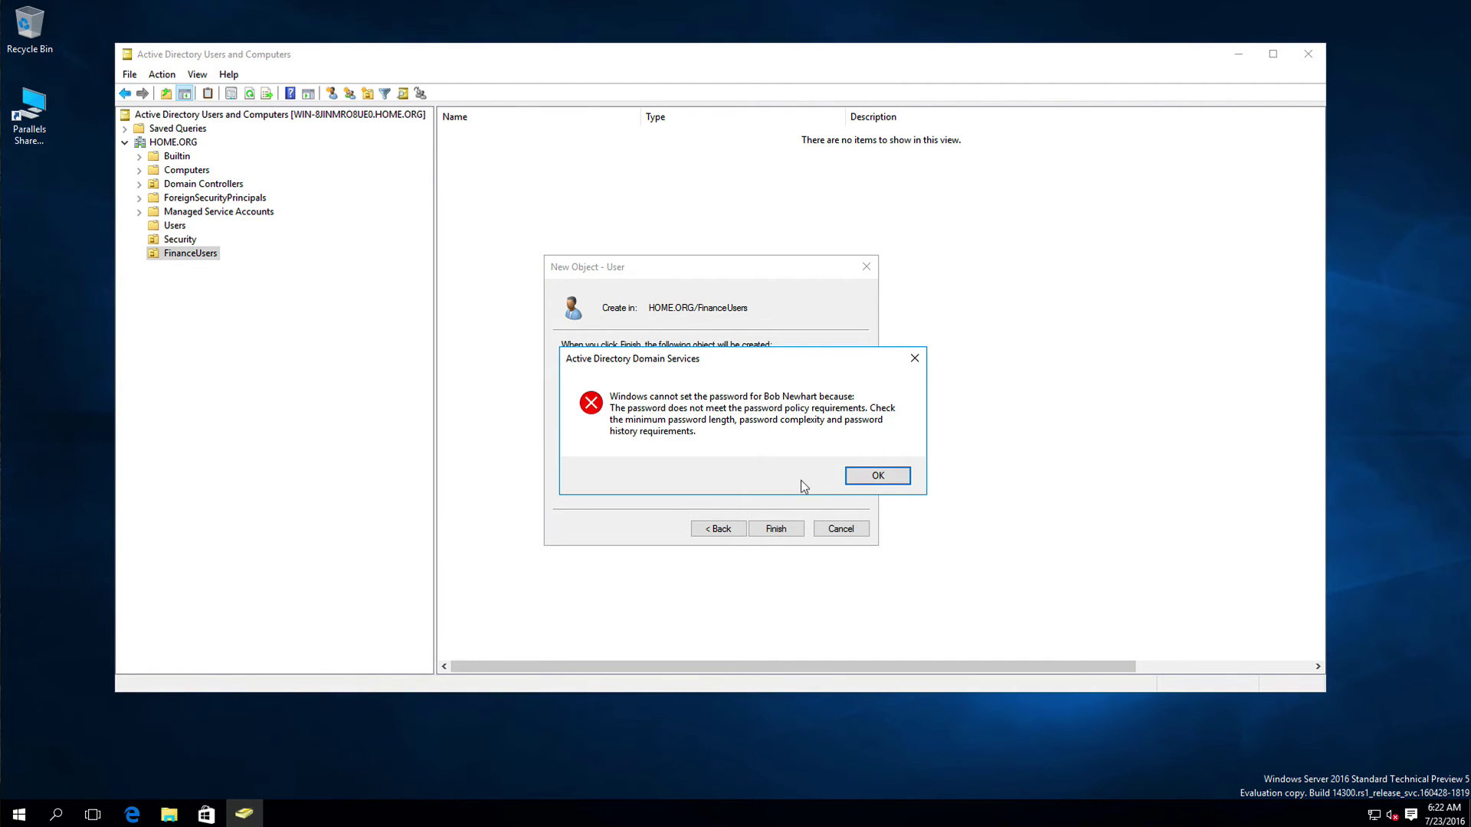
{"action": "left_click", "coordinate": [854, 475]}
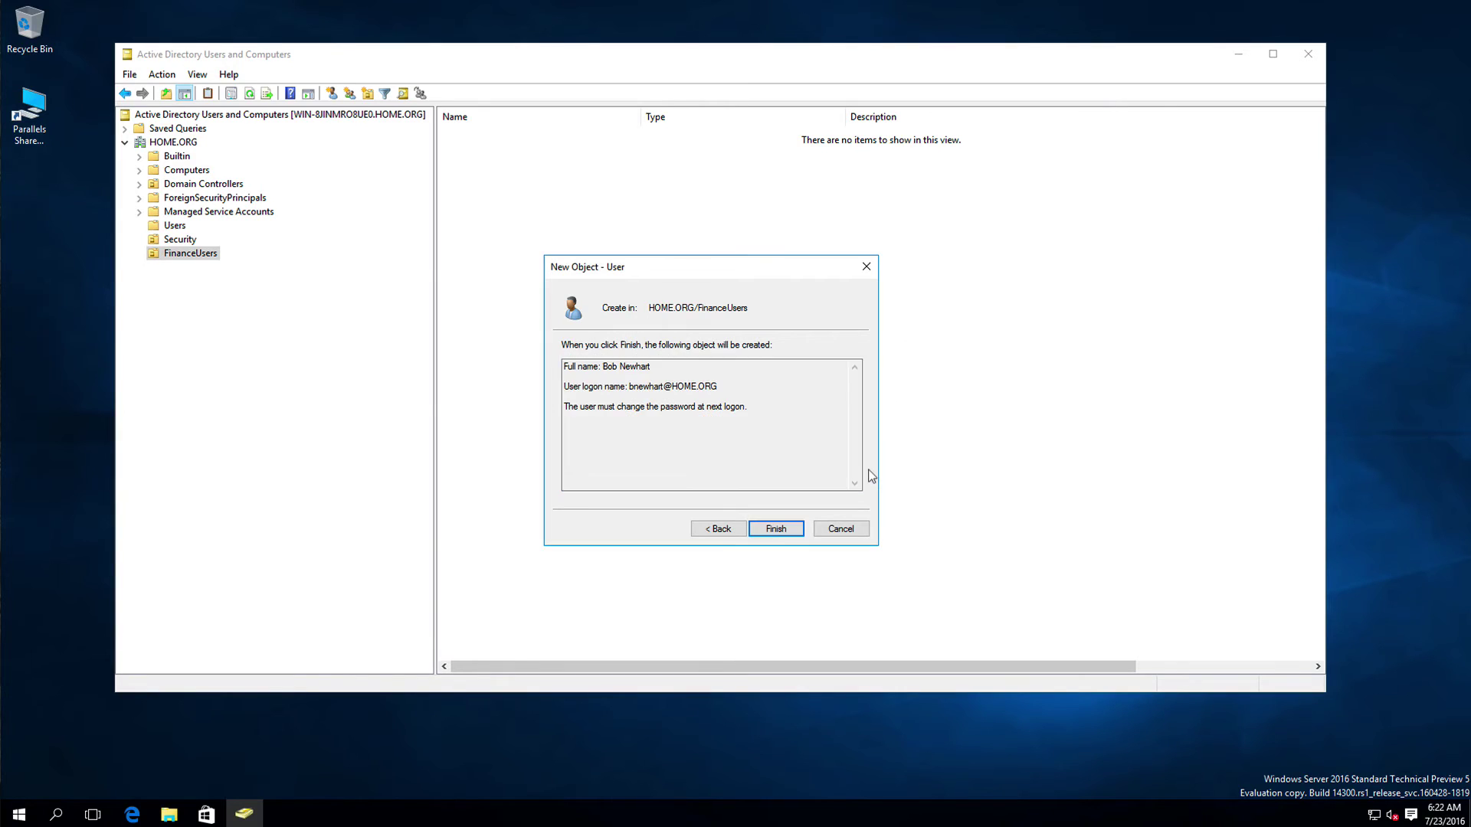
{"action": "left_click", "coordinate": [718, 528]}
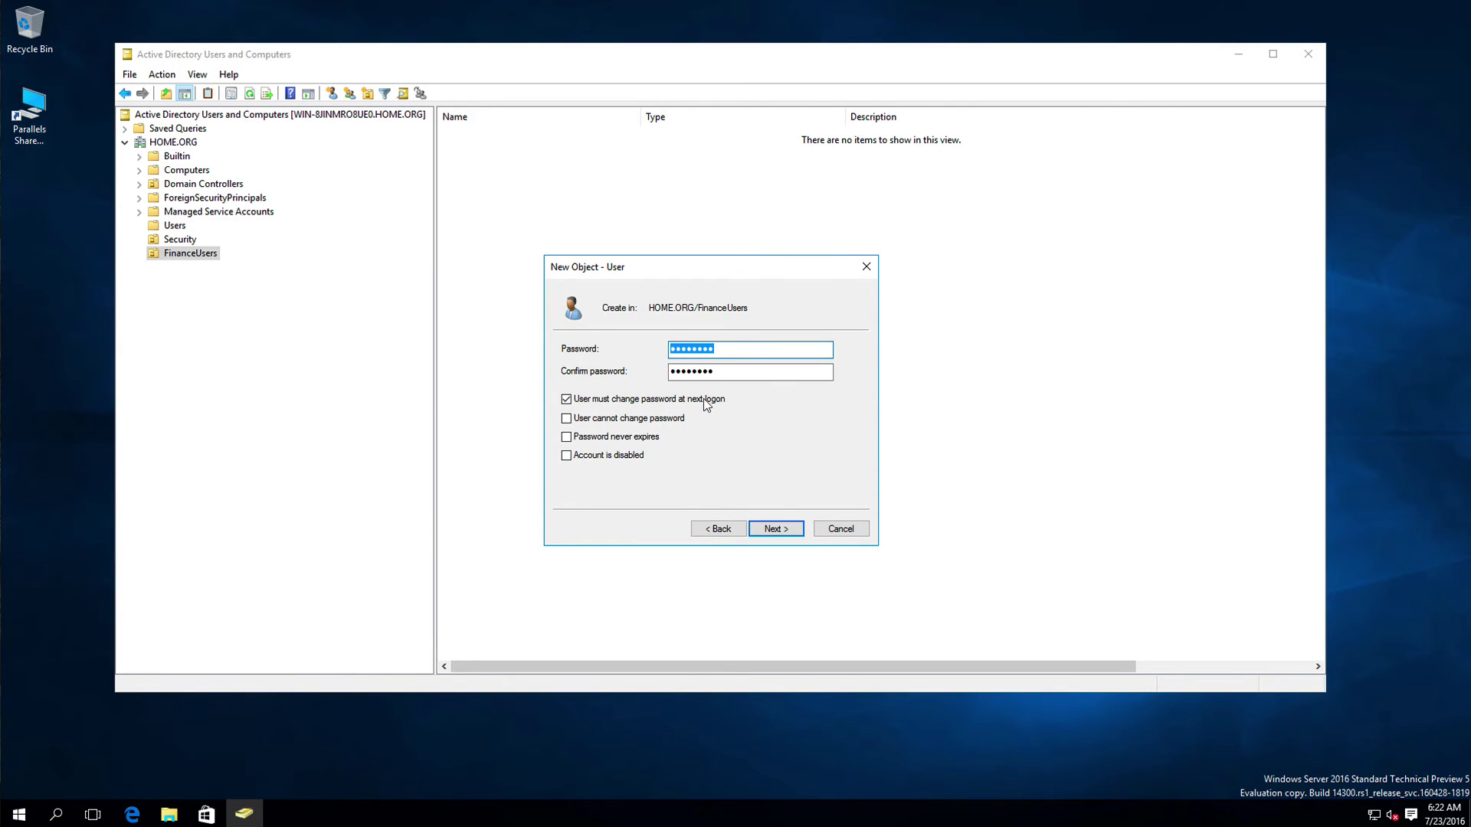
{"action": "type", "text": "P@ssw0rd"}
{"action": "key", "text": "Tab"}
{"action": "type", "text": "P@s"}
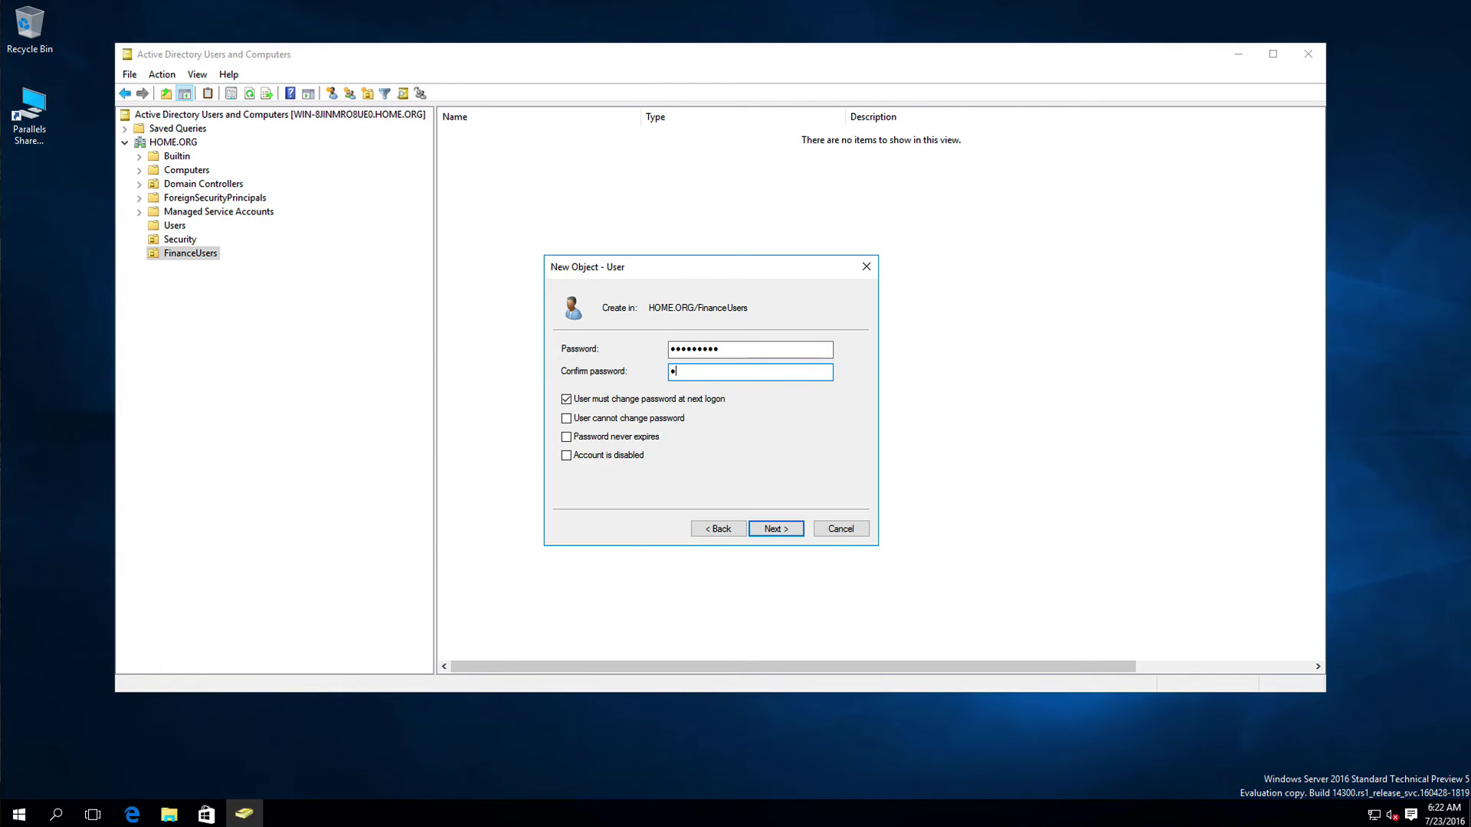
{"action": "type", "text": "sw0rd1"}
{"action": "left_click", "coordinate": [775, 529]}
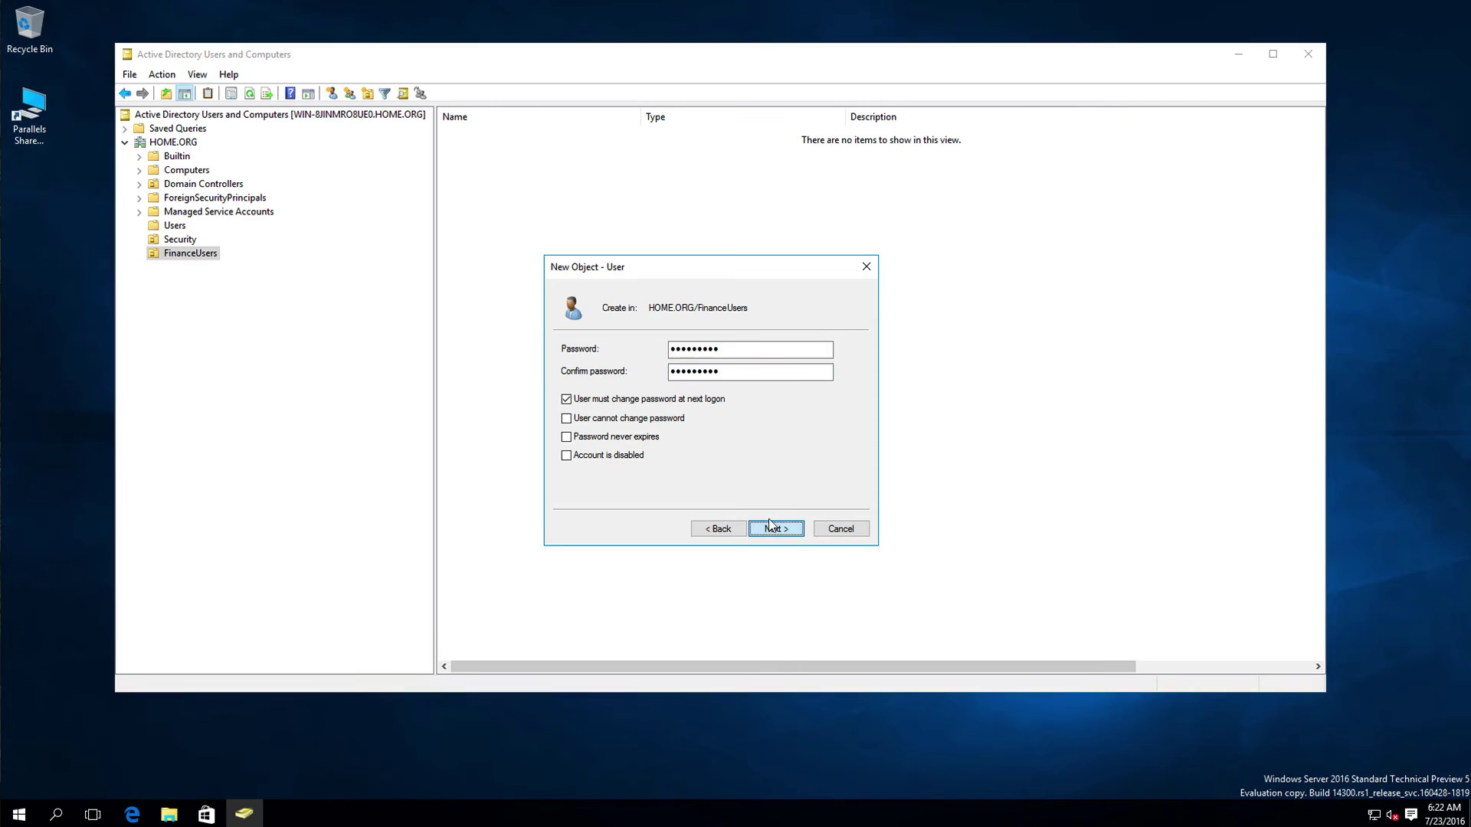
{"action": "left_click", "coordinate": [770, 525]}
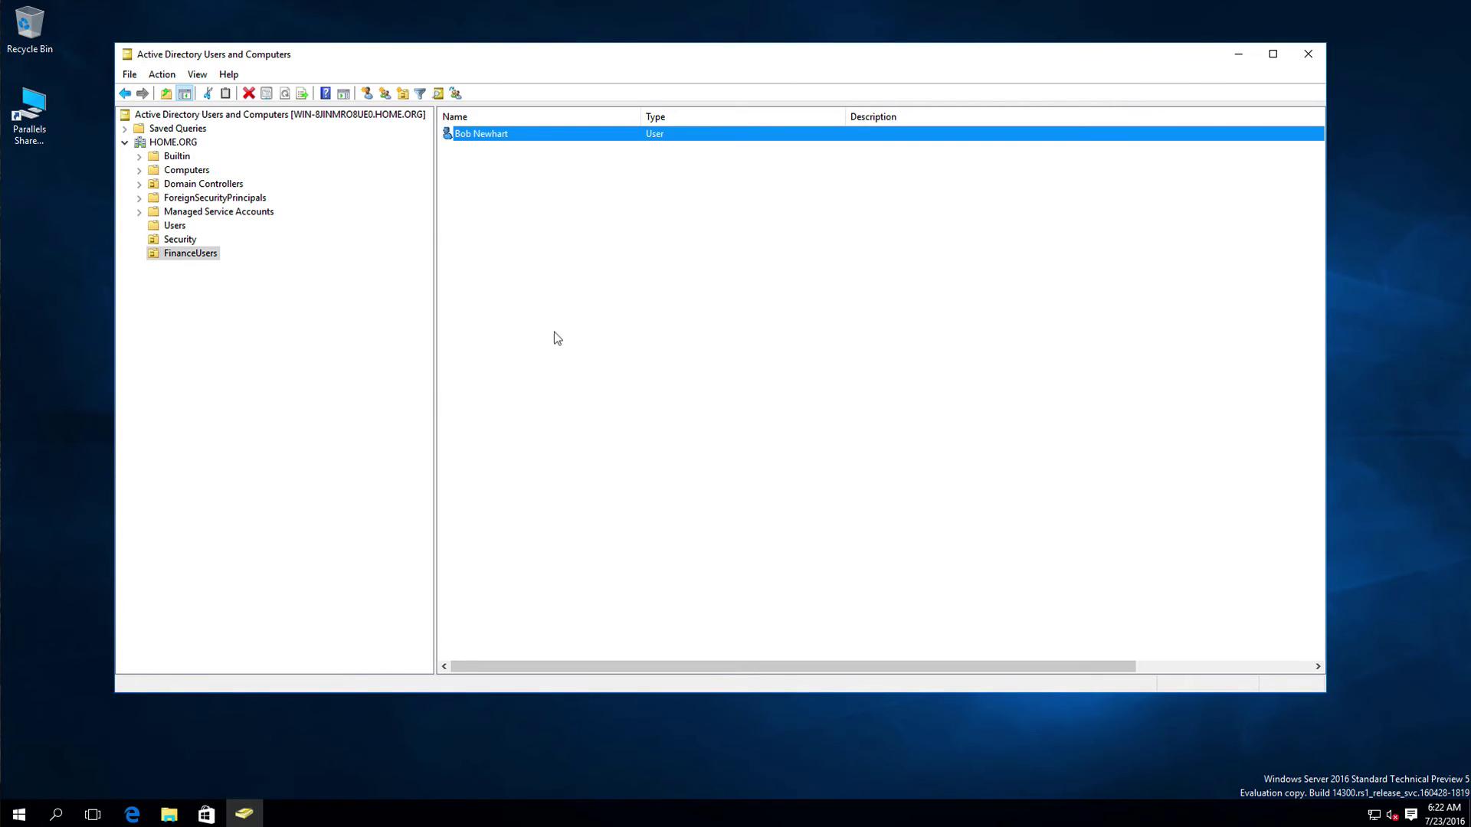
Step: Start a new user in FinanceUsers, entering the user's first name, last name and logon name
{"action": "right_click", "coordinate": [508, 231]}
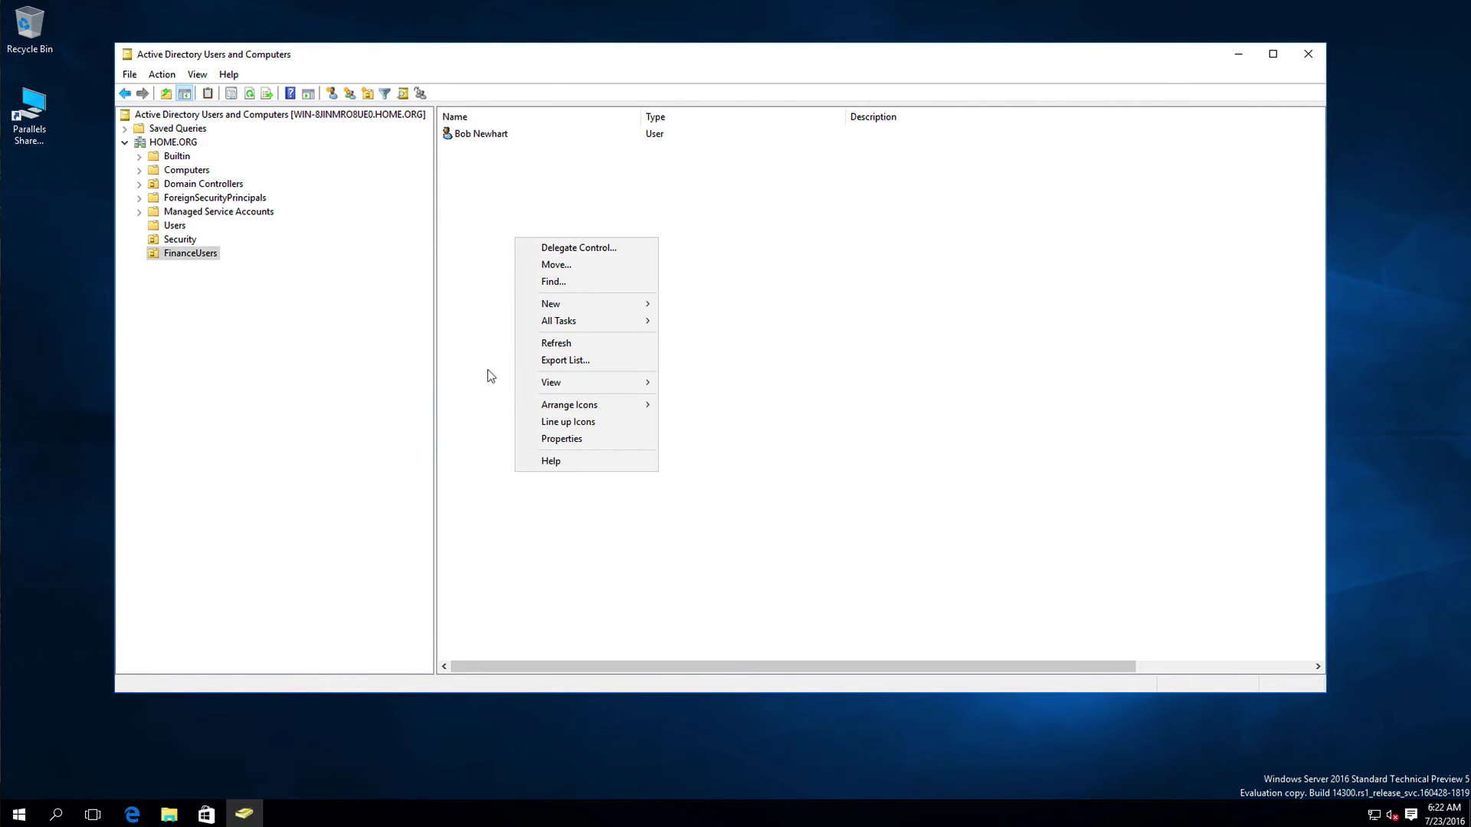
{"action": "mouse_move", "coordinate": [590, 304]}
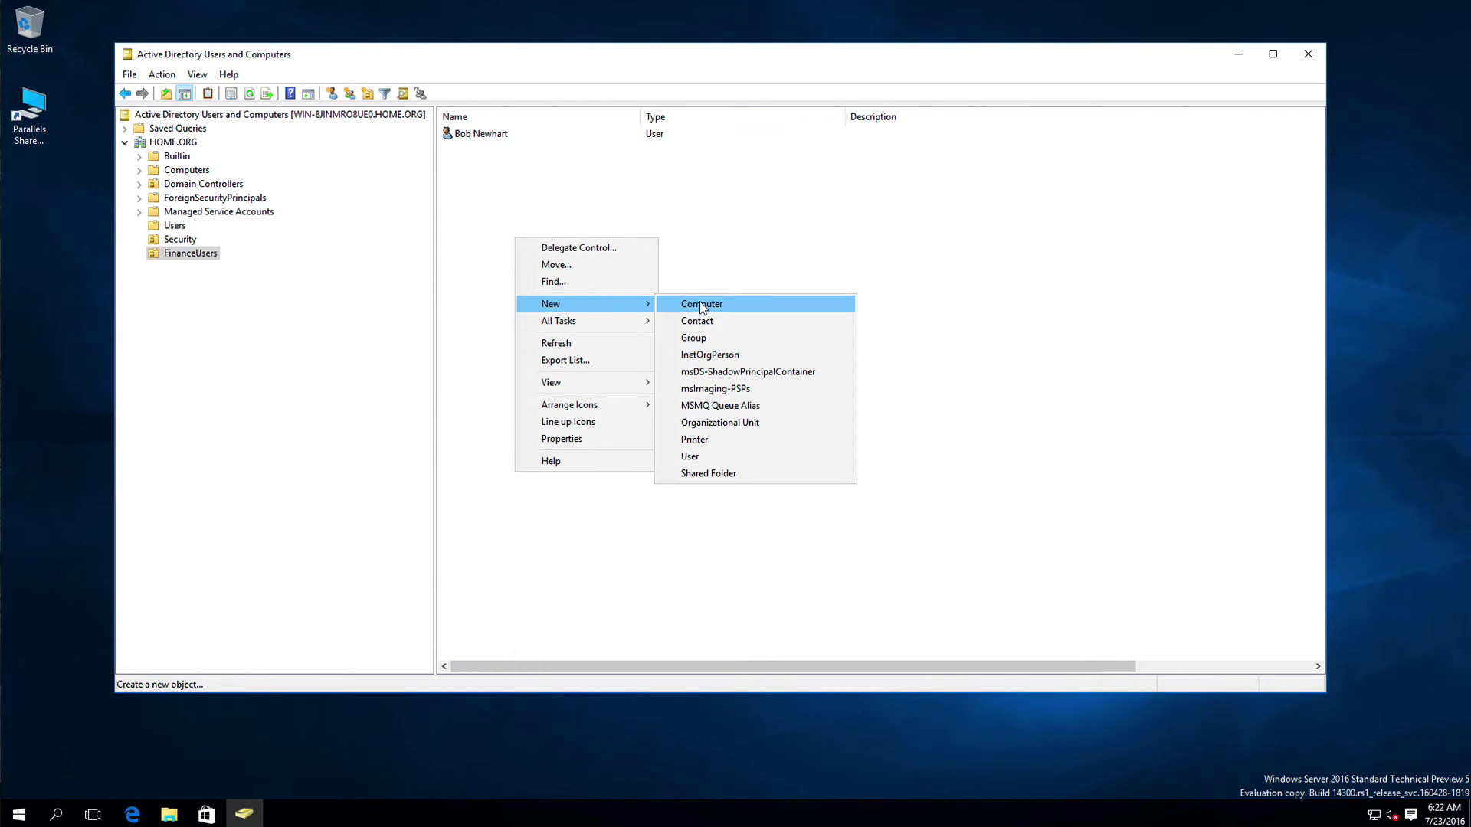
{"action": "left_click", "coordinate": [672, 455]}
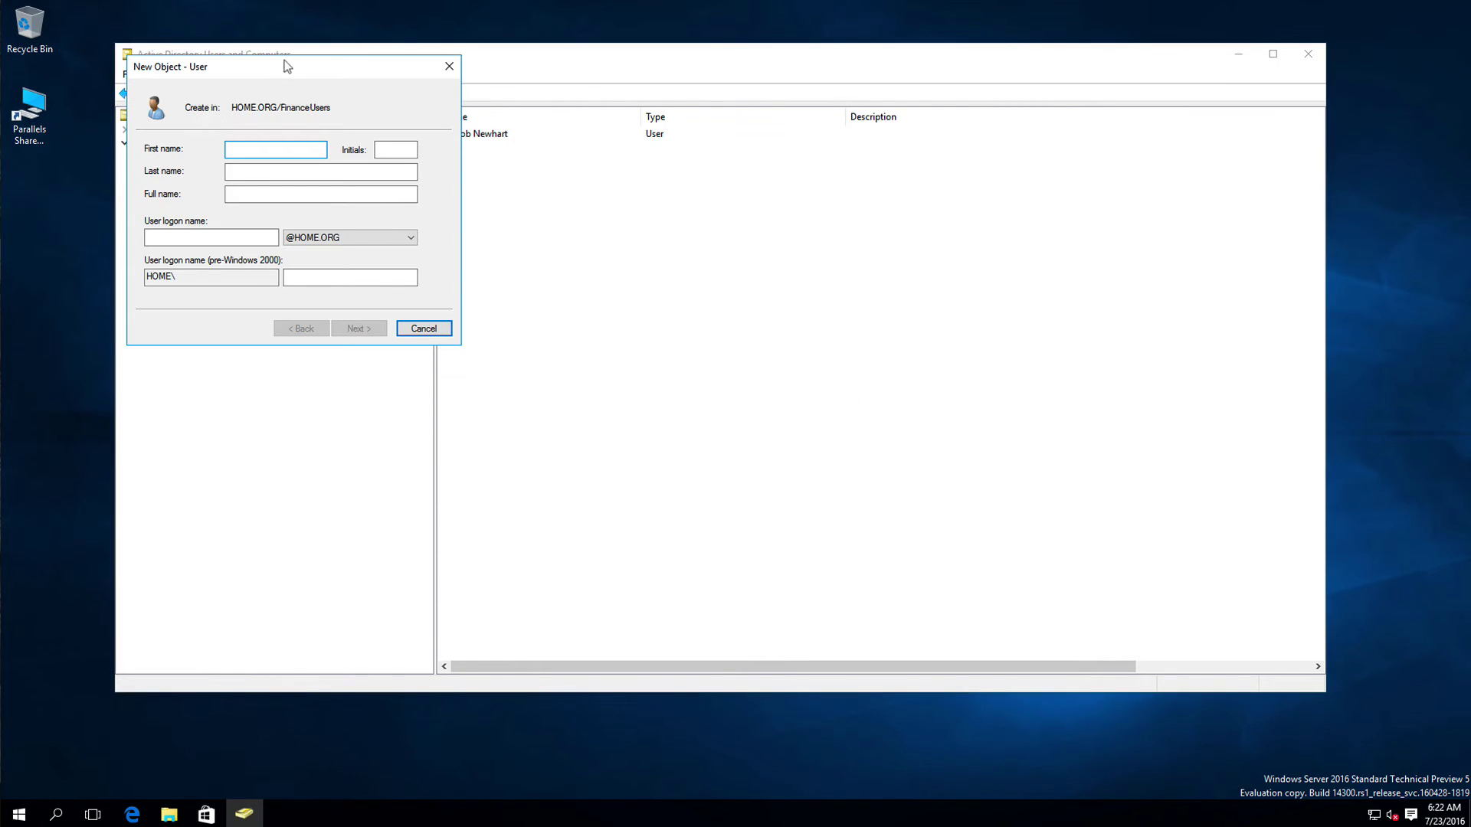
{"action": "left_click_drag", "start_coordinate": [287, 67], "coordinate": [660, 296]}
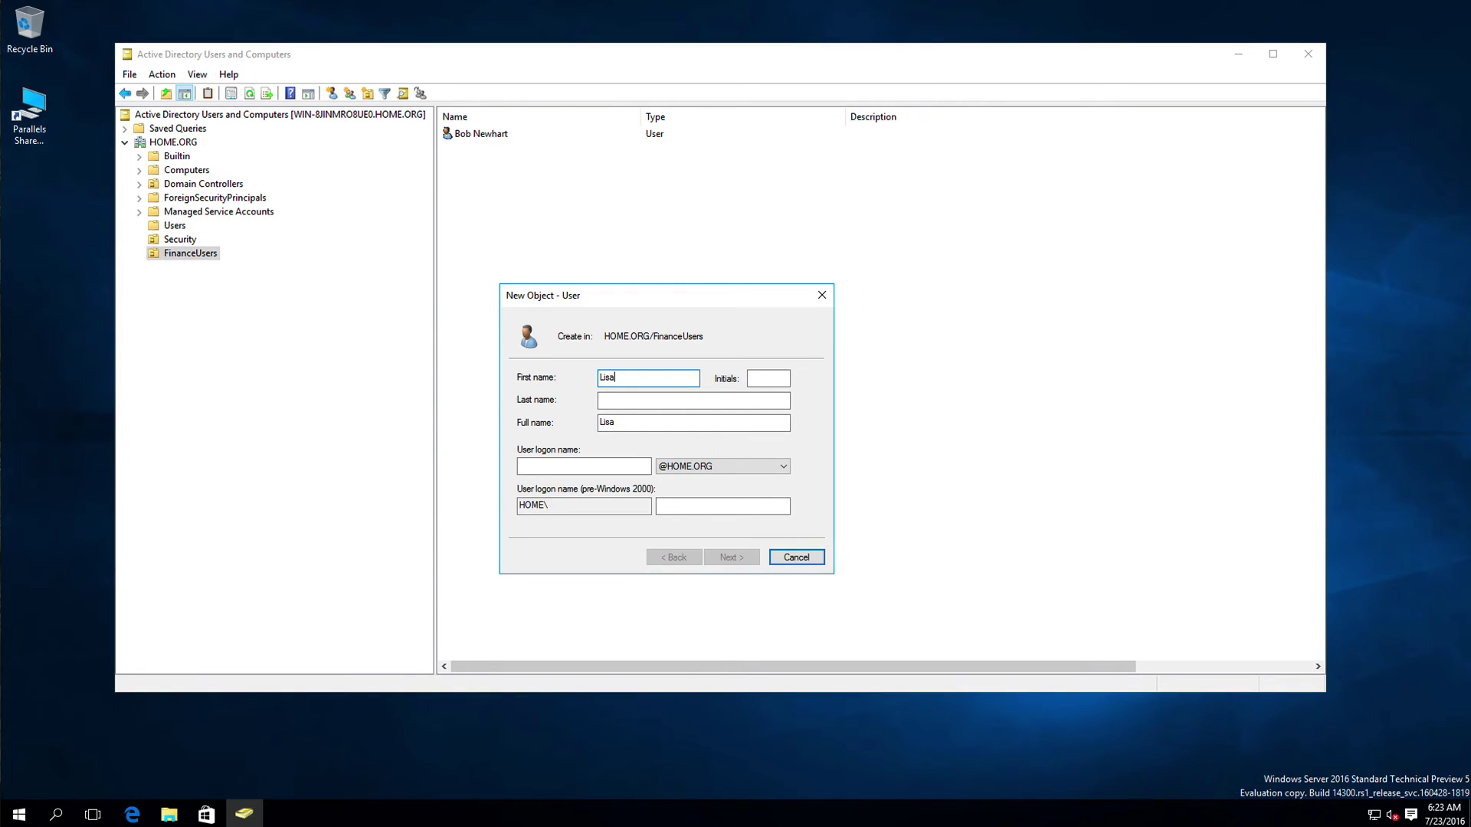
{"action": "key", "text": "Tab"}
{"action": "left_click", "coordinate": [693, 400]}
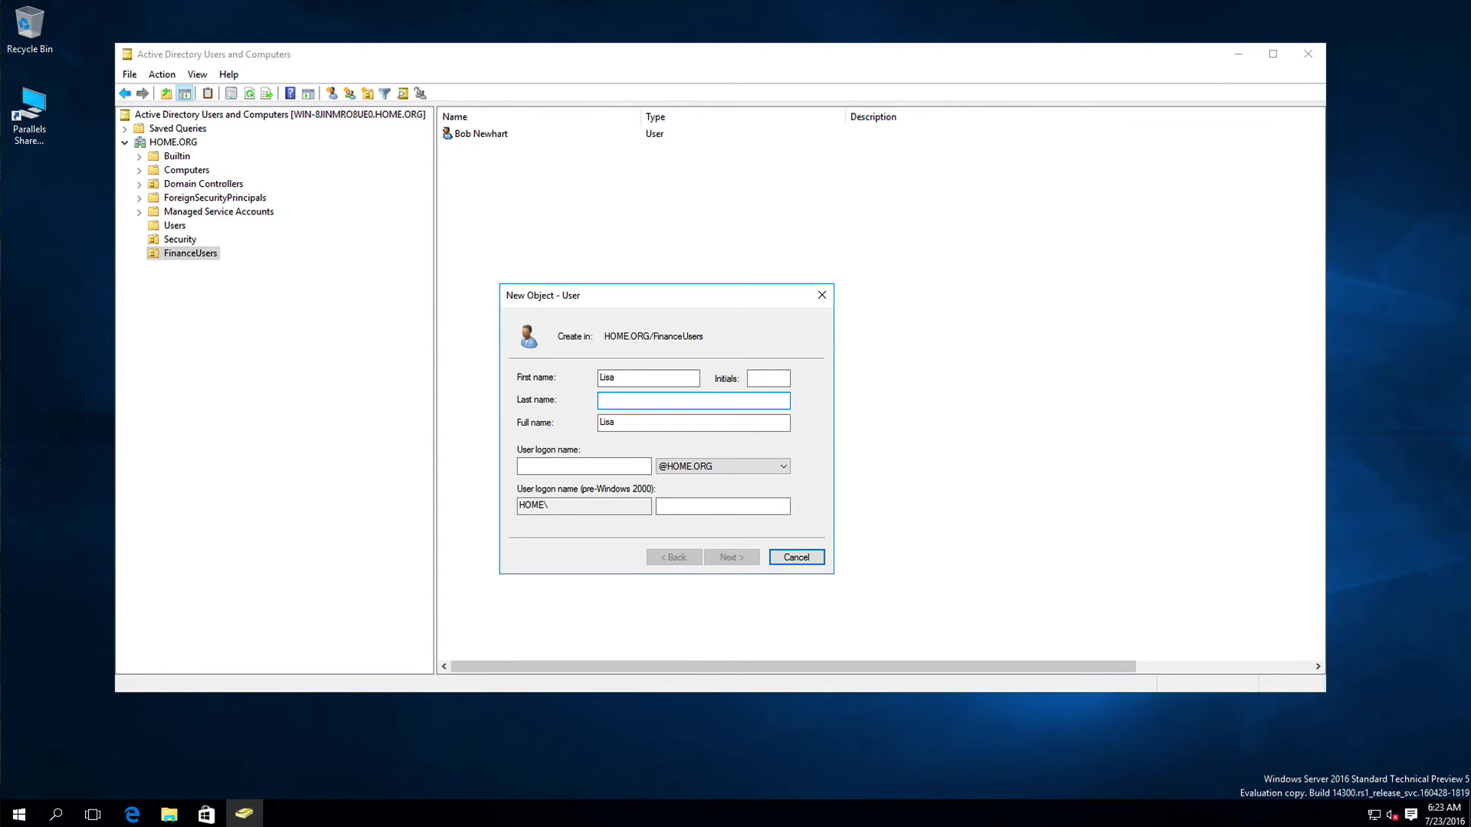
{"action": "key", "text": "Tab"}
{"action": "key", "text": "Tab"}
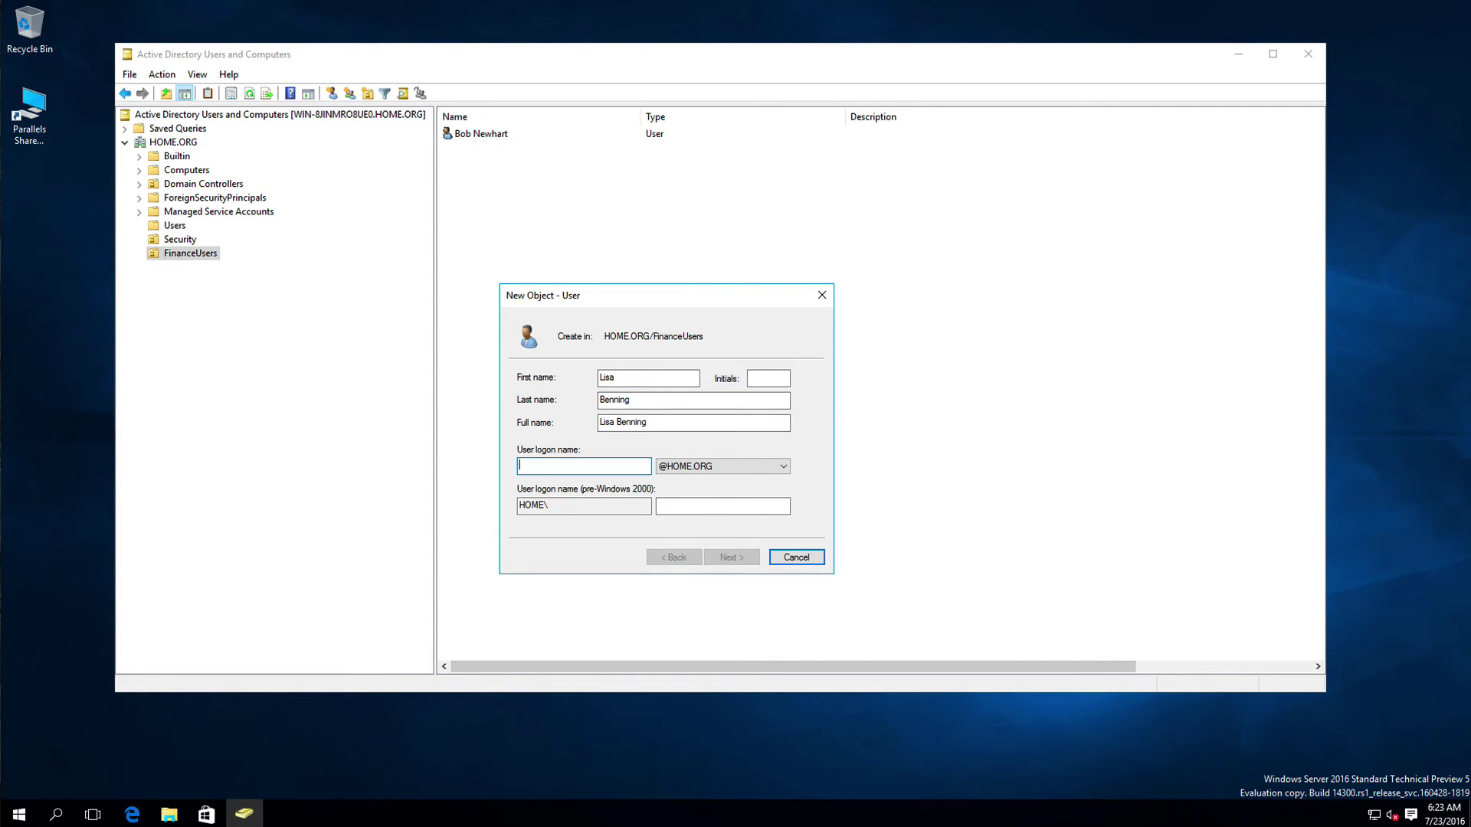
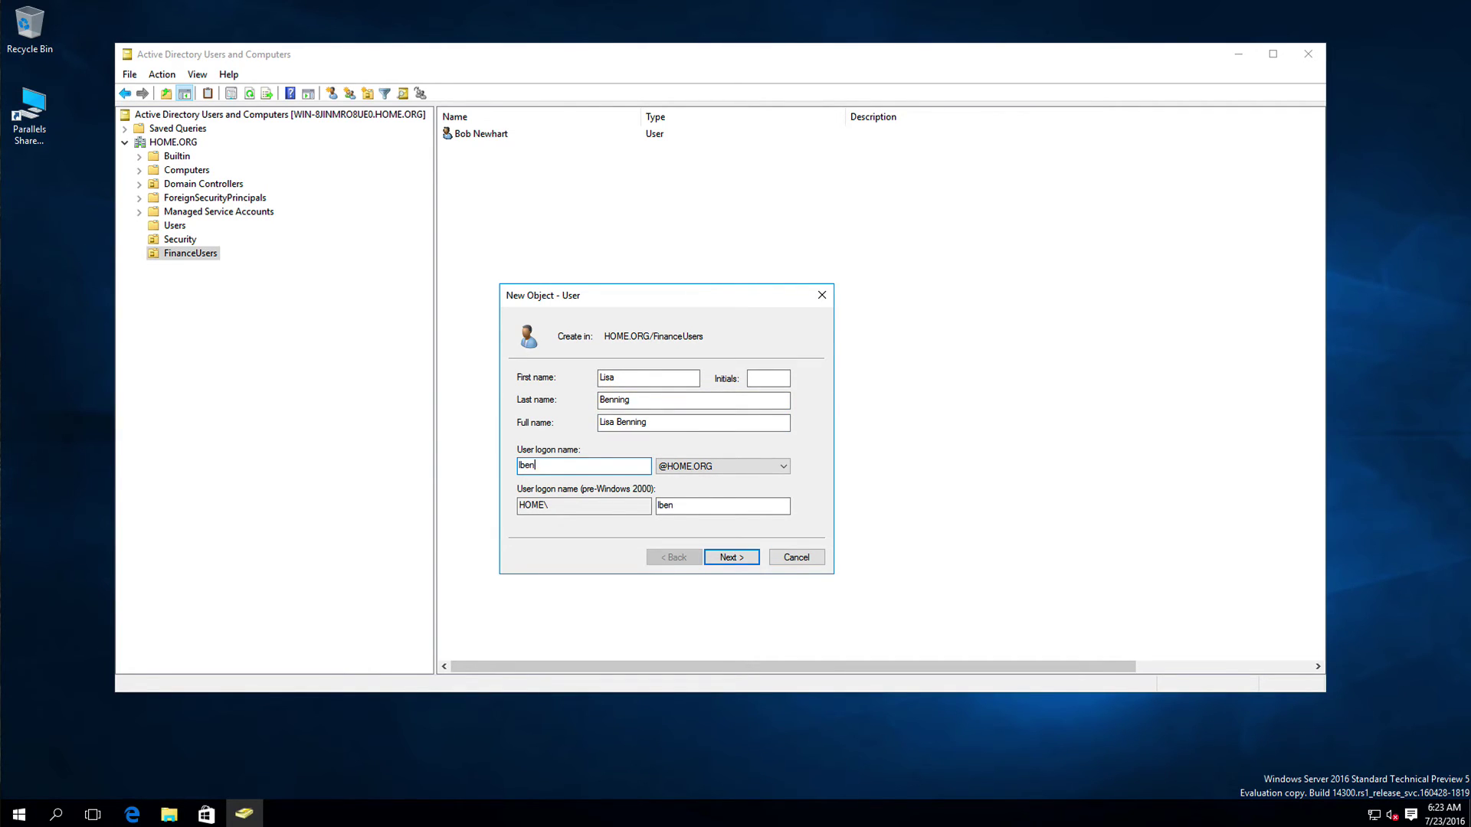
Step: Set and confirm the new user's initial password, then finish creating the account
{"action": "left_click", "coordinate": [720, 555]}
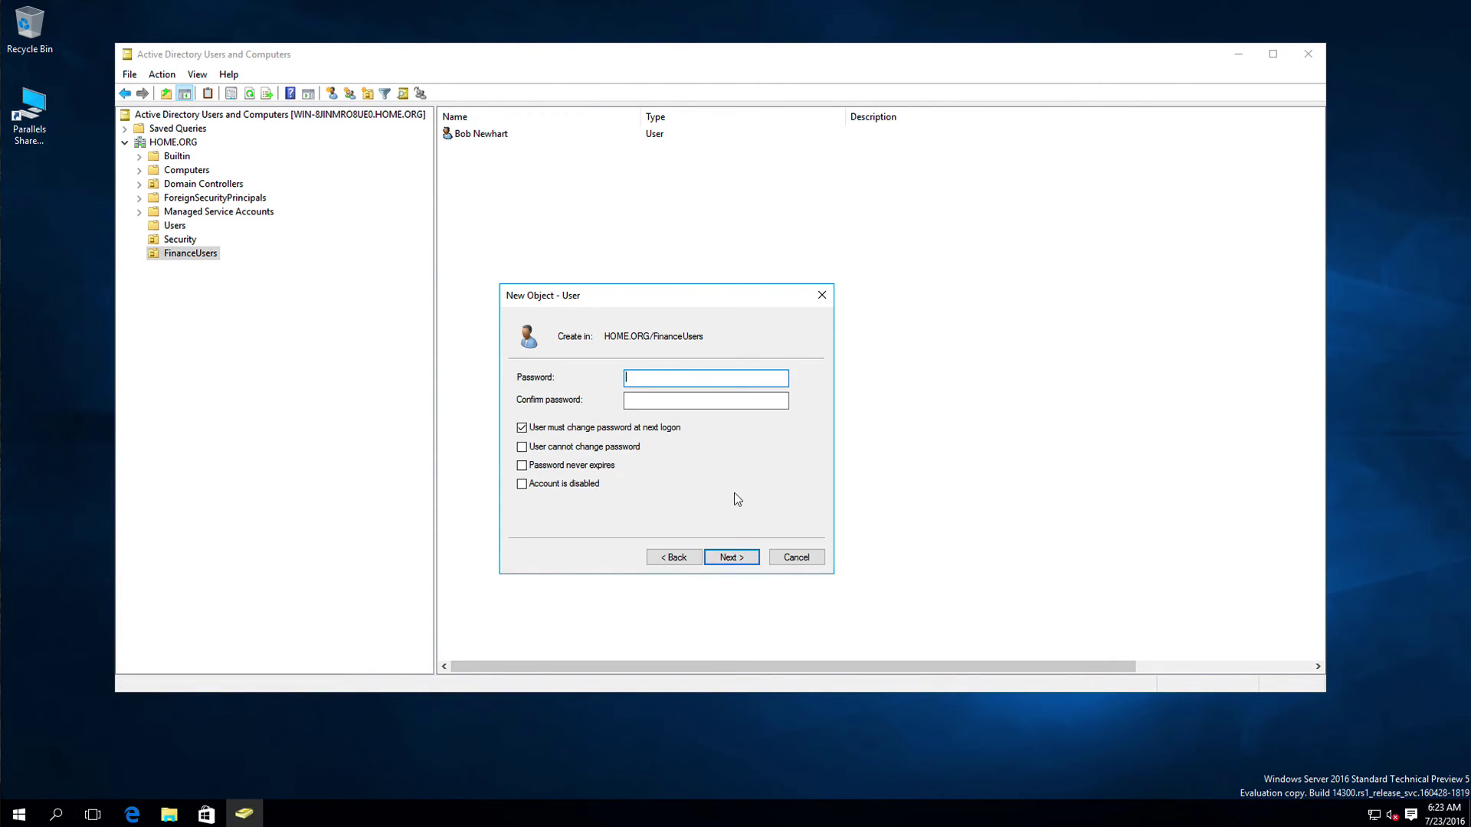
{"action": "type", "text": "P@ssw0rd1"}
{"action": "key", "text": "Tab"}
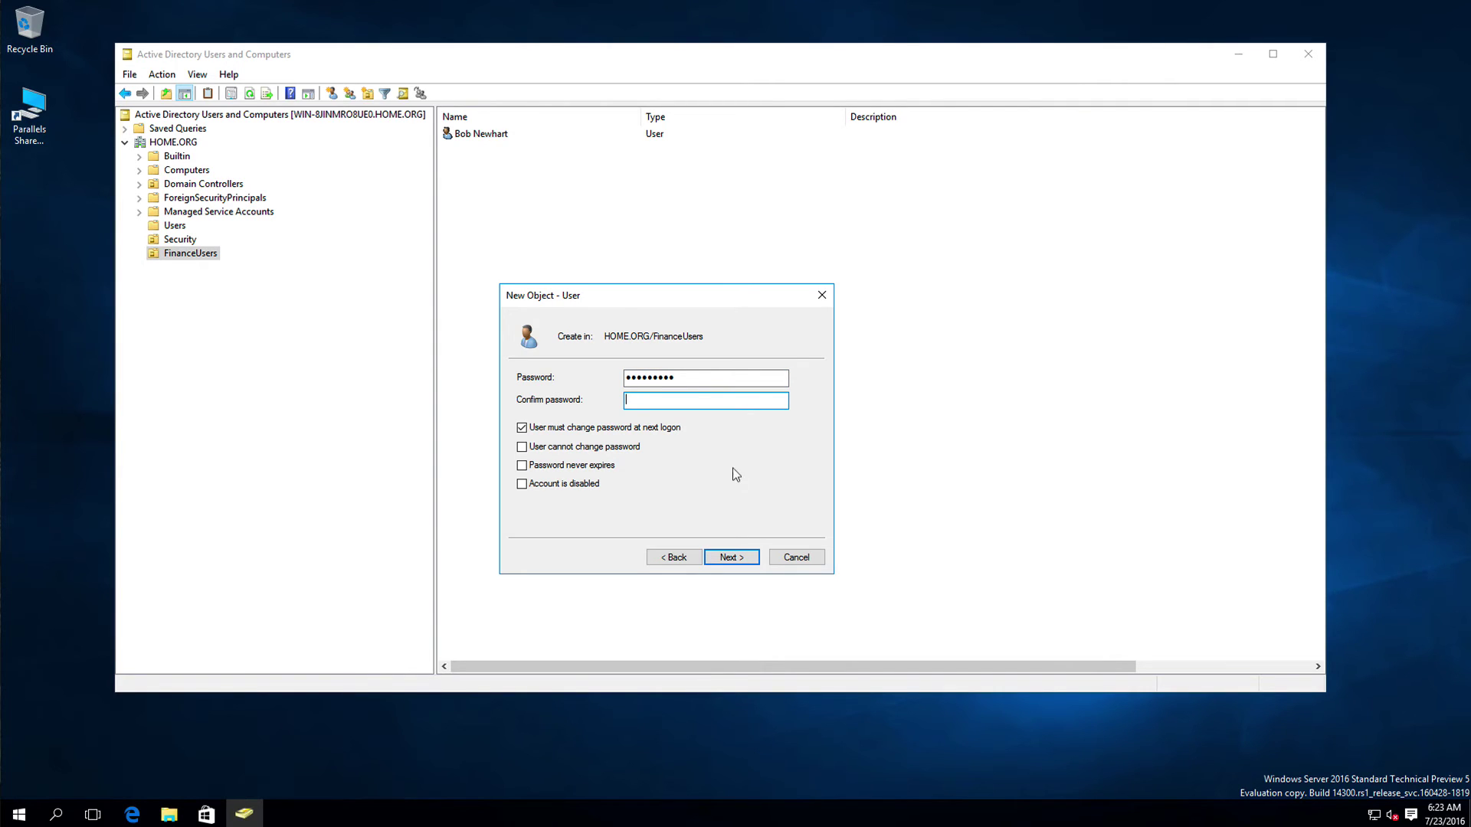
{"action": "left_click_drag", "start_coordinate": [686, 377], "coordinate": [592, 371]}
{"action": "type", "text": "P"}
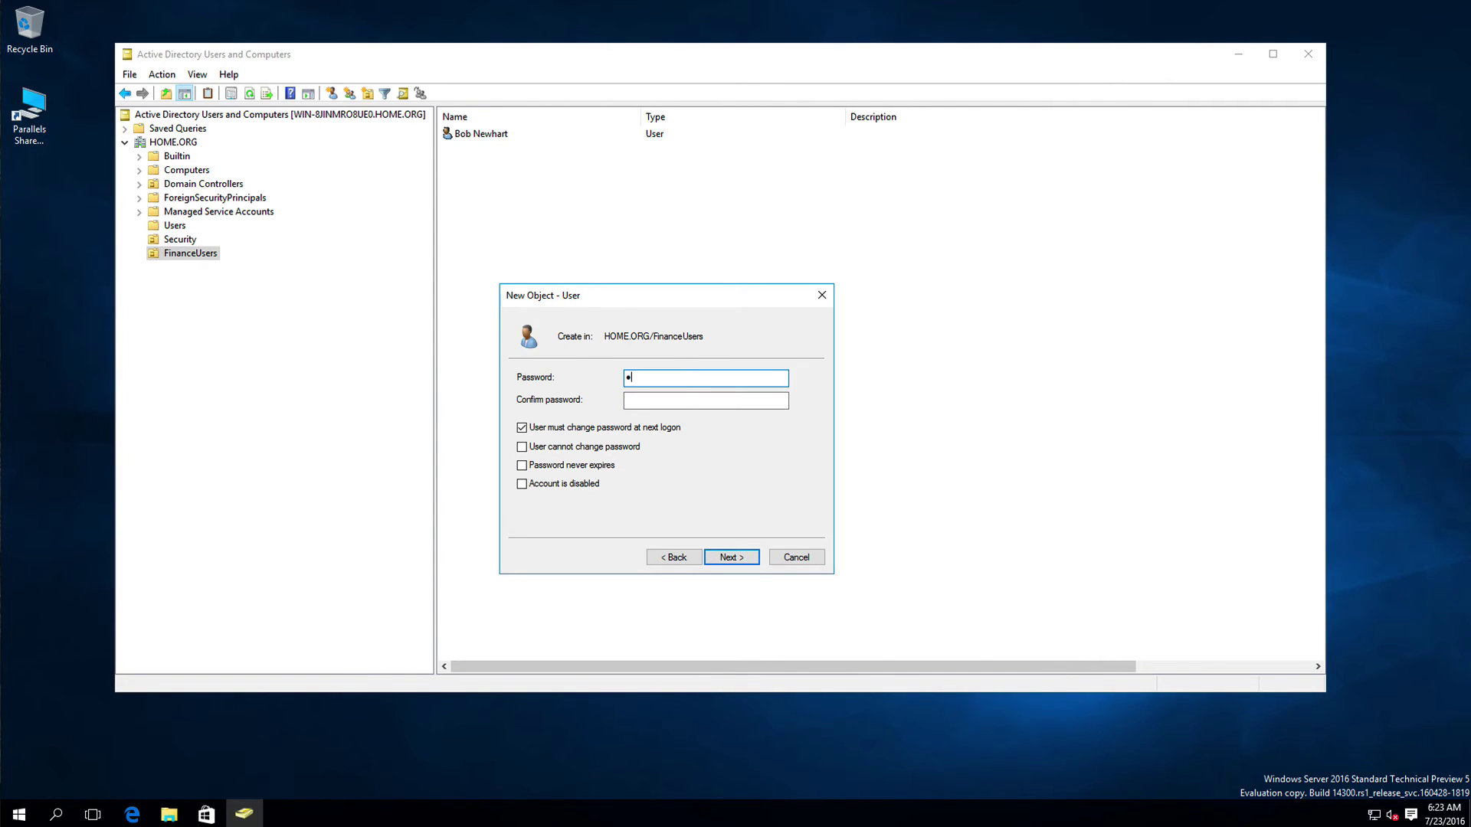
{"action": "type", "text": "assword1"}
{"action": "key", "text": "Tab"}
{"action": "type", "text": "Password1"}
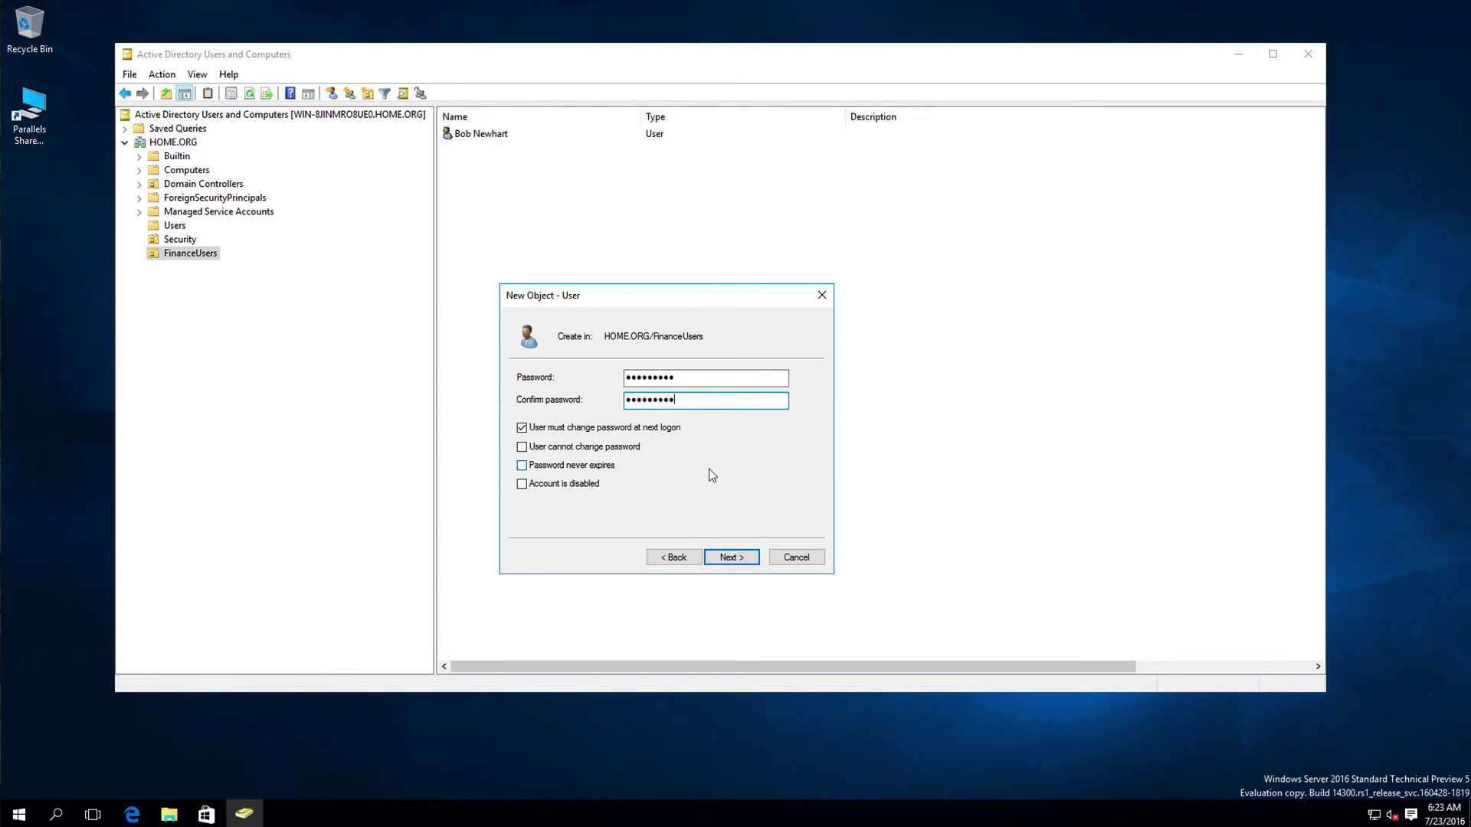
{"action": "left_click", "coordinate": [722, 555]}
{"action": "left_click", "coordinate": [723, 557]}
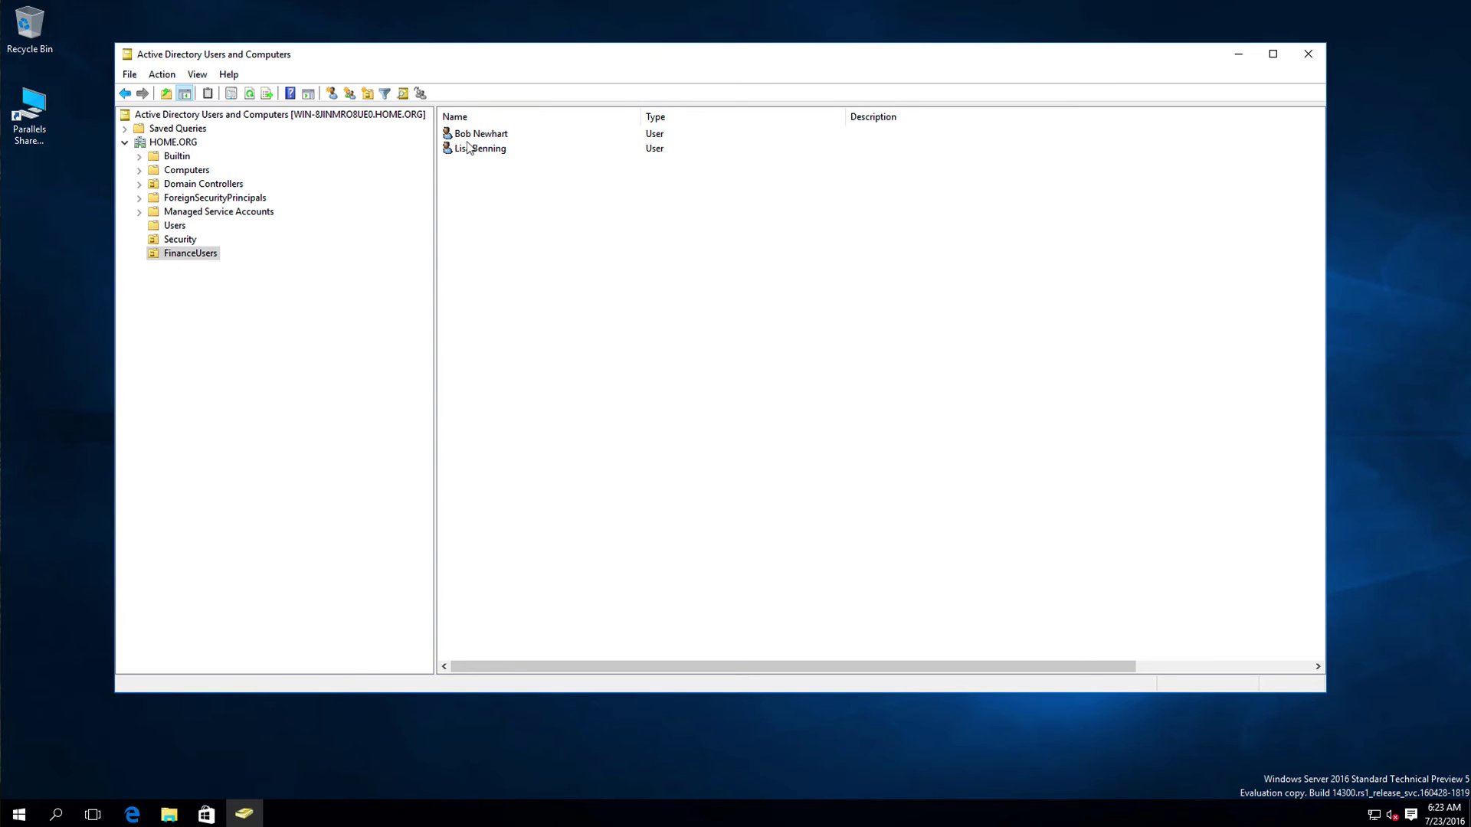
Step: Open the Members list of the FinanceDepartment group in the Security OU
{"action": "left_click", "coordinate": [172, 239]}
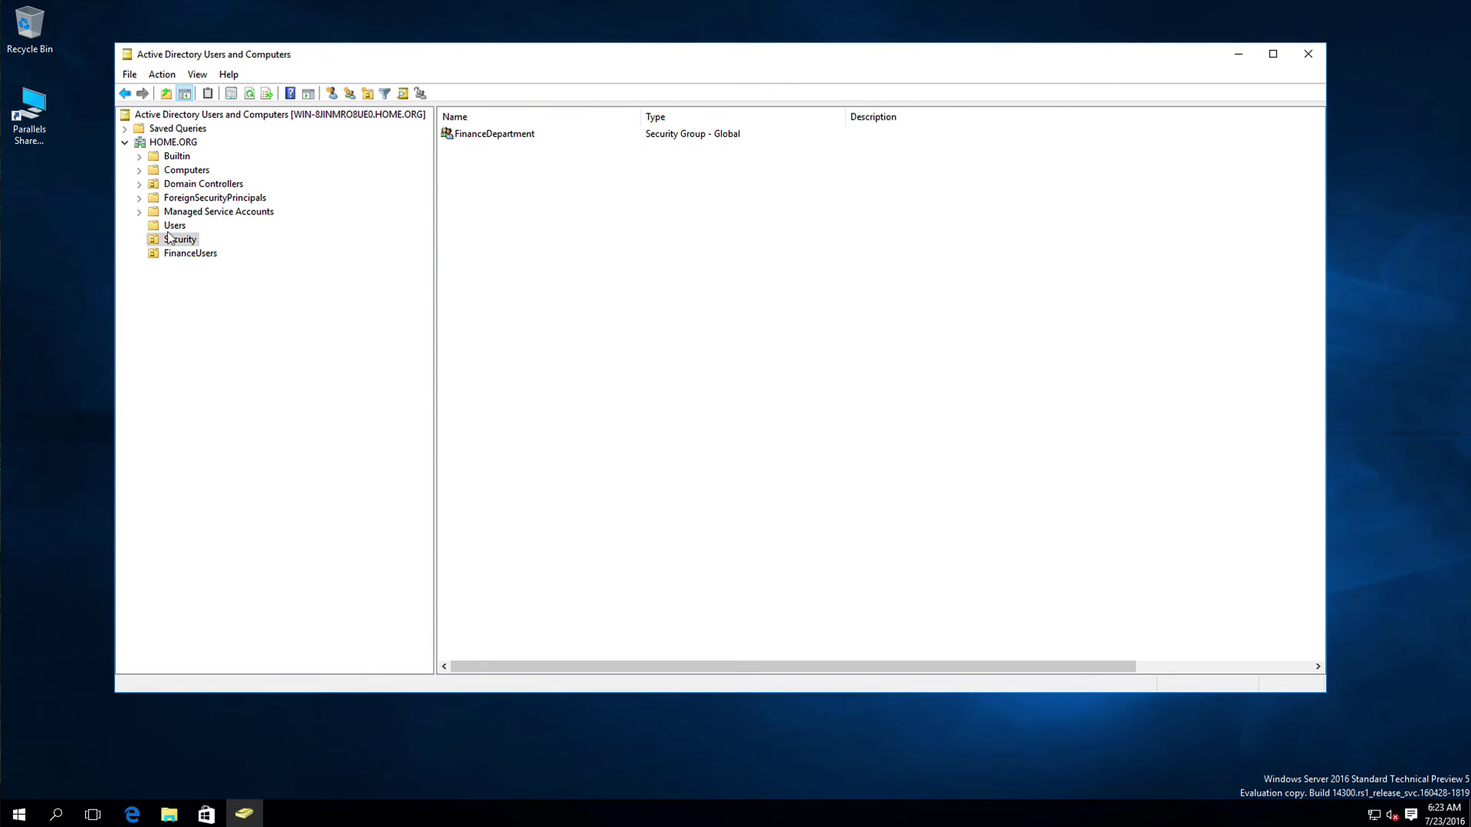
{"action": "left_click", "coordinate": [478, 135]}
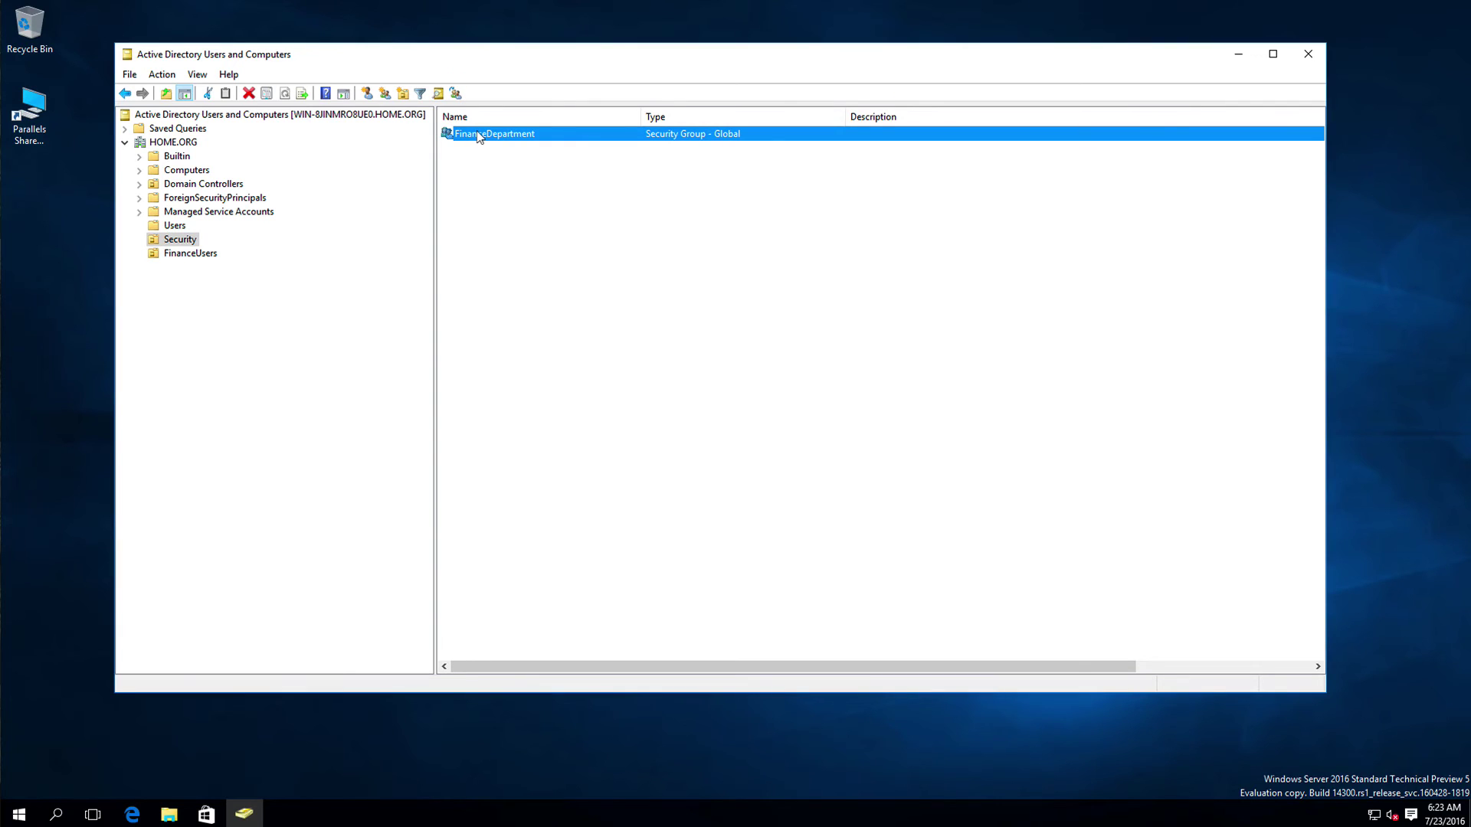
{"action": "right_click", "coordinate": [478, 135]}
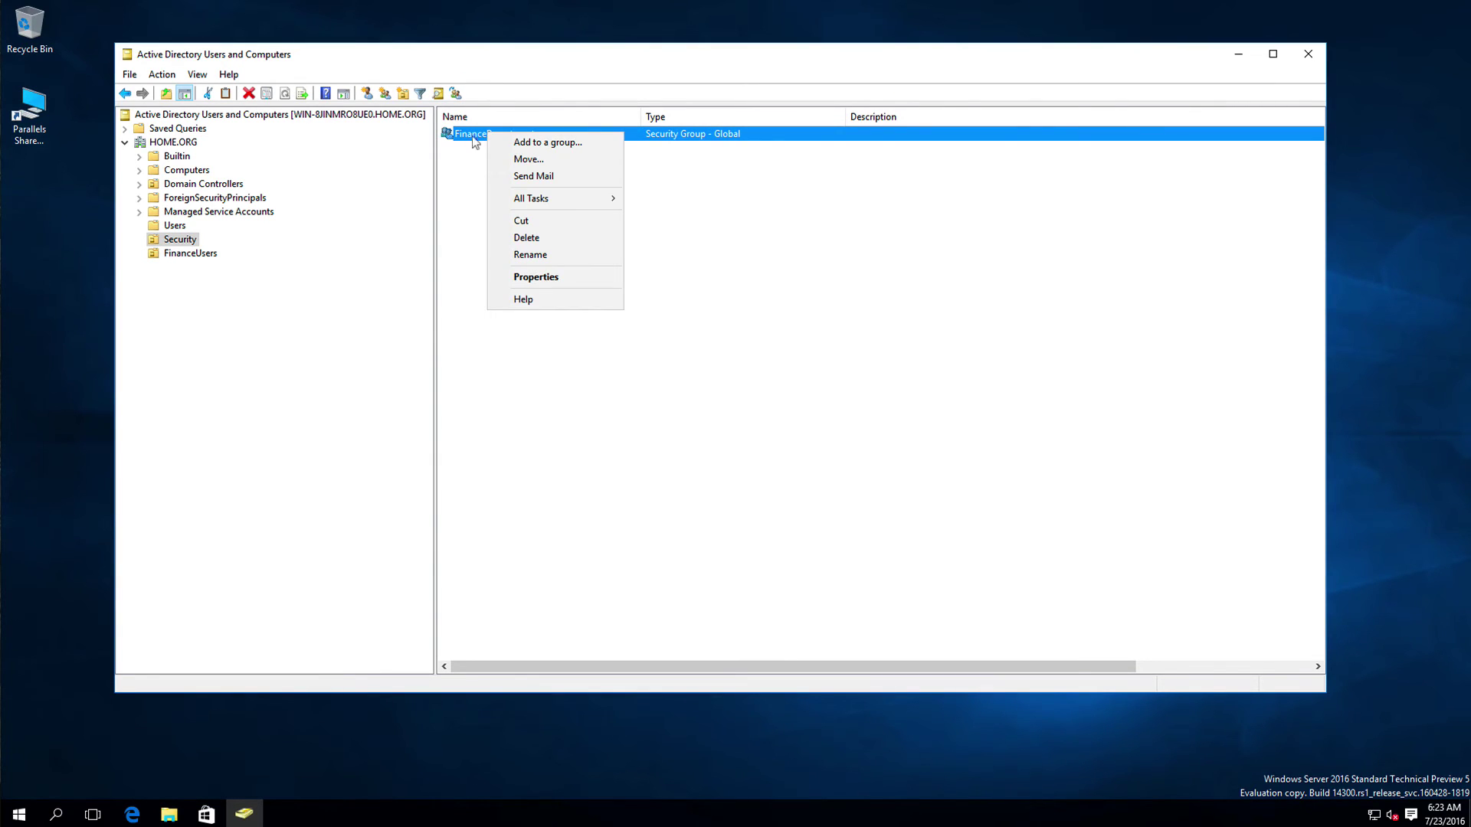
{"action": "left_click", "coordinate": [514, 274]}
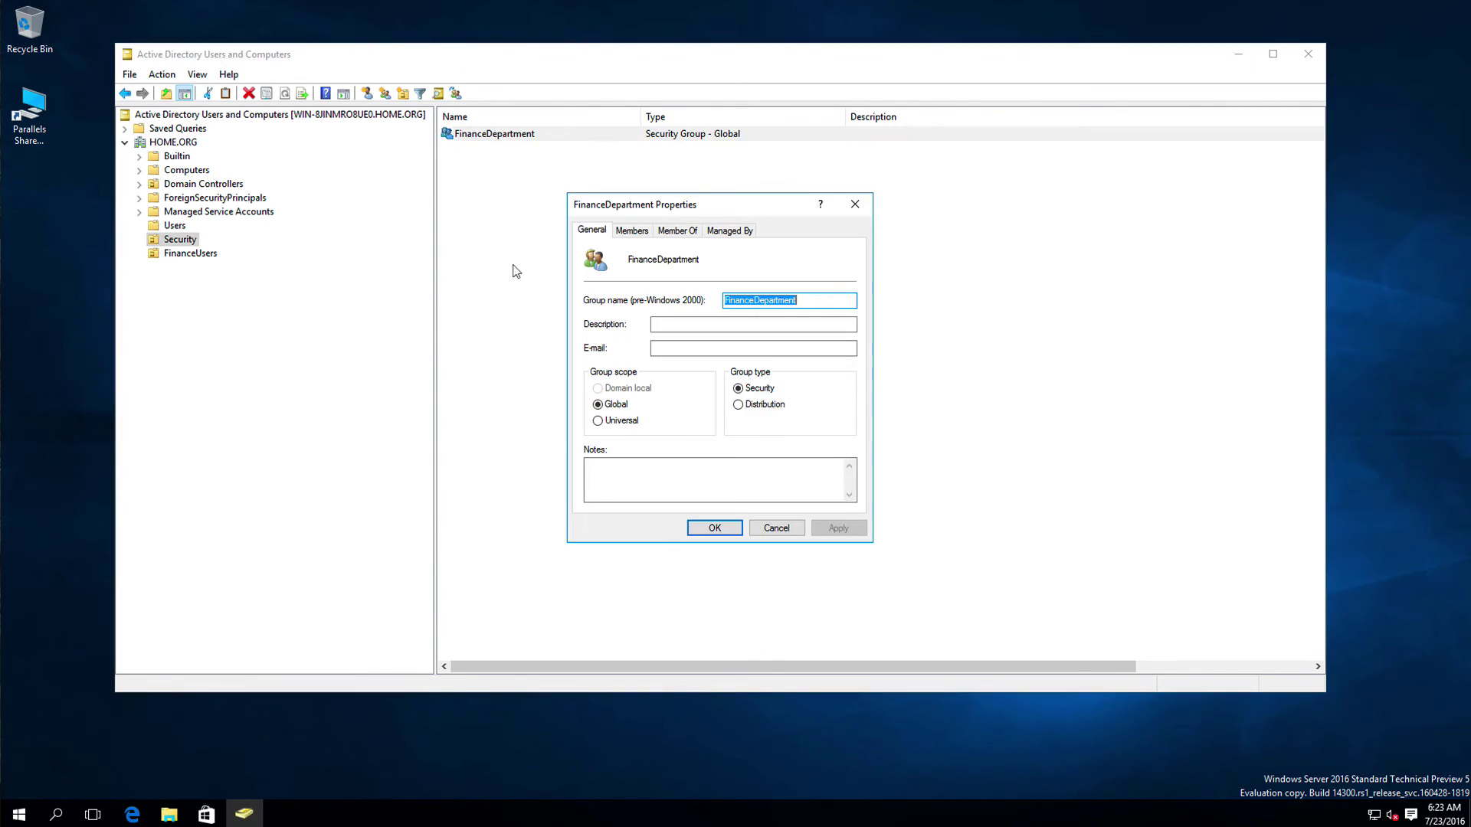
{"action": "left_click", "coordinate": [632, 229]}
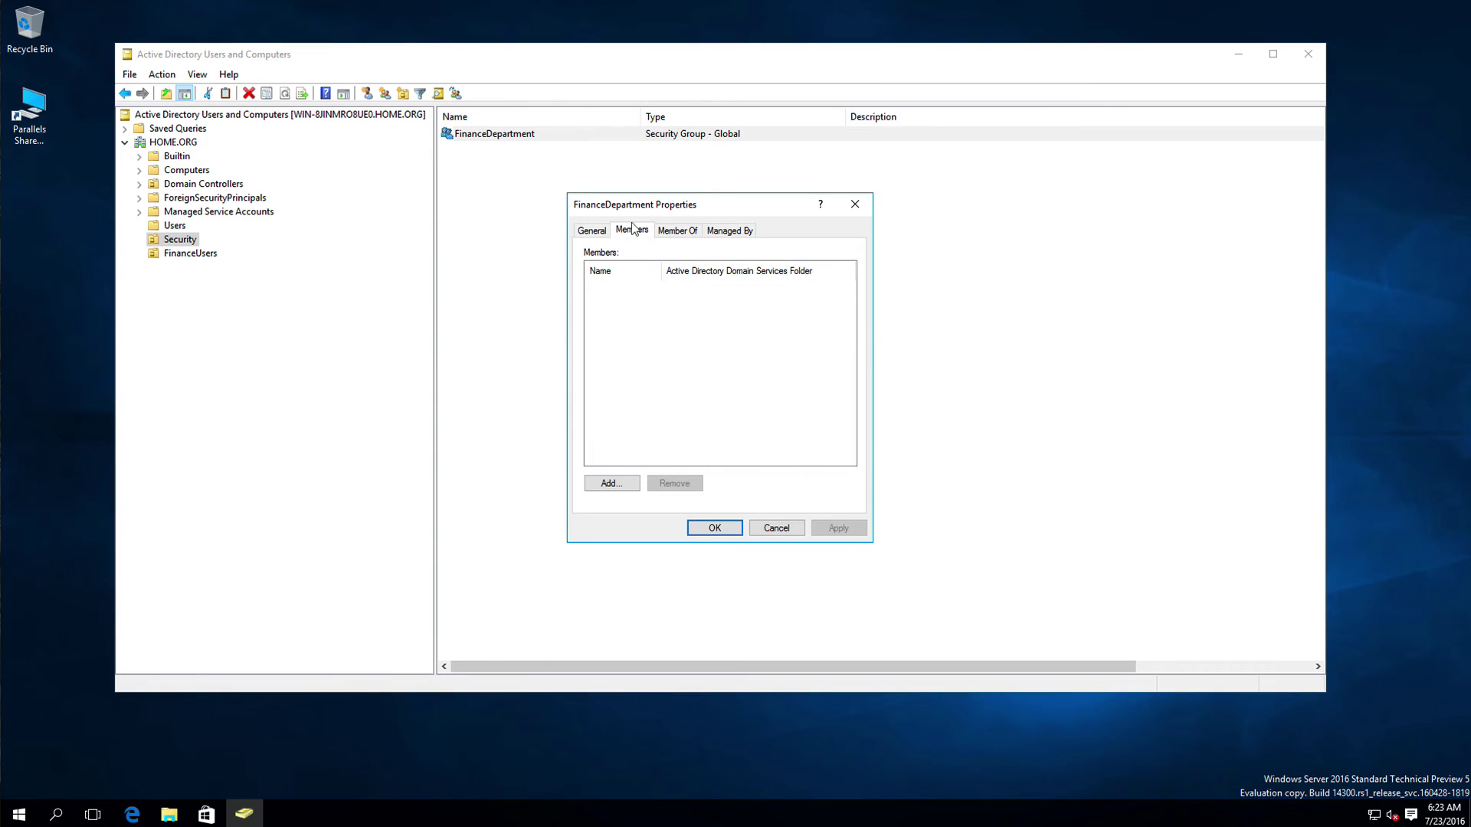
Step: Add the existing finance user as a FinanceDepartment member and apply the change
{"action": "left_click", "coordinate": [608, 483]}
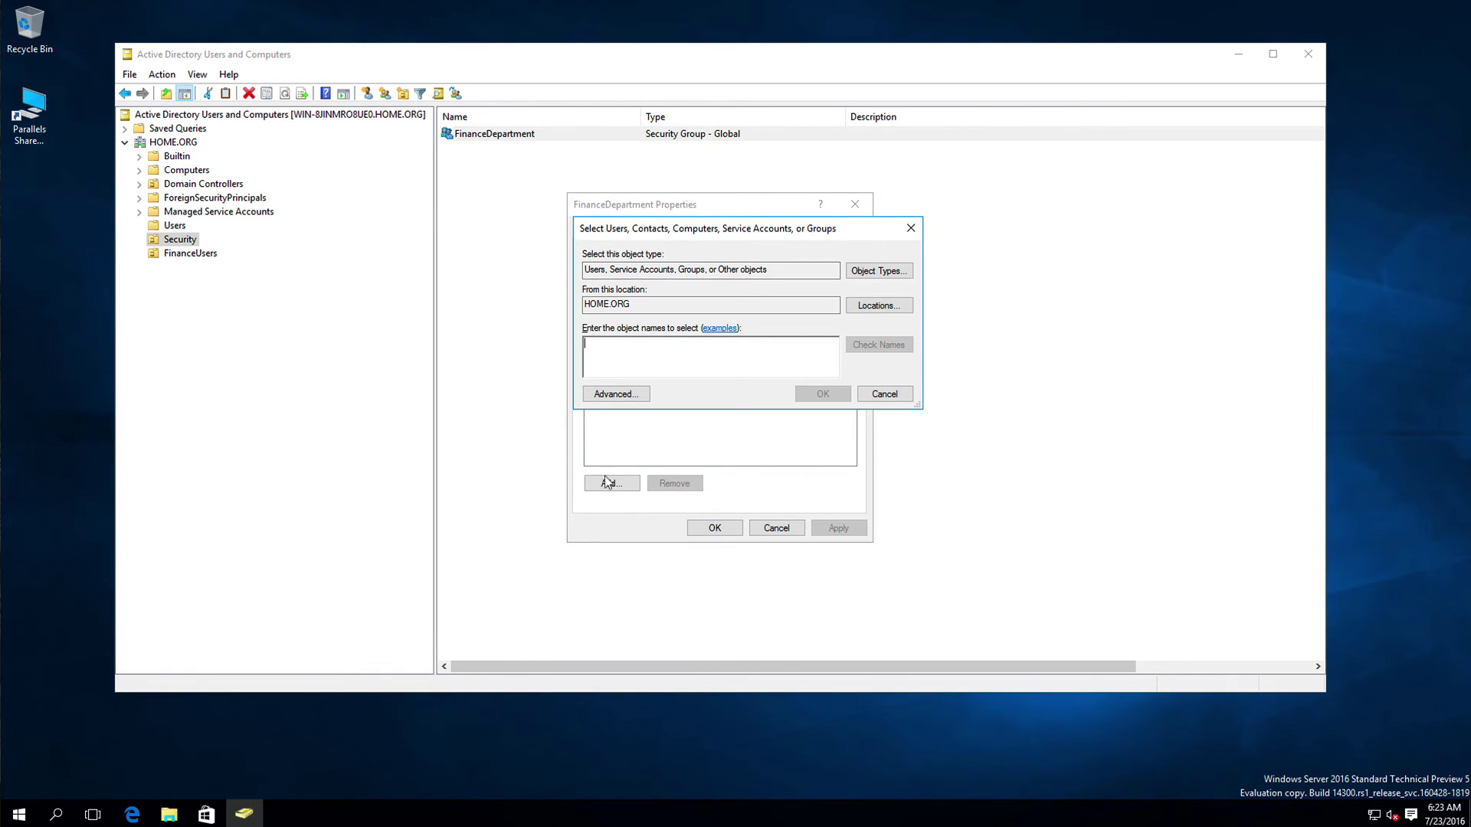
{"action": "type", "text": "Bob"}
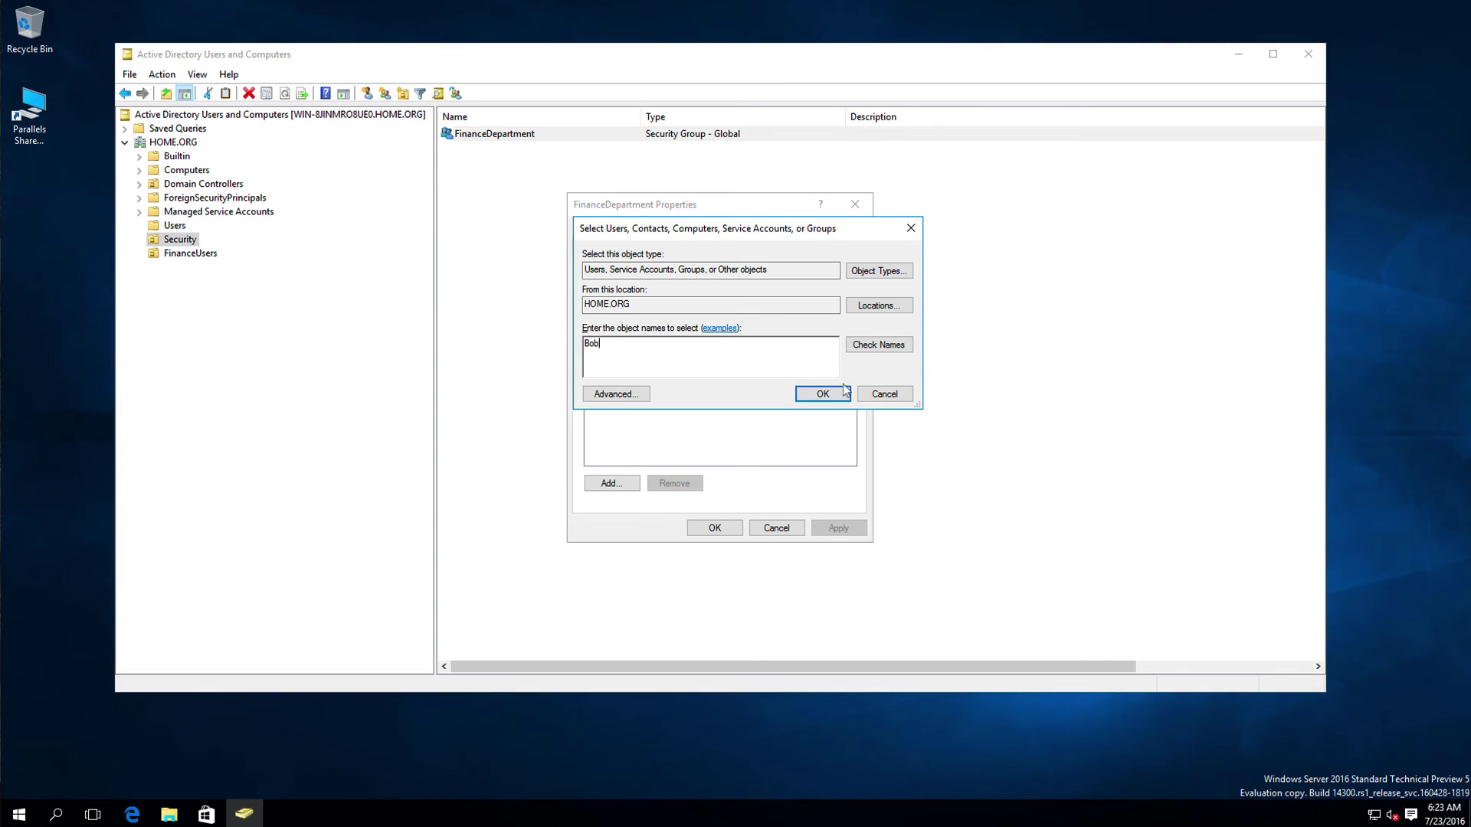
{"action": "left_click", "coordinate": [877, 345]}
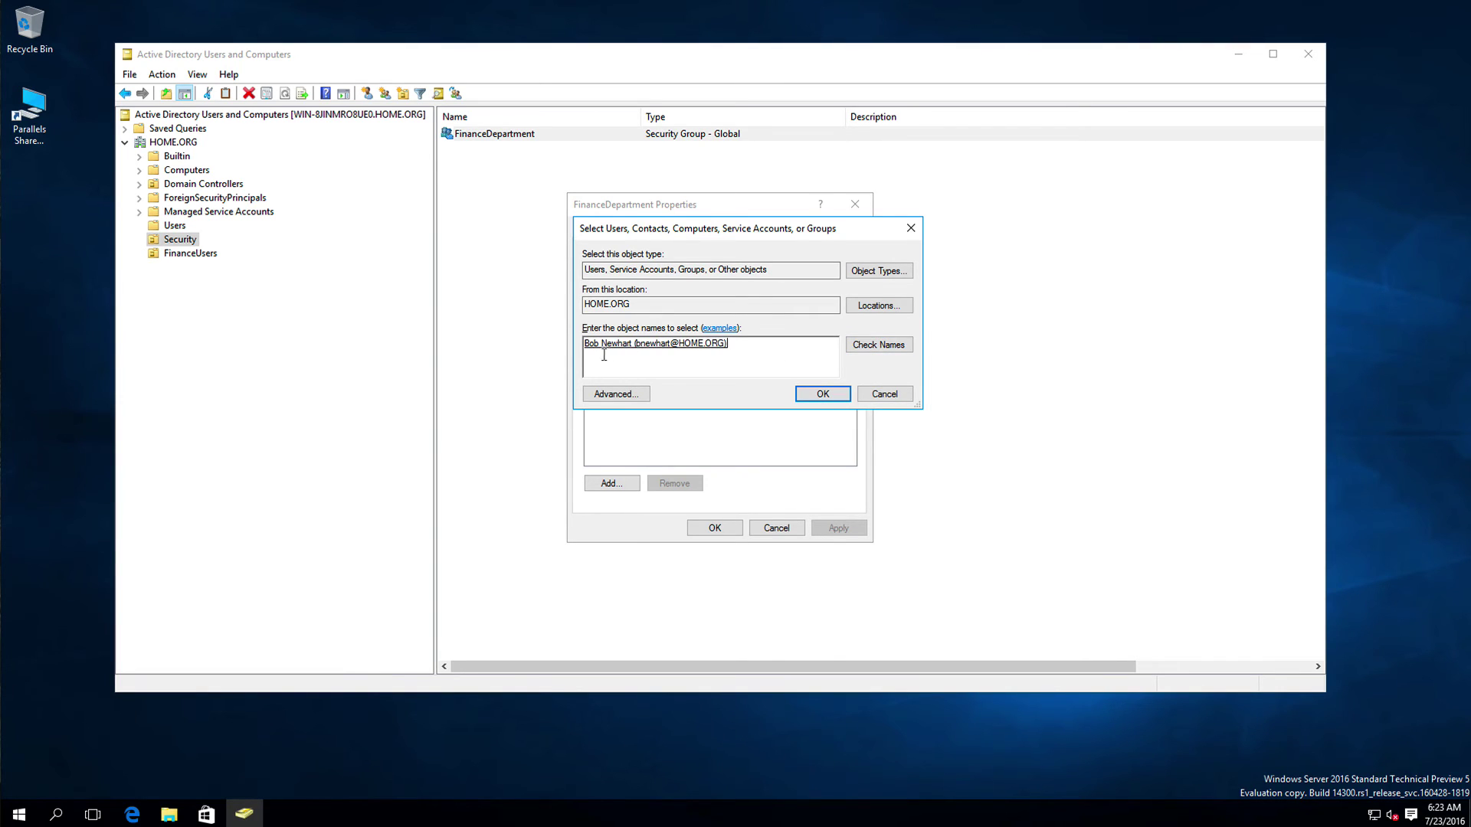
{"action": "left_click", "coordinate": [810, 392]}
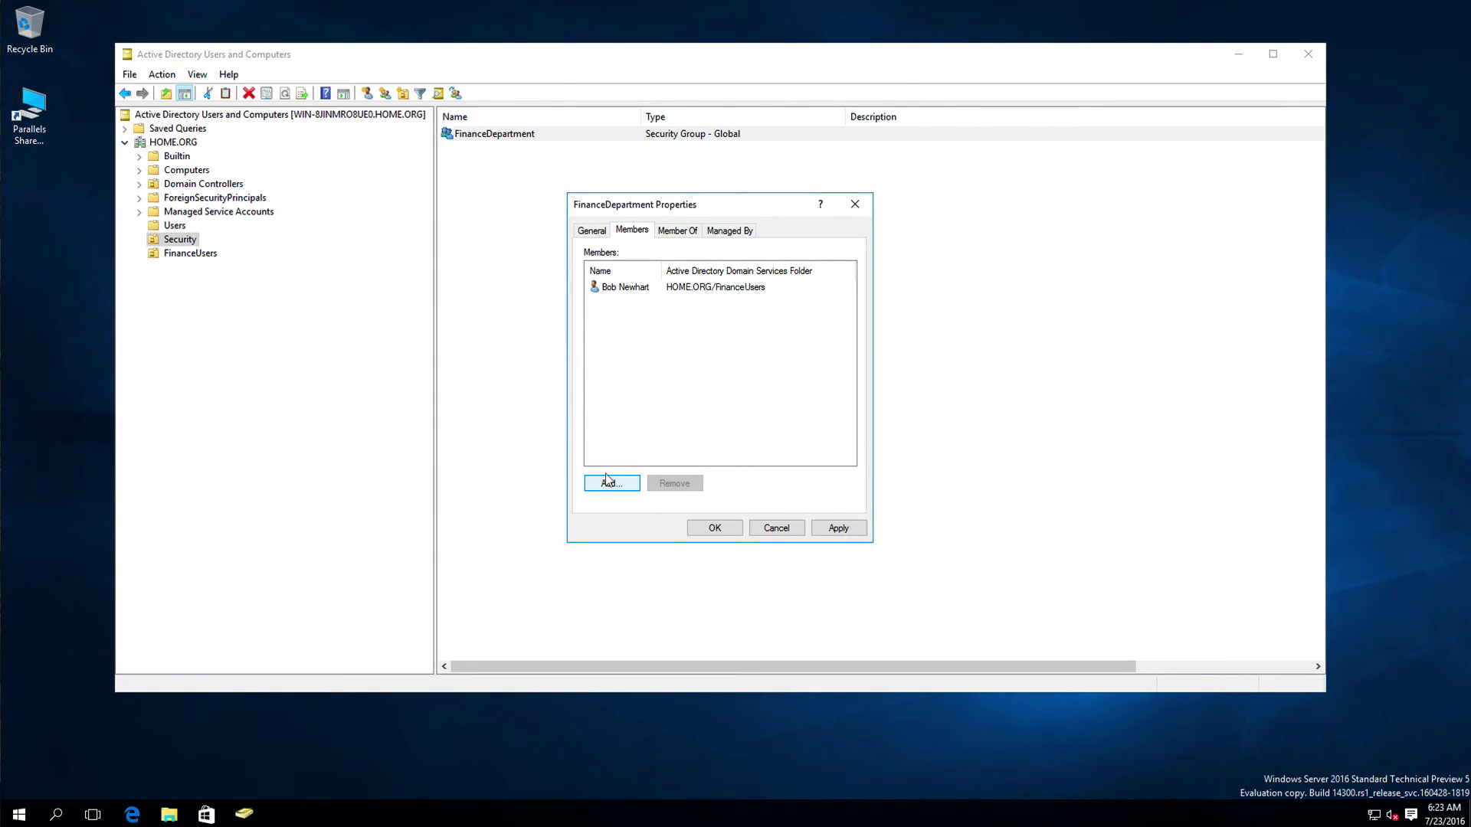
{"action": "left_click", "coordinate": [833, 528]}
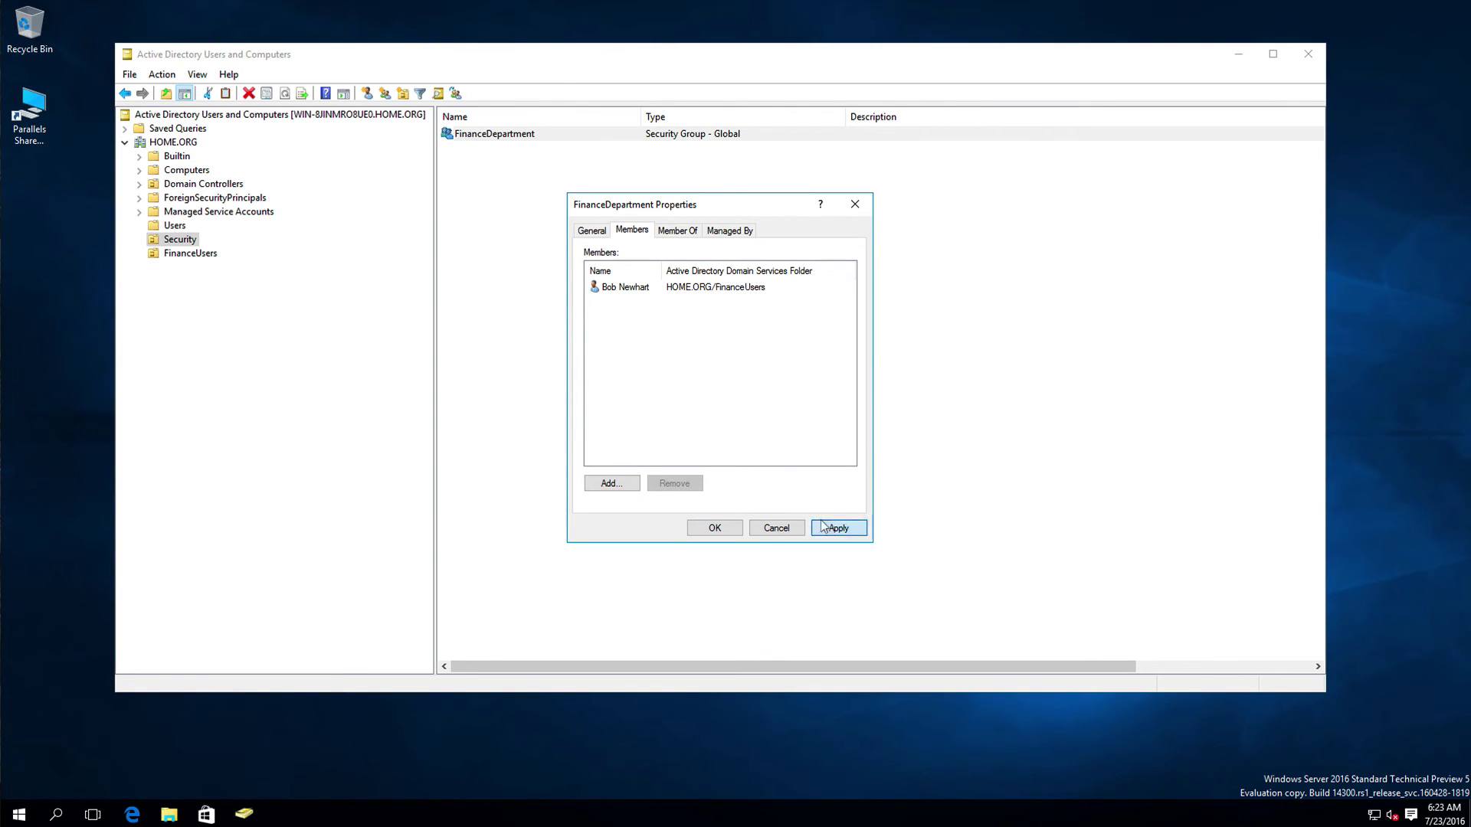
{"action": "left_click", "coordinate": [720, 527]}
Step: Check the first finance user's Member Of list in FinanceUsers, closing without changes
{"action": "left_click", "coordinate": [197, 254]}
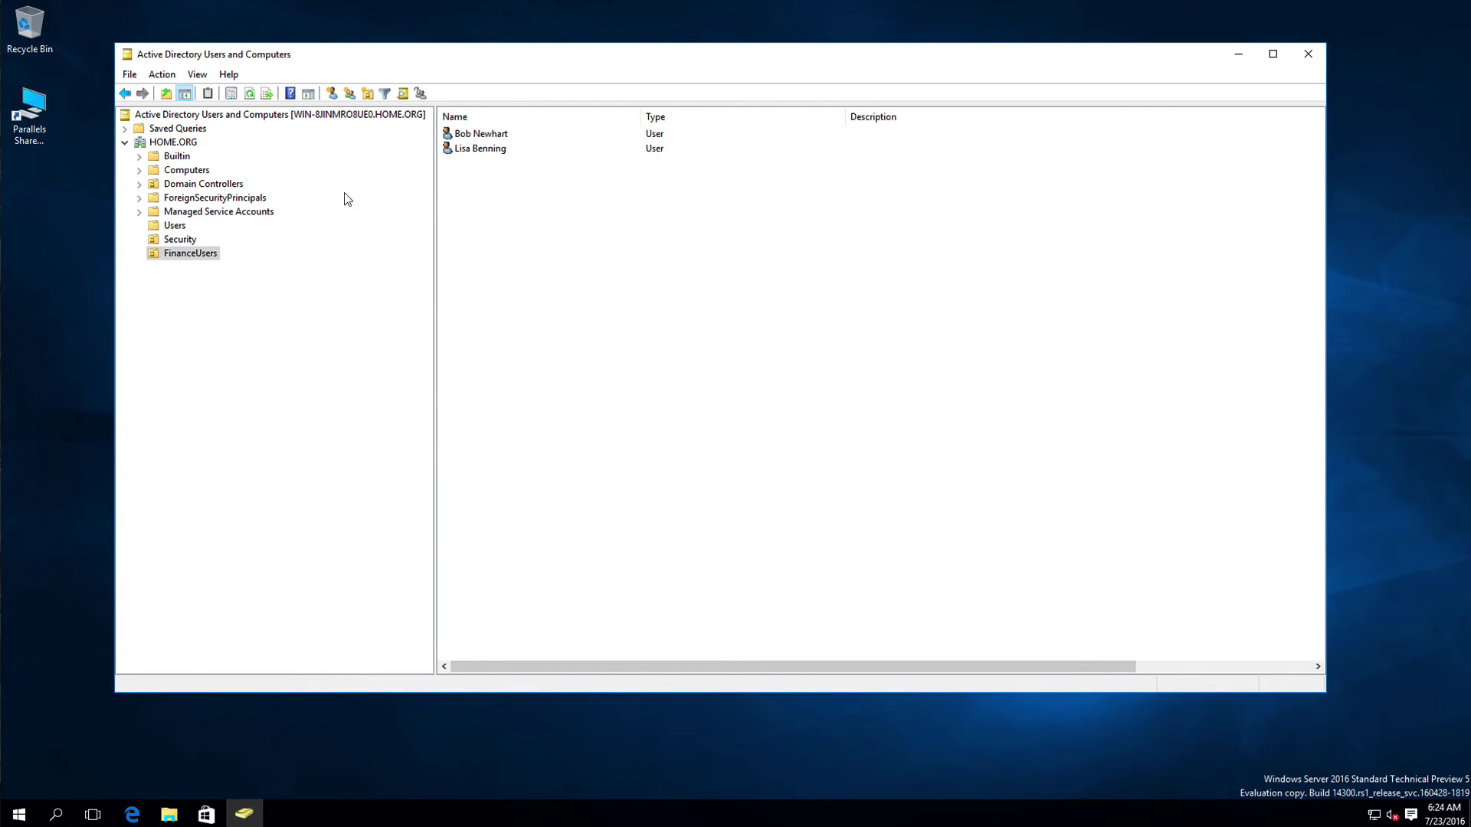
{"action": "right_click", "coordinate": [472, 134]}
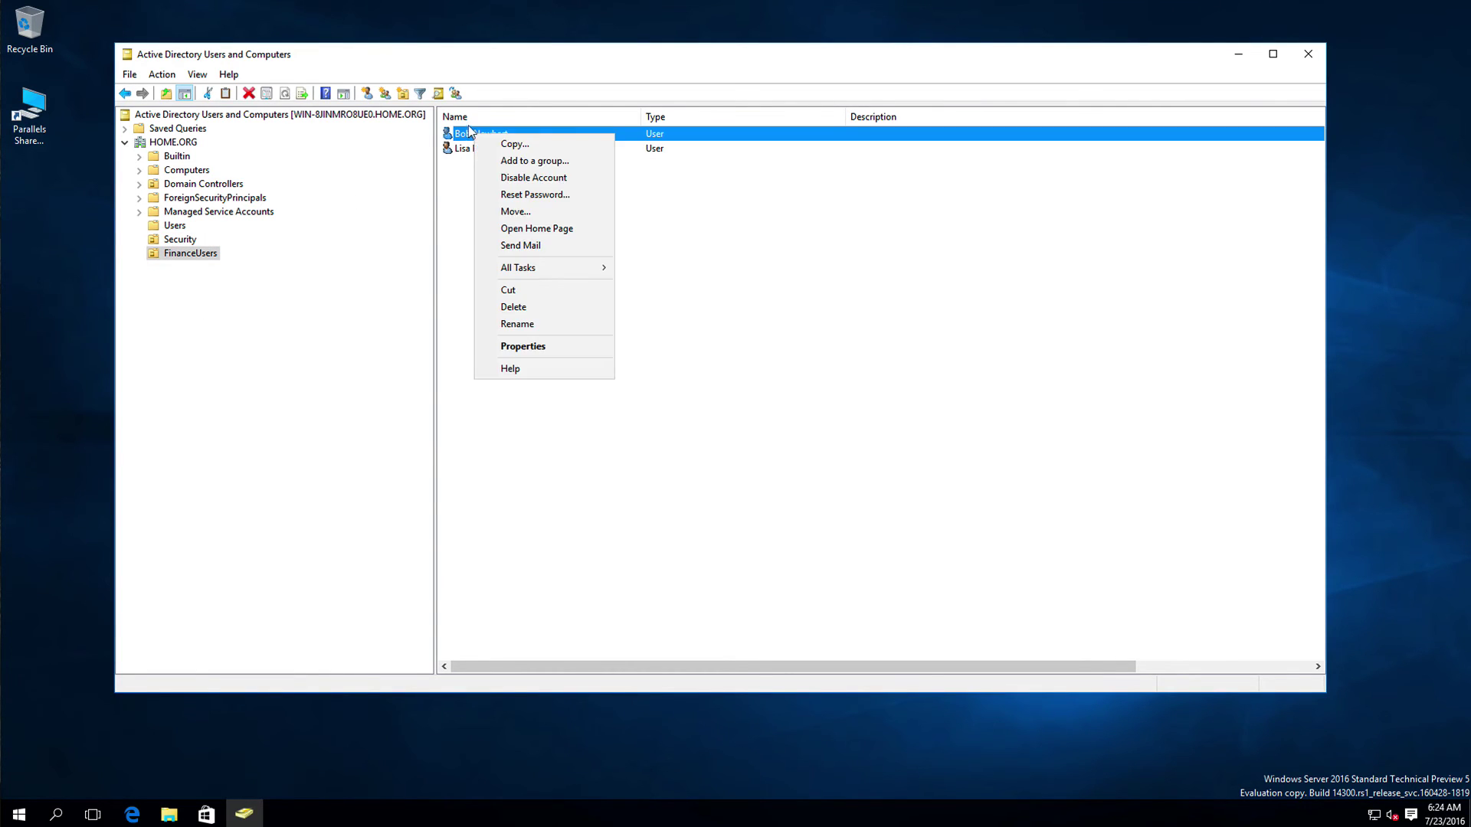
{"action": "left_click", "coordinate": [498, 339]}
{"action": "left_click", "coordinate": [605, 229]}
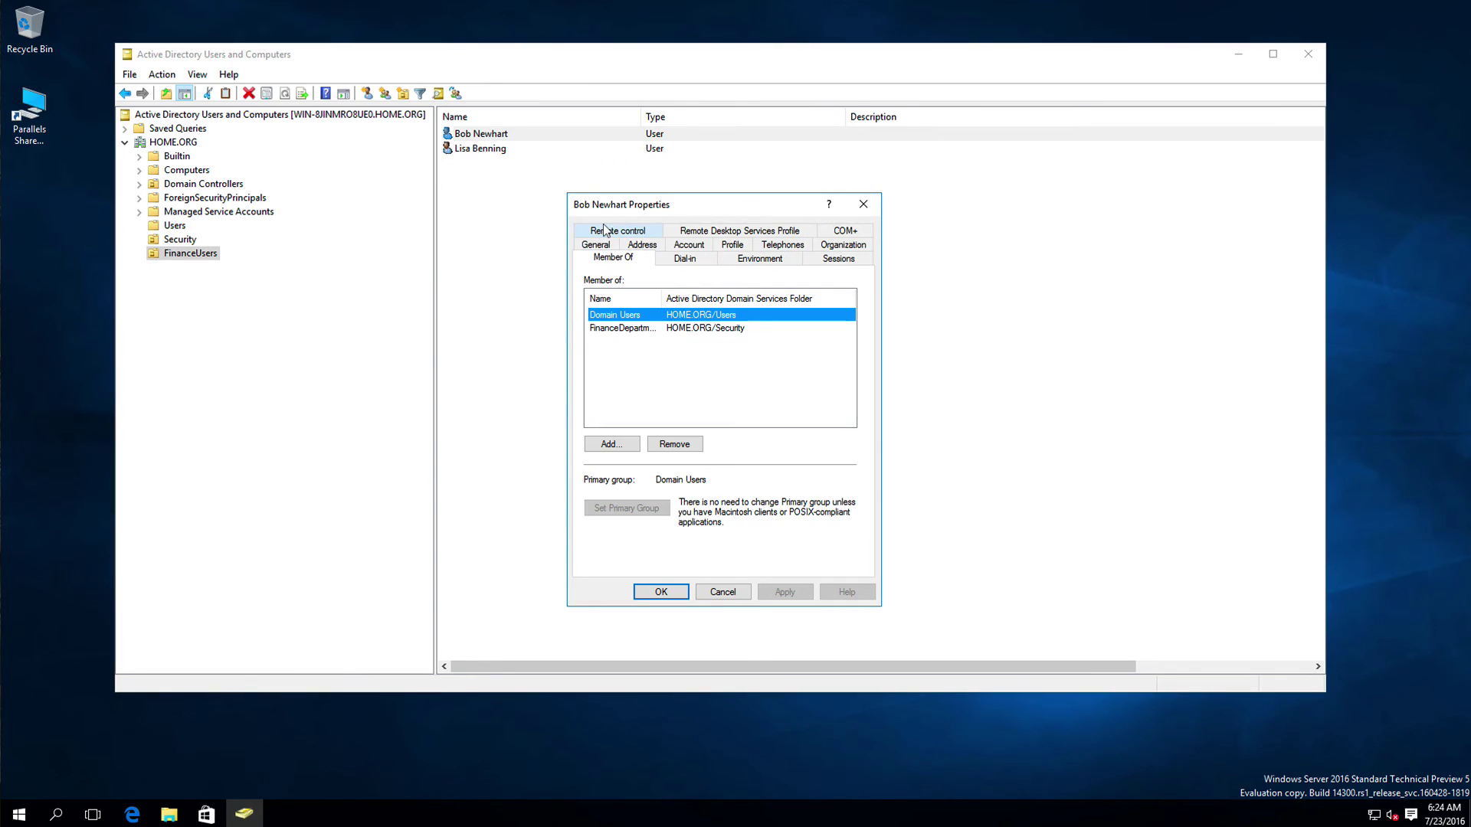
{"action": "left_click_drag", "start_coordinate": [662, 298], "coordinate": [722, 299]}
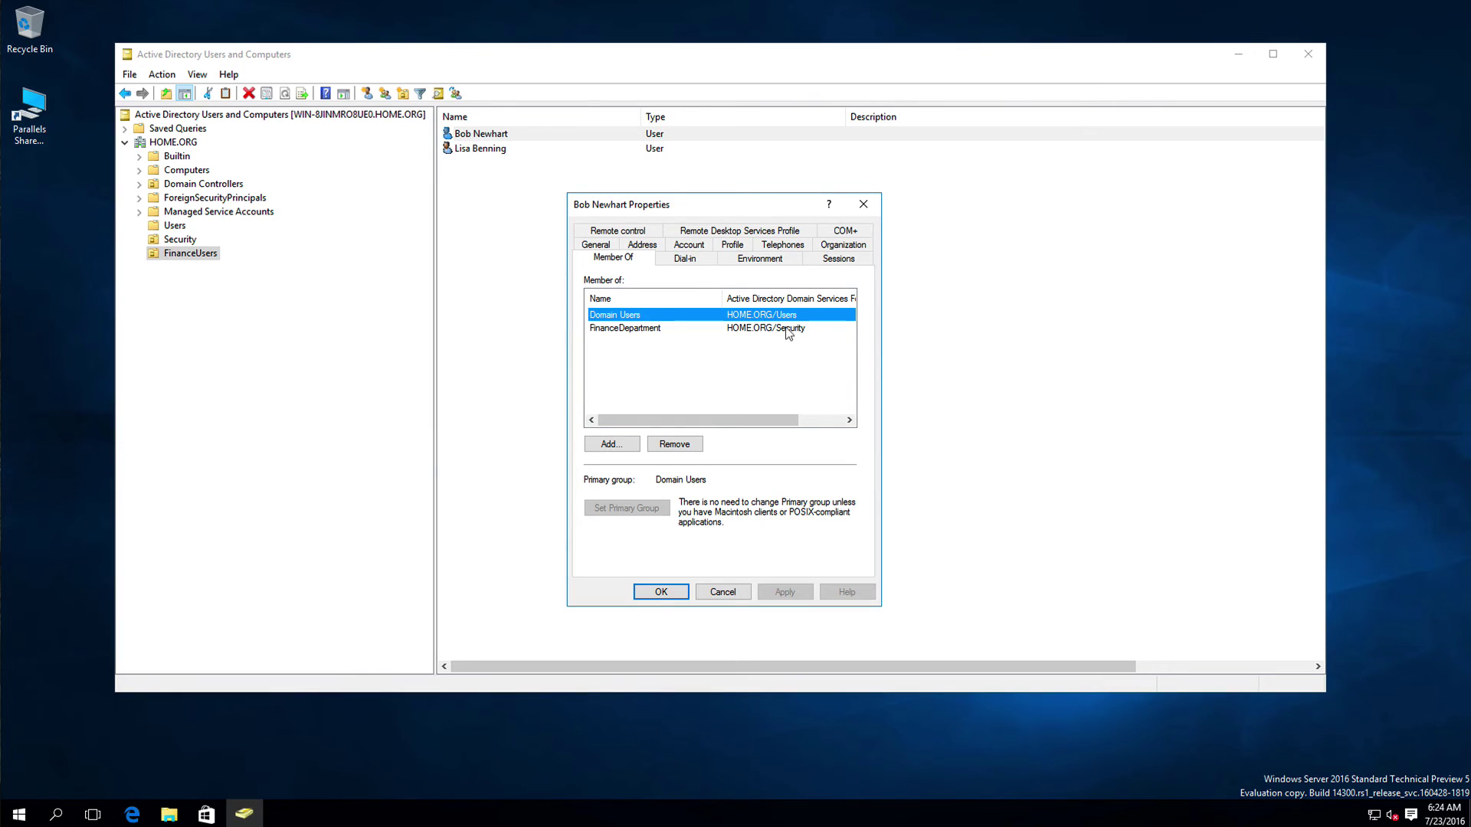
{"action": "left_click", "coordinate": [723, 591]}
Step: Add the newly created user to the FinanceDepartment group via its Member Of tab
{"action": "left_click", "coordinate": [488, 147]}
{"action": "right_click", "coordinate": [491, 149]}
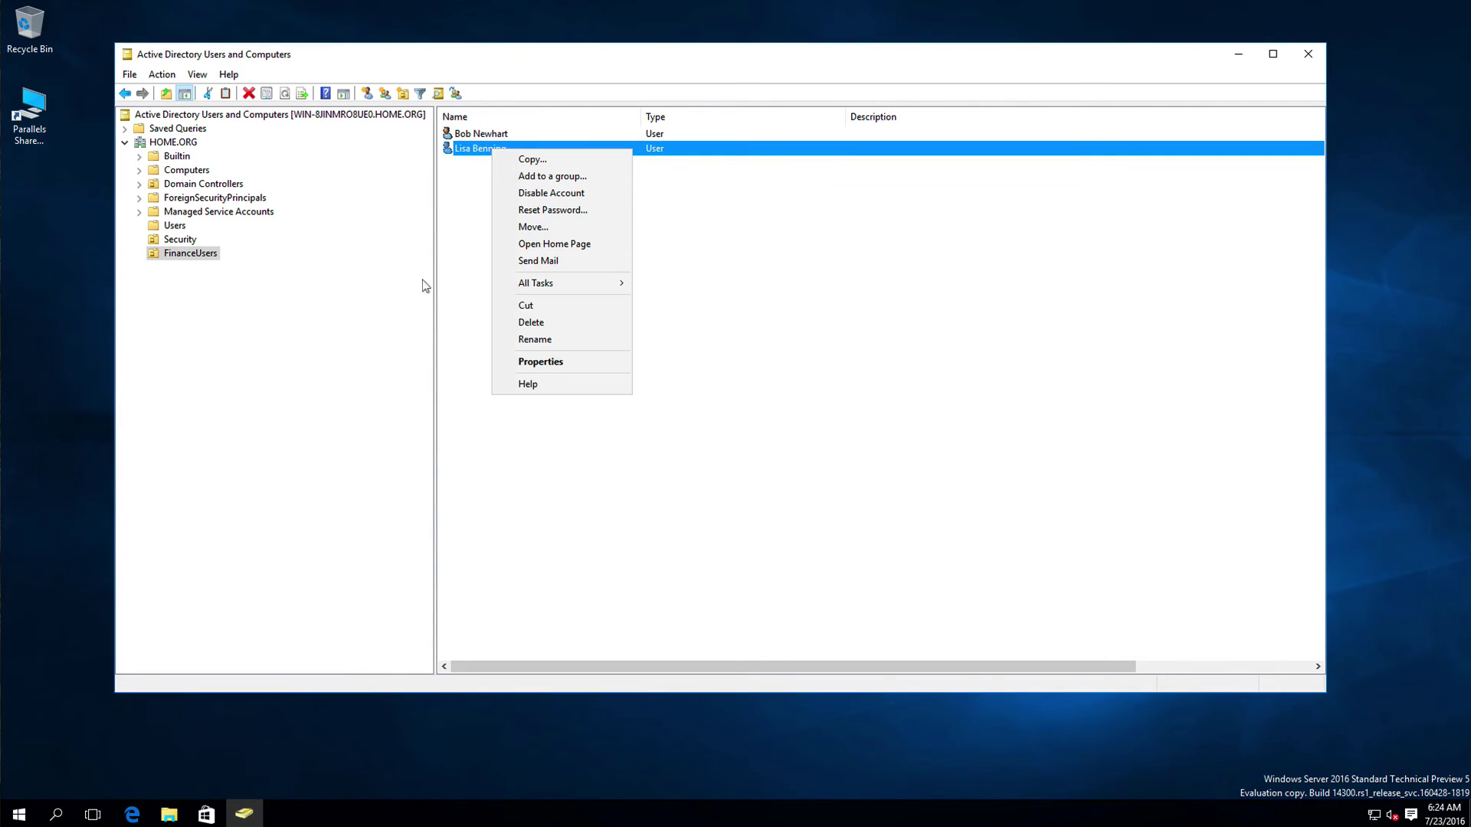
{"action": "left_click", "coordinate": [519, 360]}
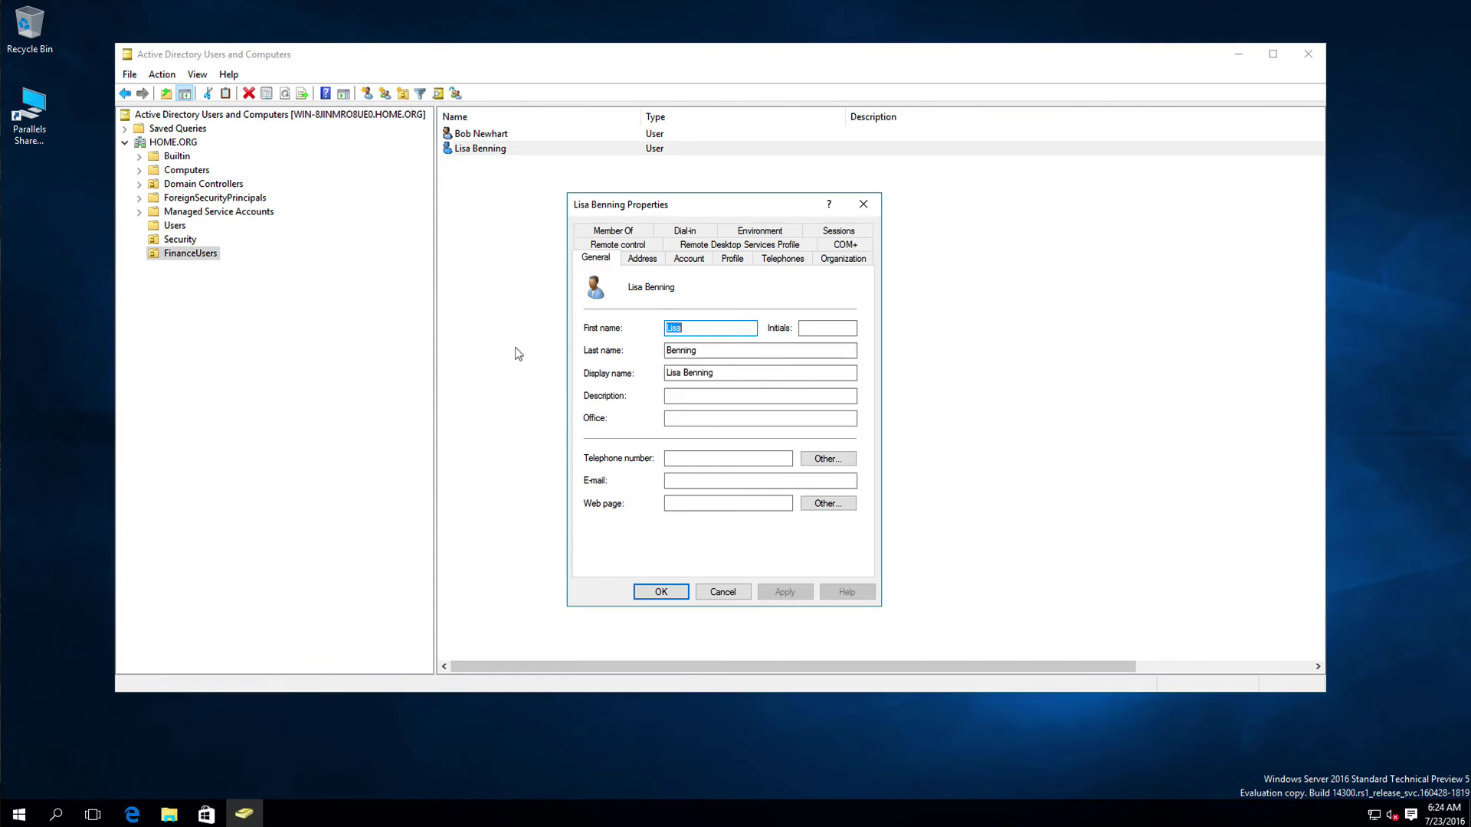
{"action": "left_click", "coordinate": [615, 231]}
{"action": "left_click", "coordinate": [608, 444]}
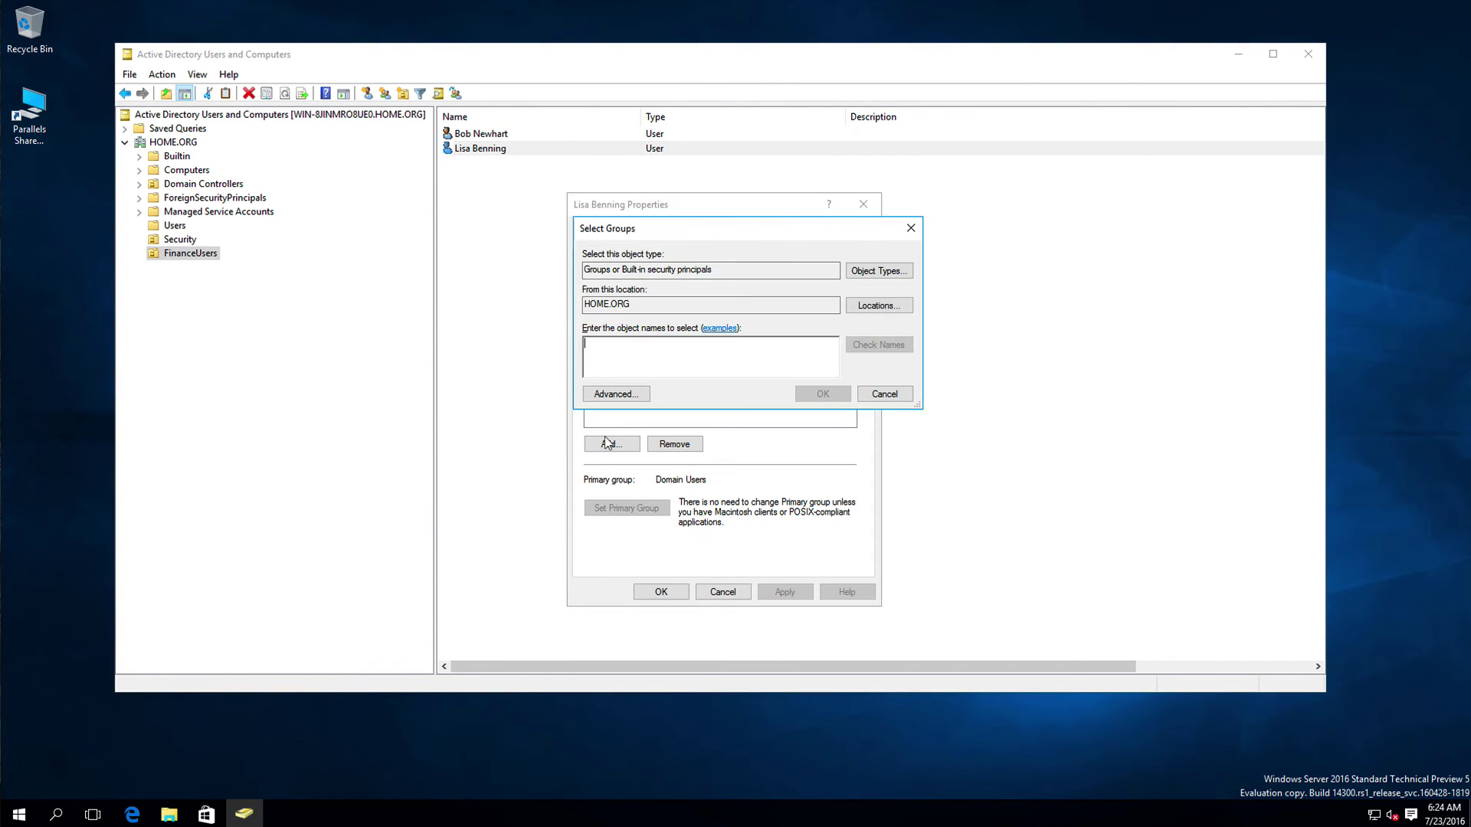
{"action": "type", "text": "Finance"}
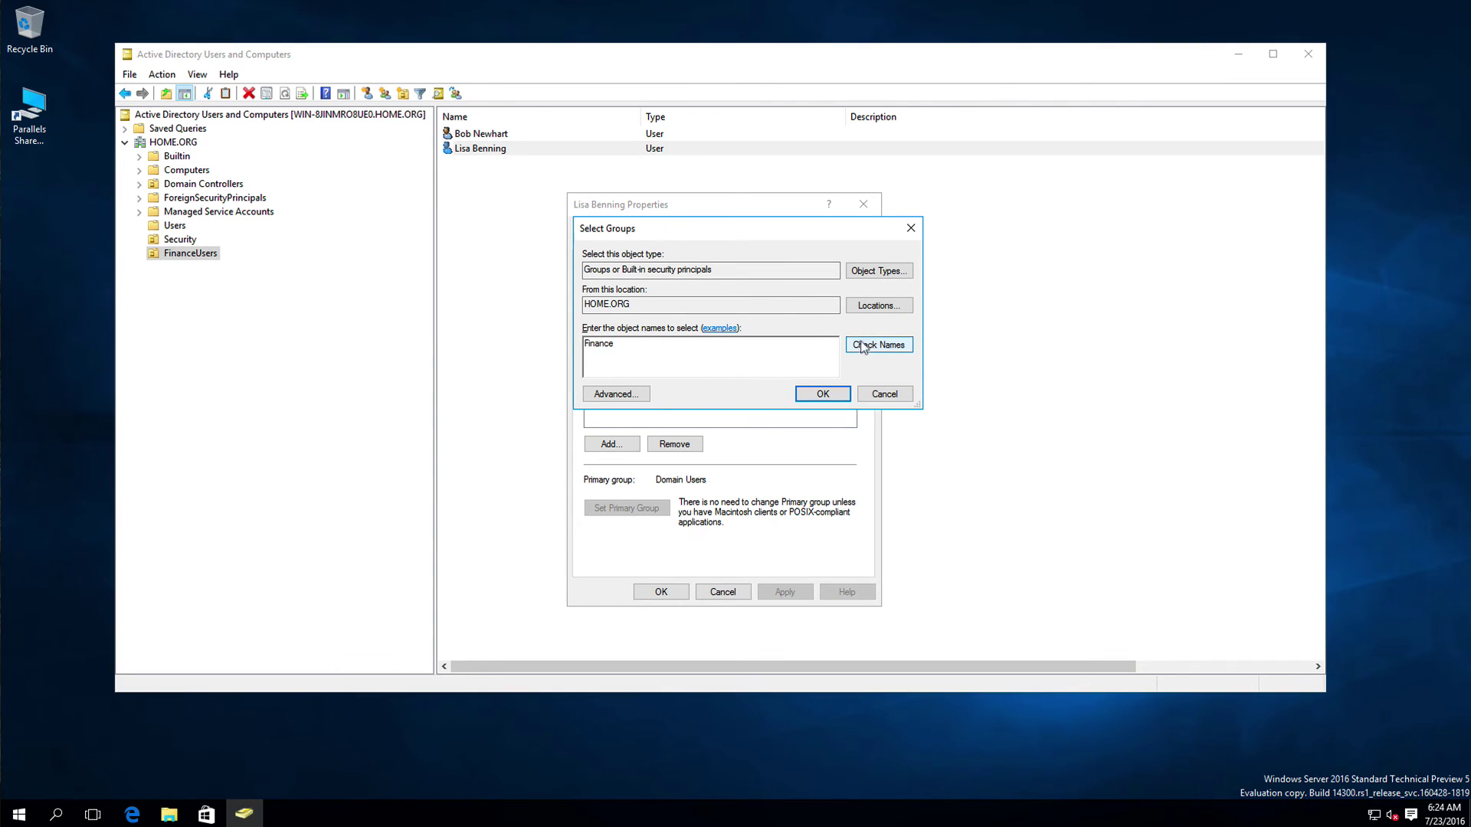
{"action": "type", "text": "Department"}
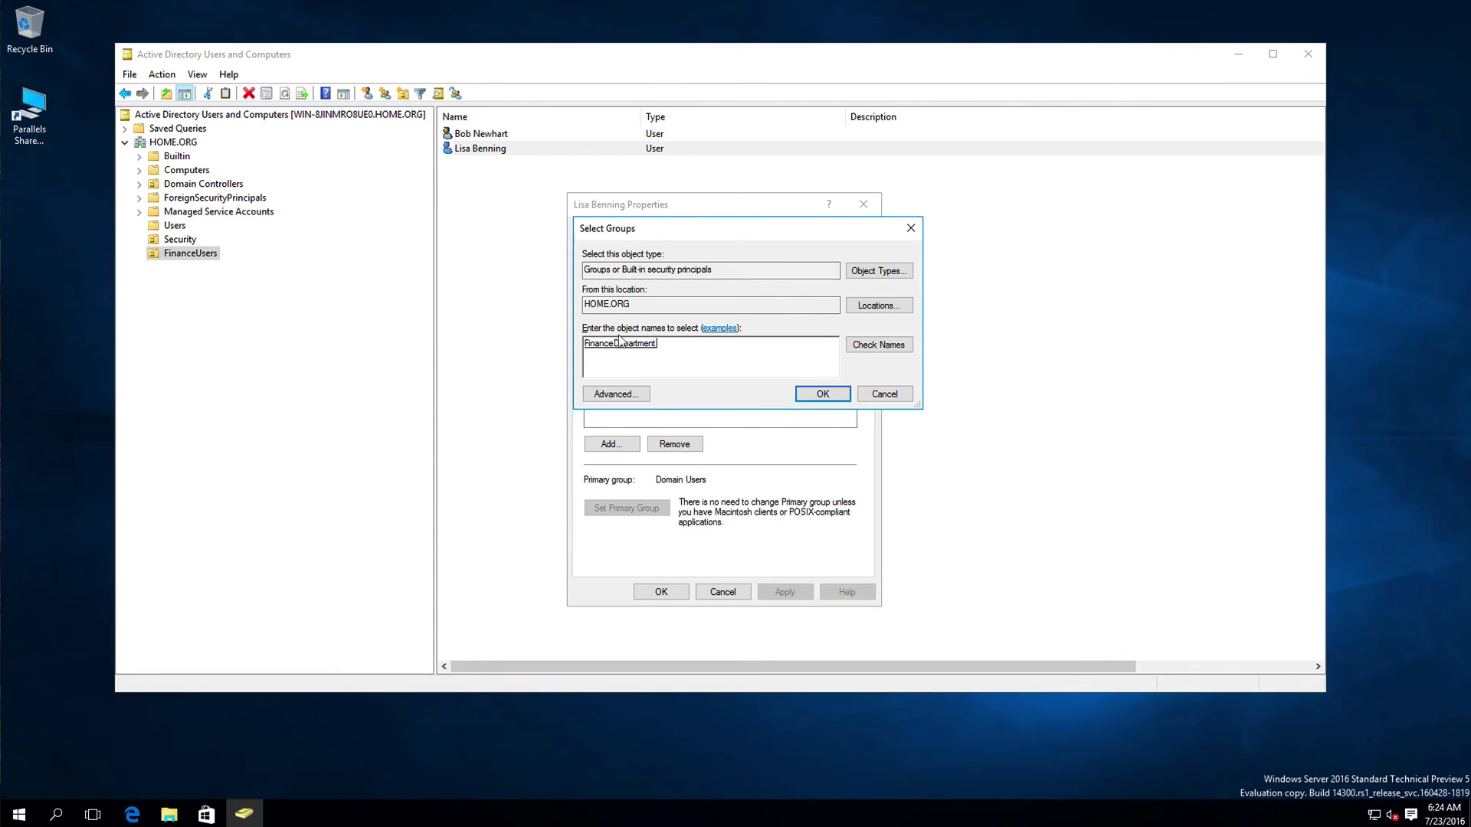
{"action": "left_click", "coordinate": [811, 392]}
{"action": "left_click", "coordinate": [818, 392]}
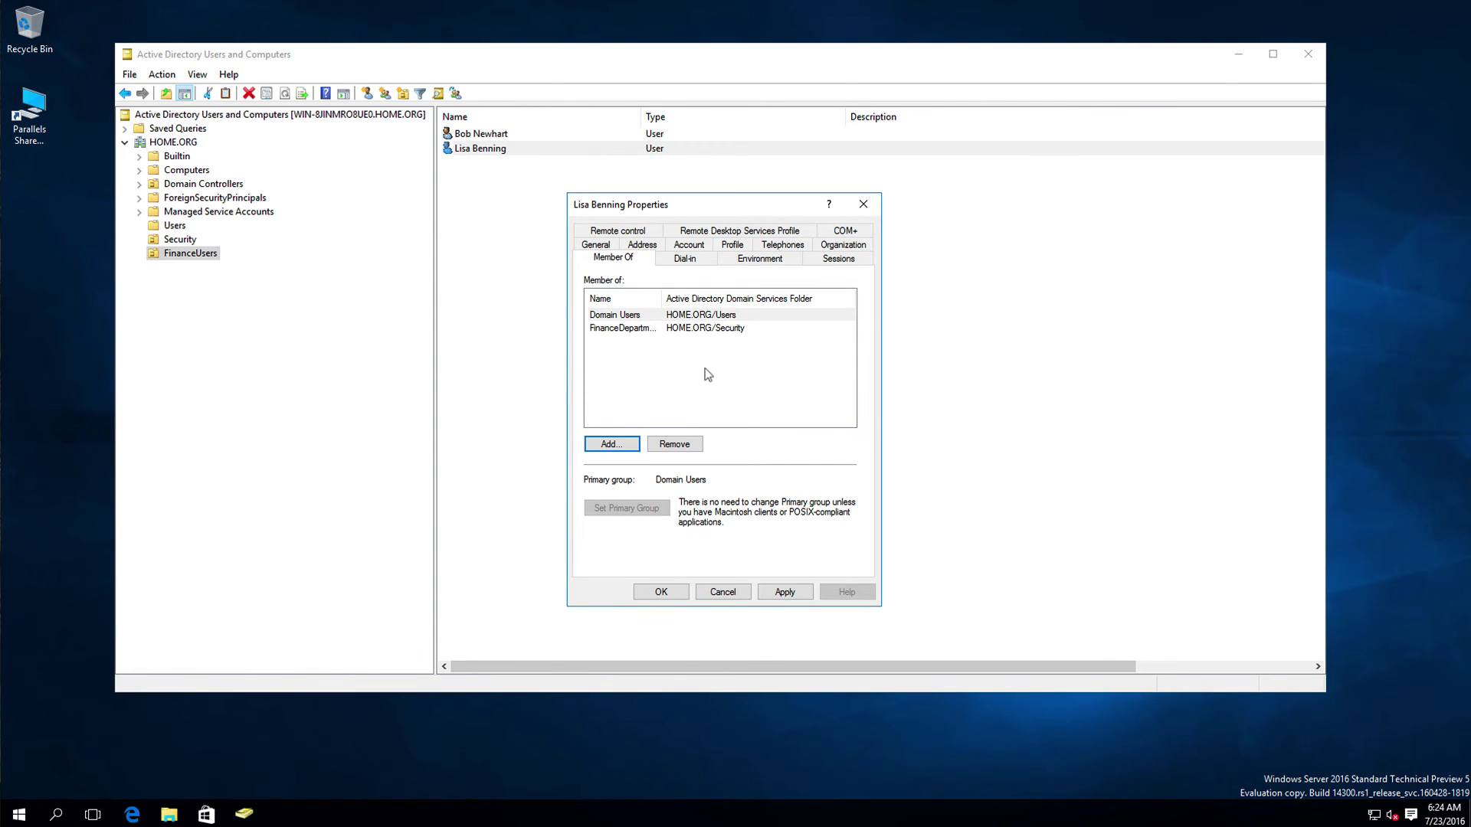
{"action": "left_click", "coordinate": [777, 590]}
{"action": "left_click", "coordinate": [663, 590]}
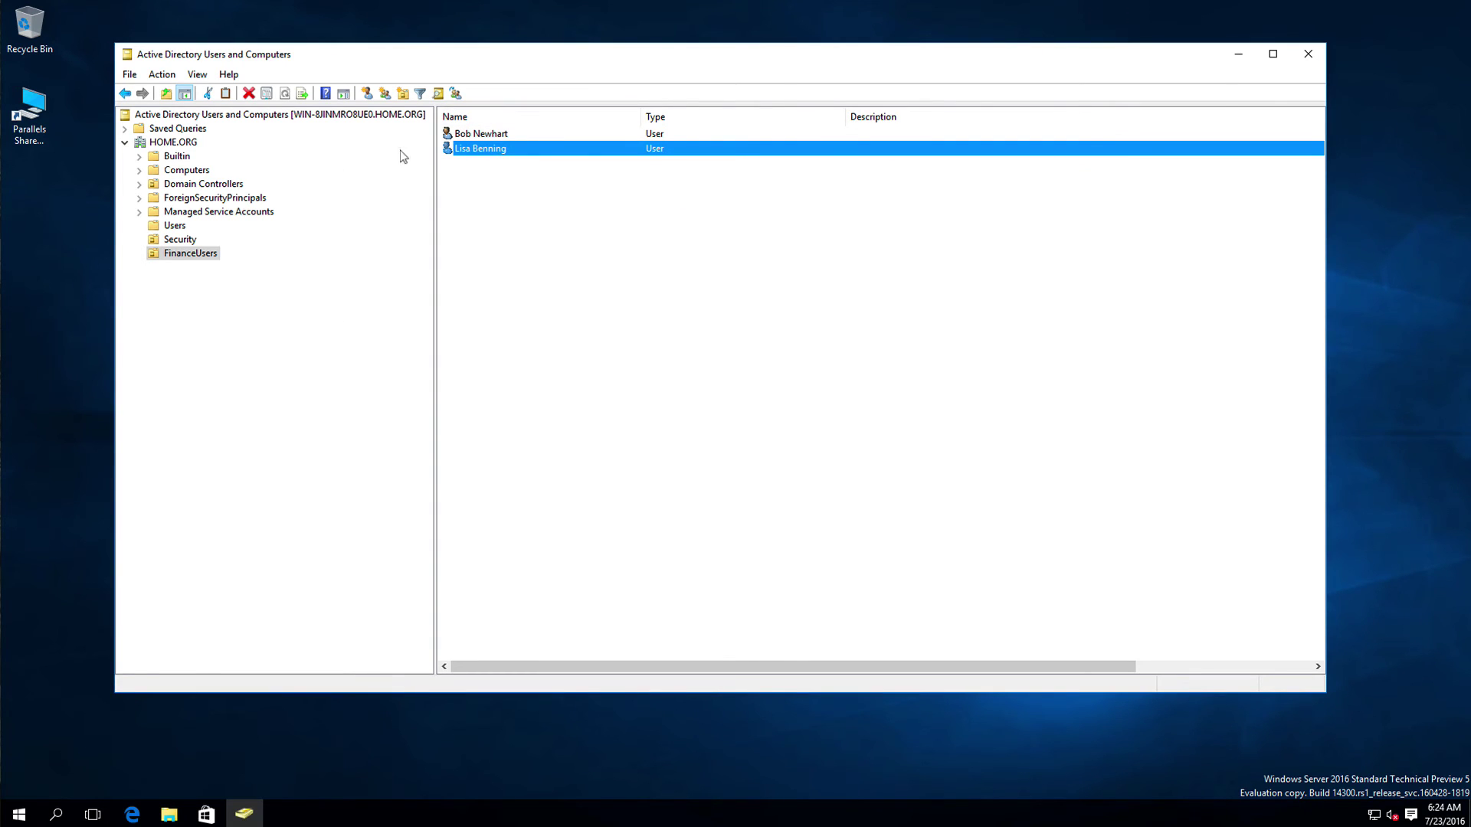
Step: Review FinanceDepartment's Members tab in the Security OU, widening the Name column to read both users
{"action": "left_click", "coordinate": [181, 240]}
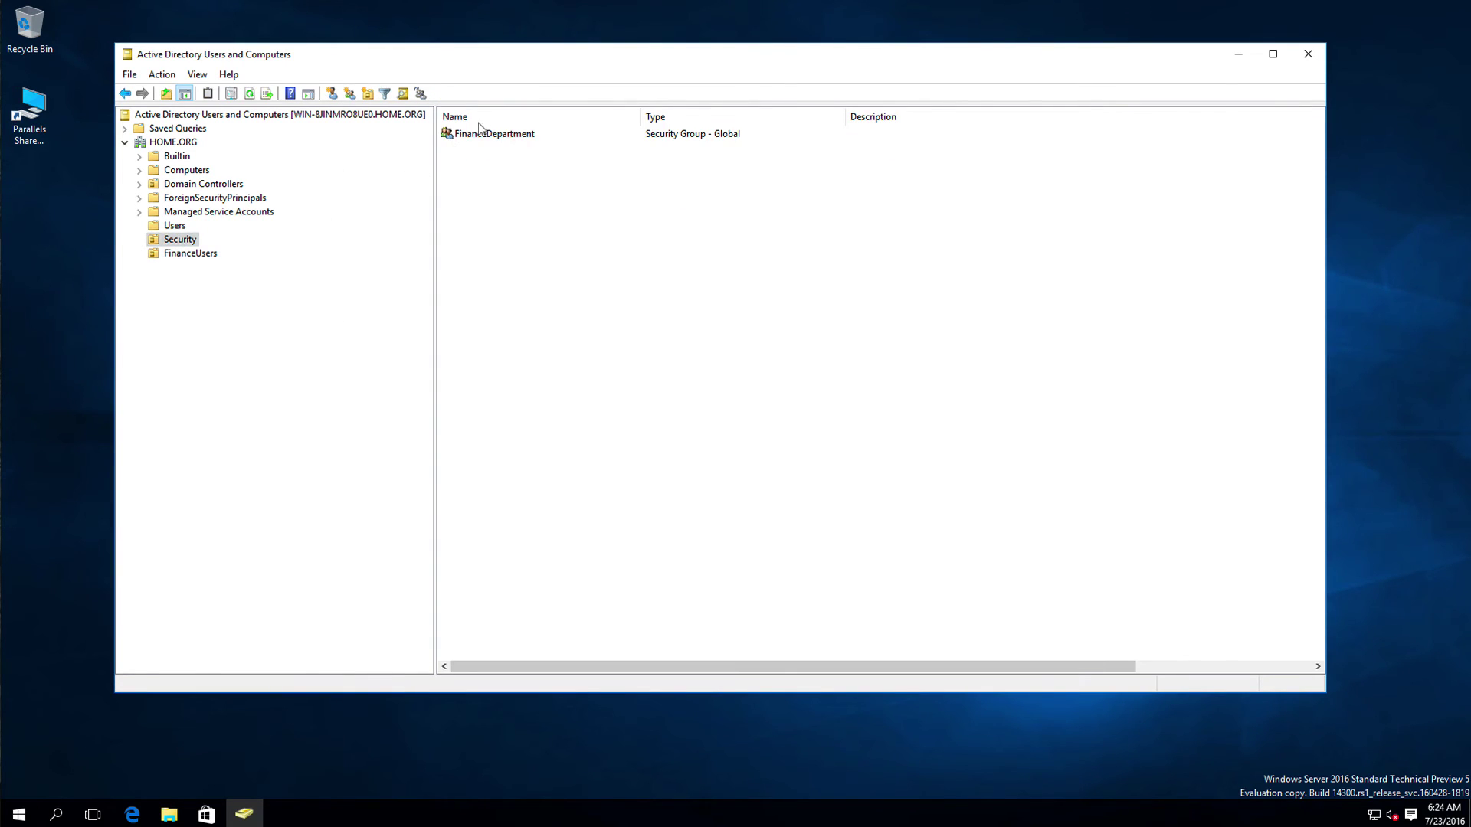
{"action": "right_click", "coordinate": [483, 134]}
{"action": "left_click", "coordinate": [502, 276]}
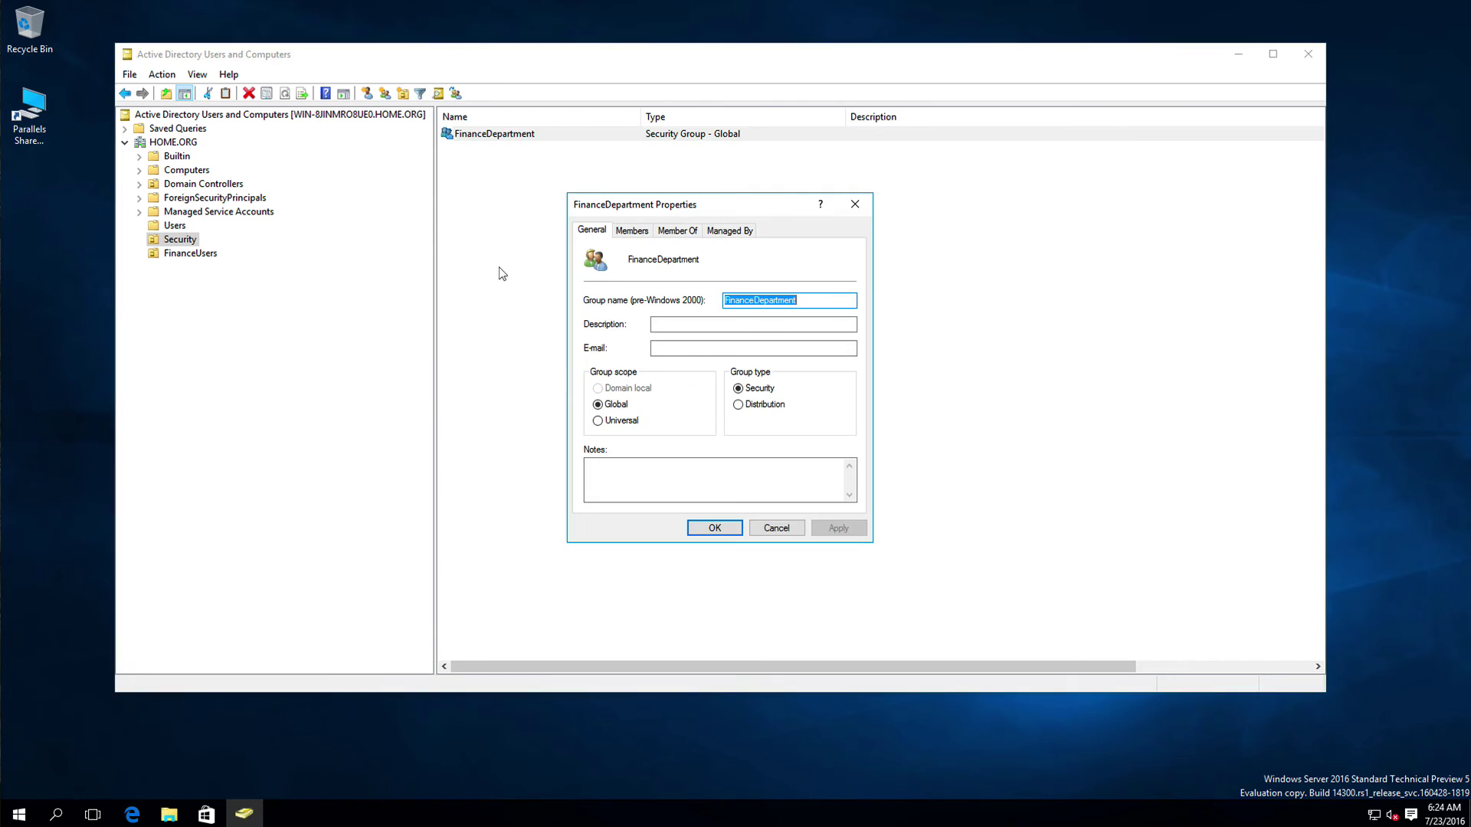
{"action": "left_click", "coordinate": [627, 229]}
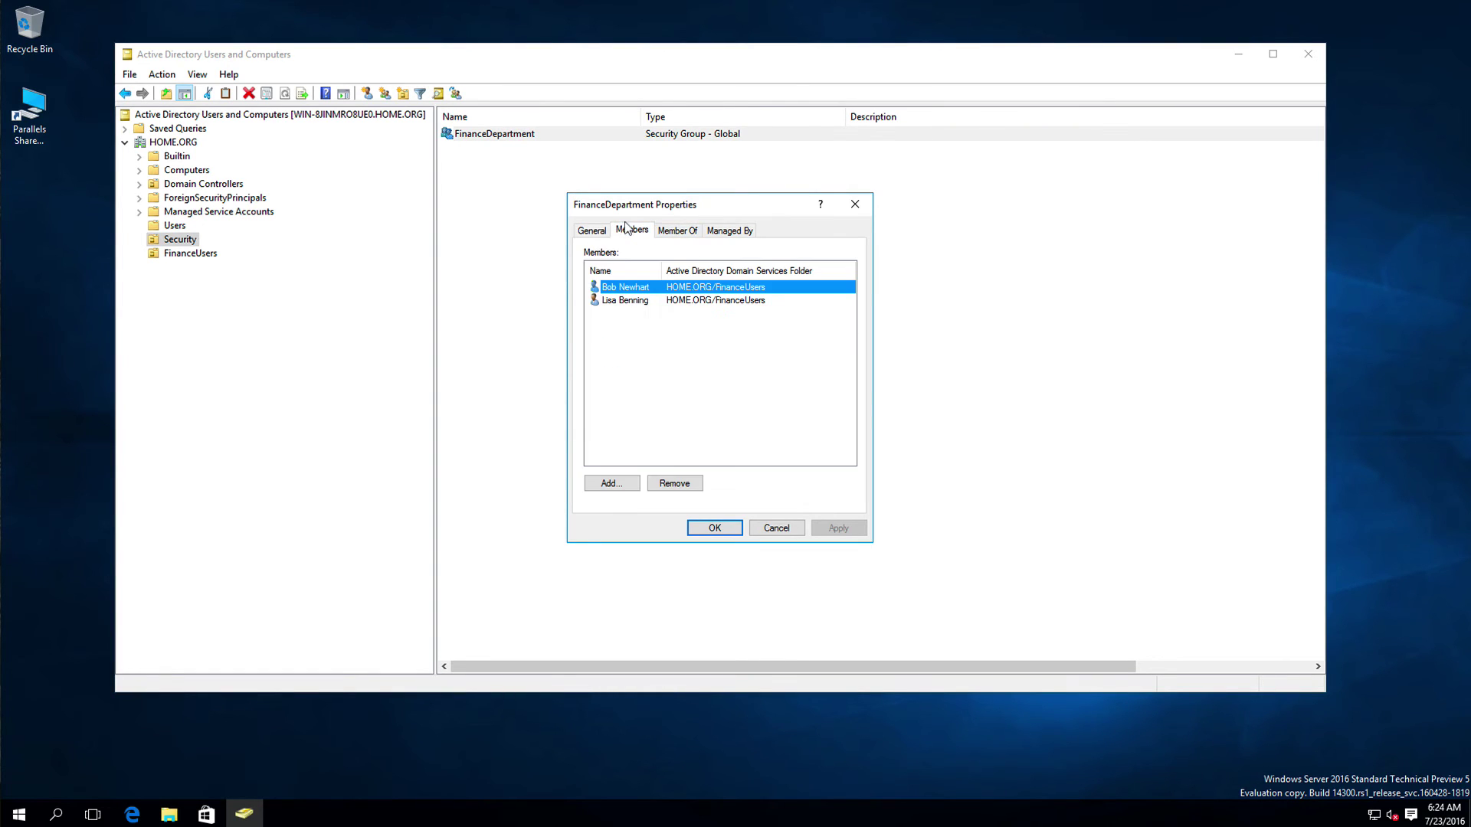
{"action": "left_click_drag", "start_coordinate": [662, 270], "coordinate": [692, 271]}
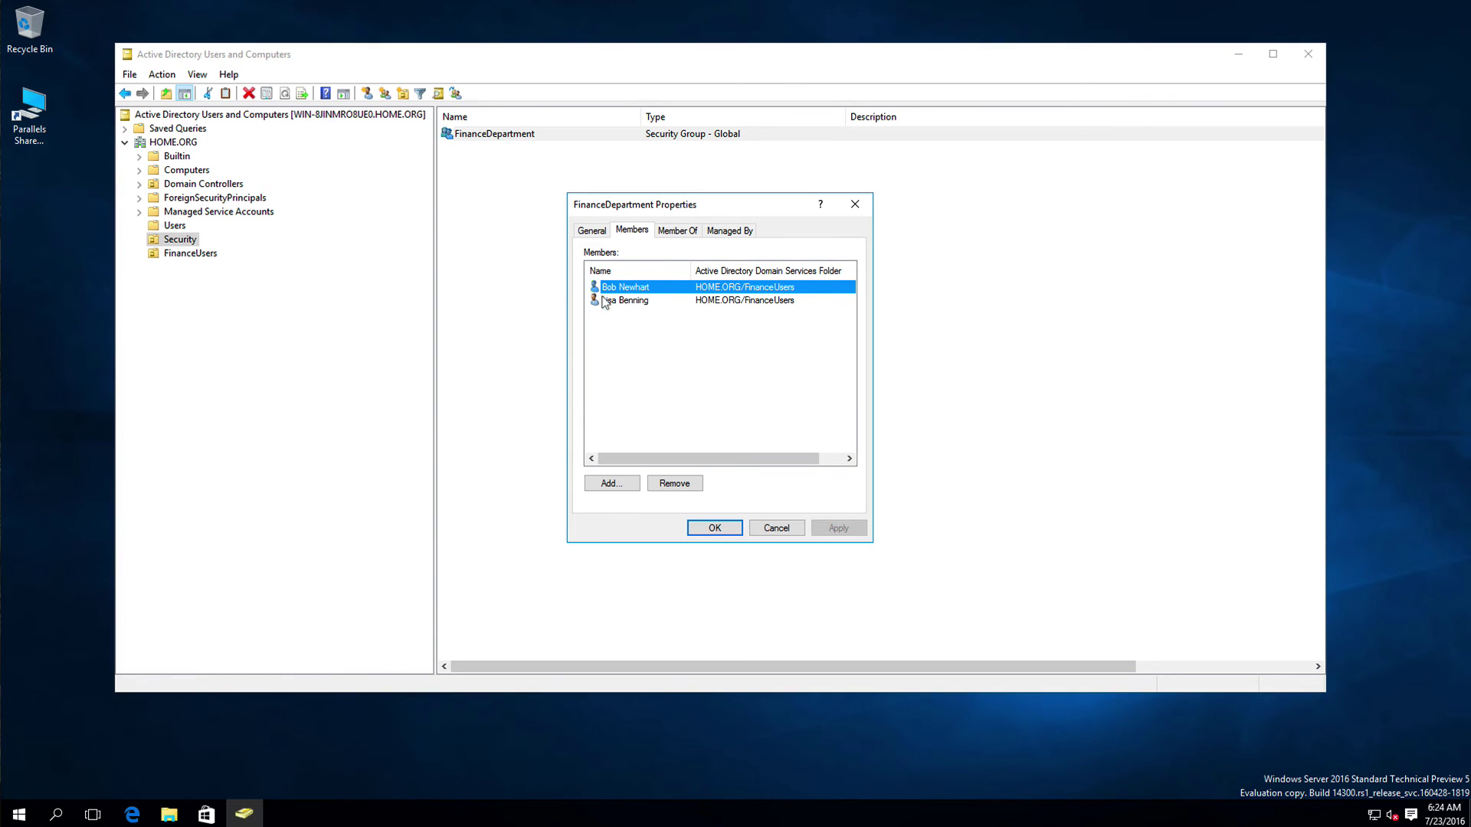
{"action": "left_click", "coordinate": [711, 525]}
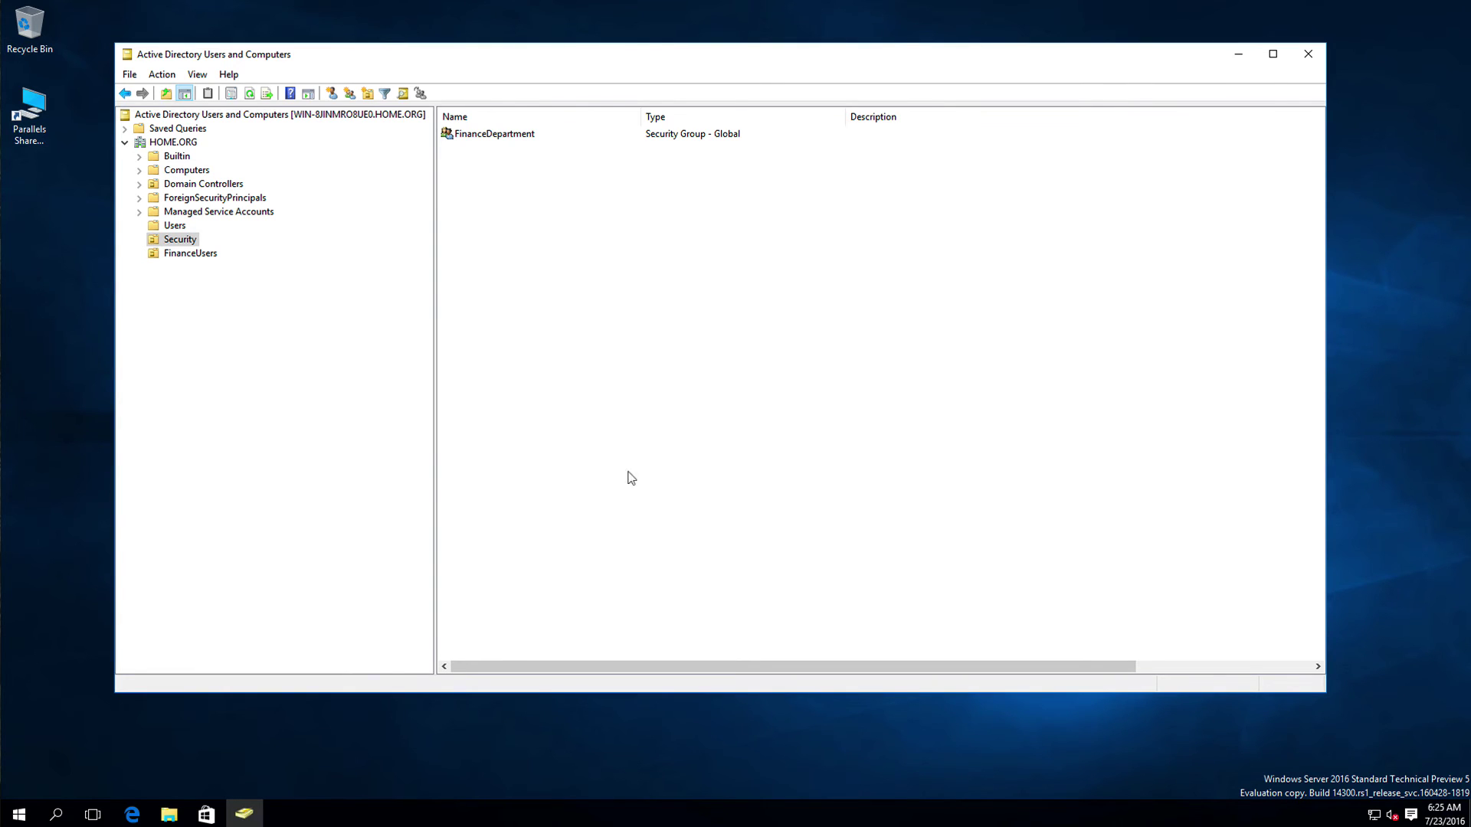
Step: Open File Explorer on Local Disk (C:) and create a folder named HDrivers
{"action": "left_click", "coordinate": [168, 813]}
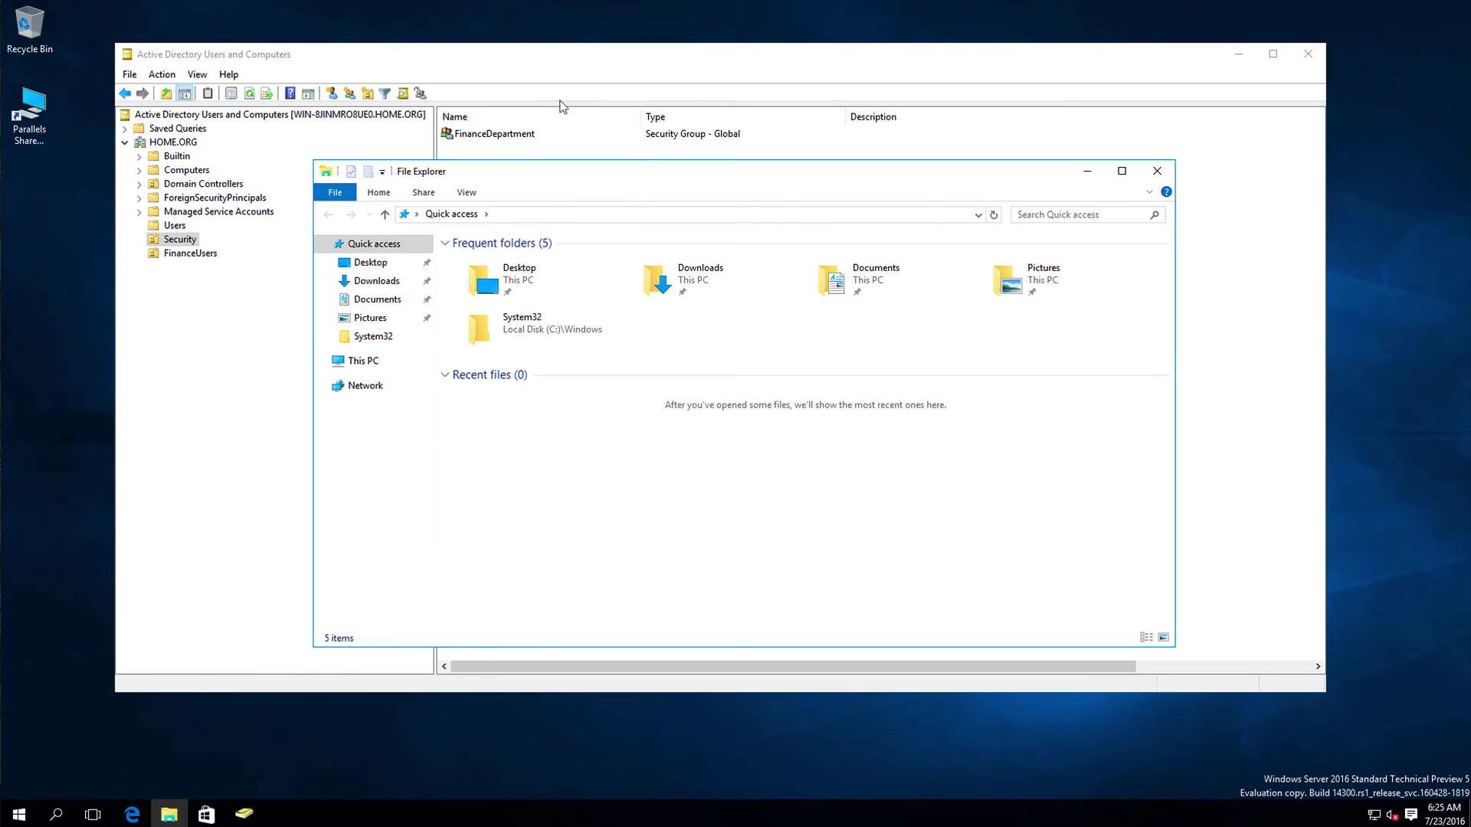
{"action": "left_click_drag", "start_coordinate": [627, 163], "coordinate": [584, 72]}
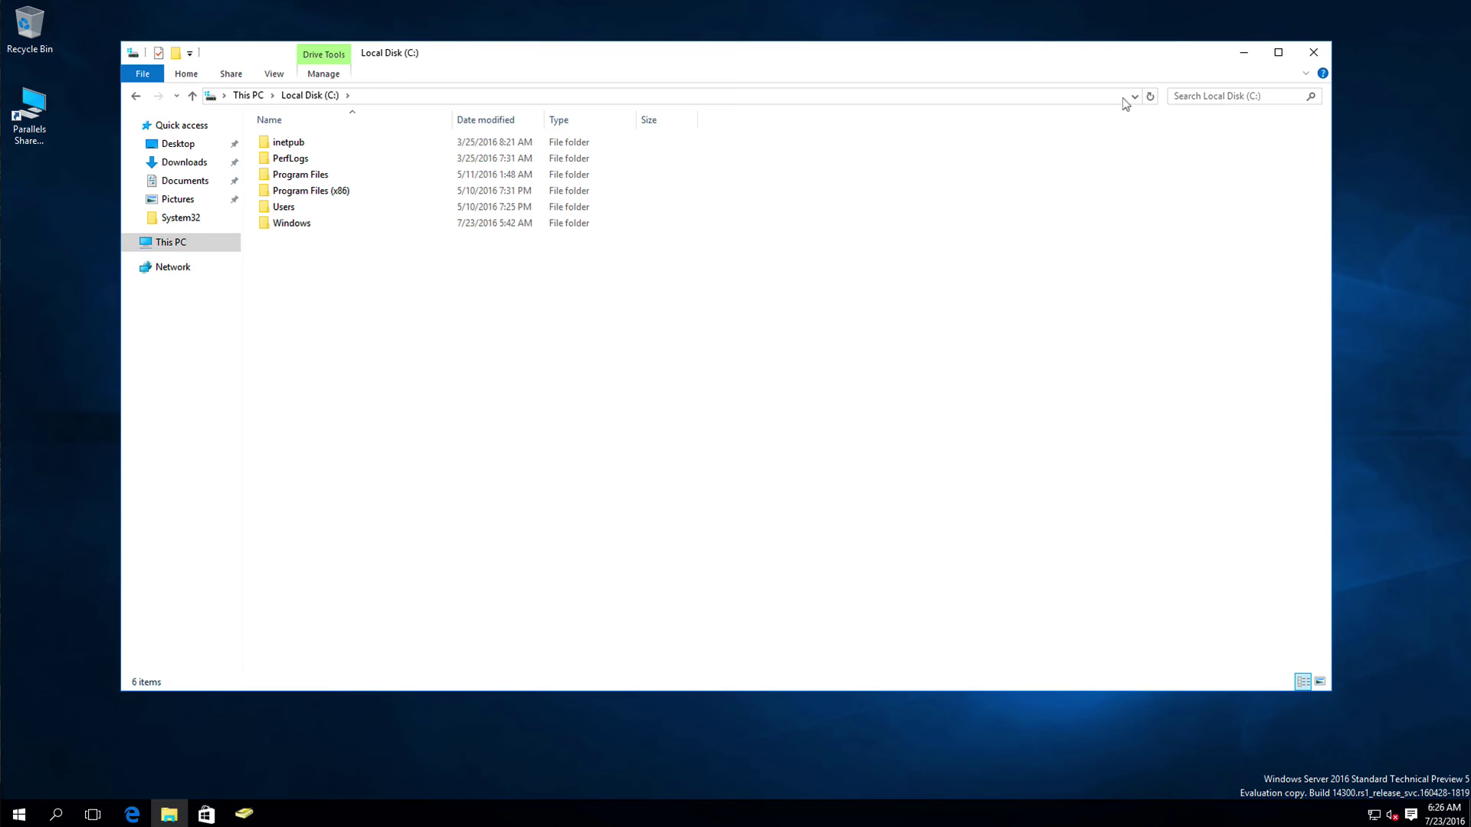
{"action": "right_click", "coordinate": [443, 316]}
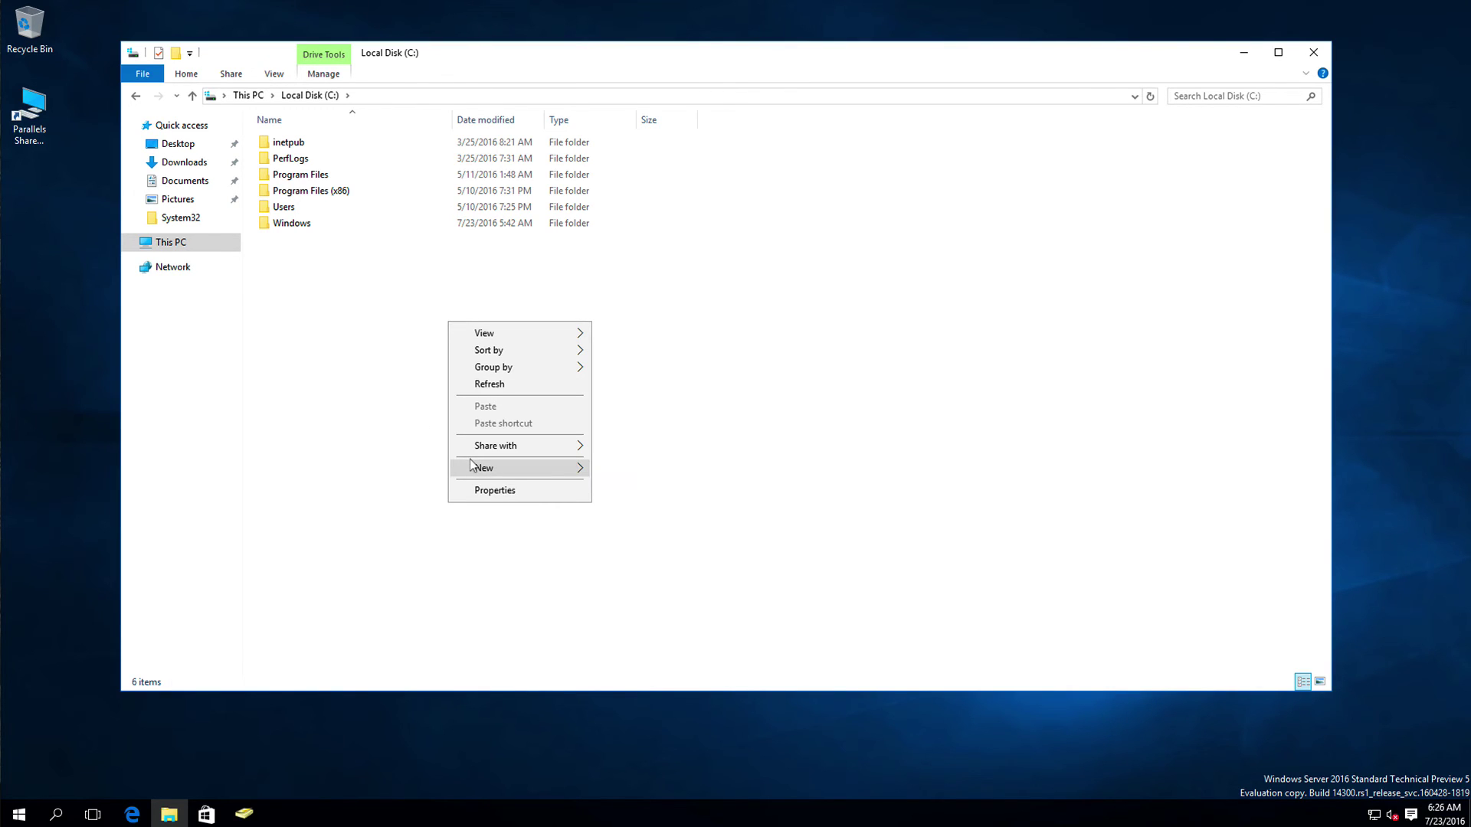
{"action": "mouse_move", "coordinate": [472, 467]}
{"action": "left_click", "coordinate": [630, 461]}
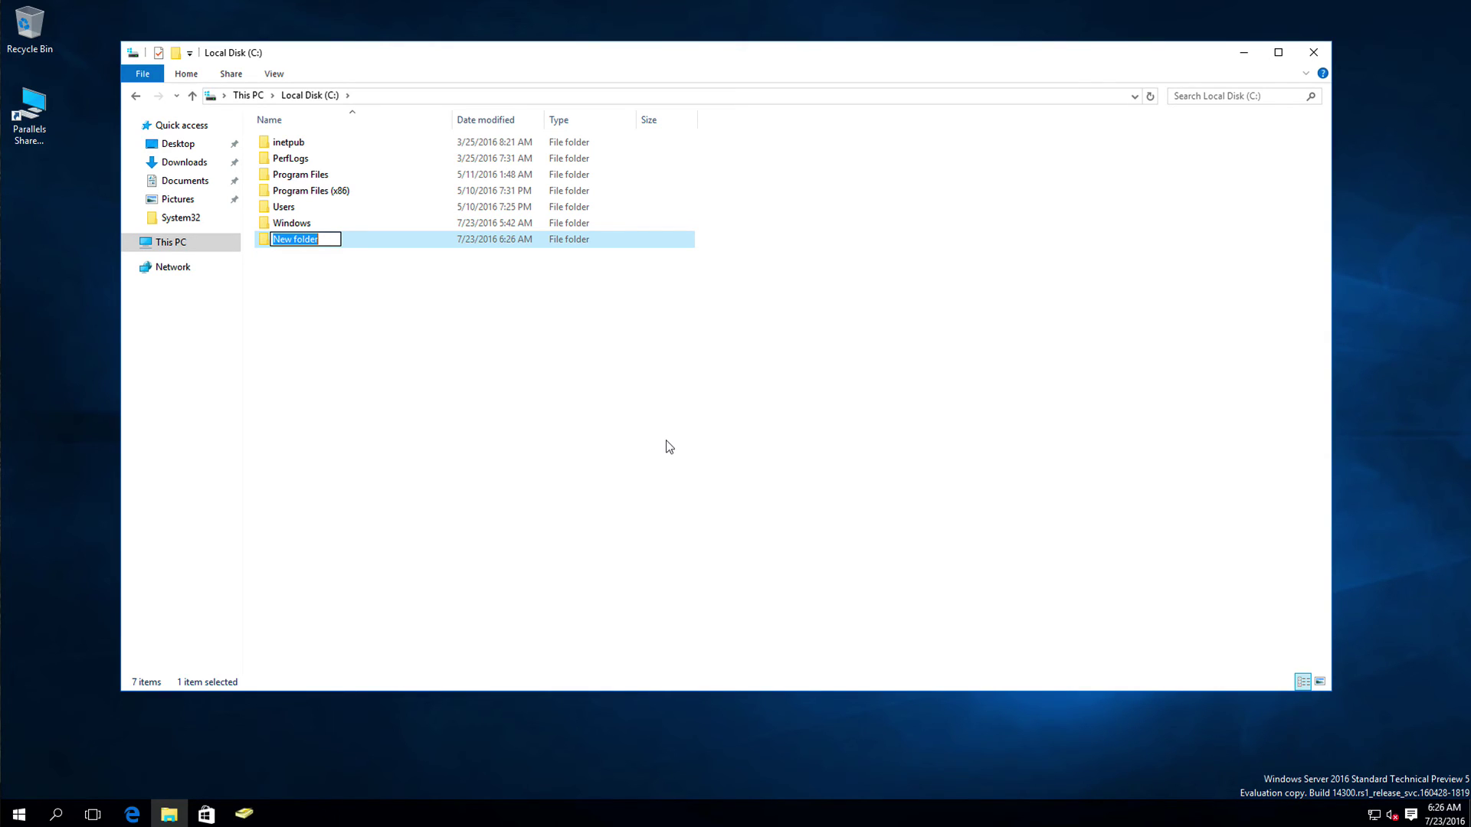
{"action": "type", "text": "HDrivers"}
{"action": "key", "text": "Return"}
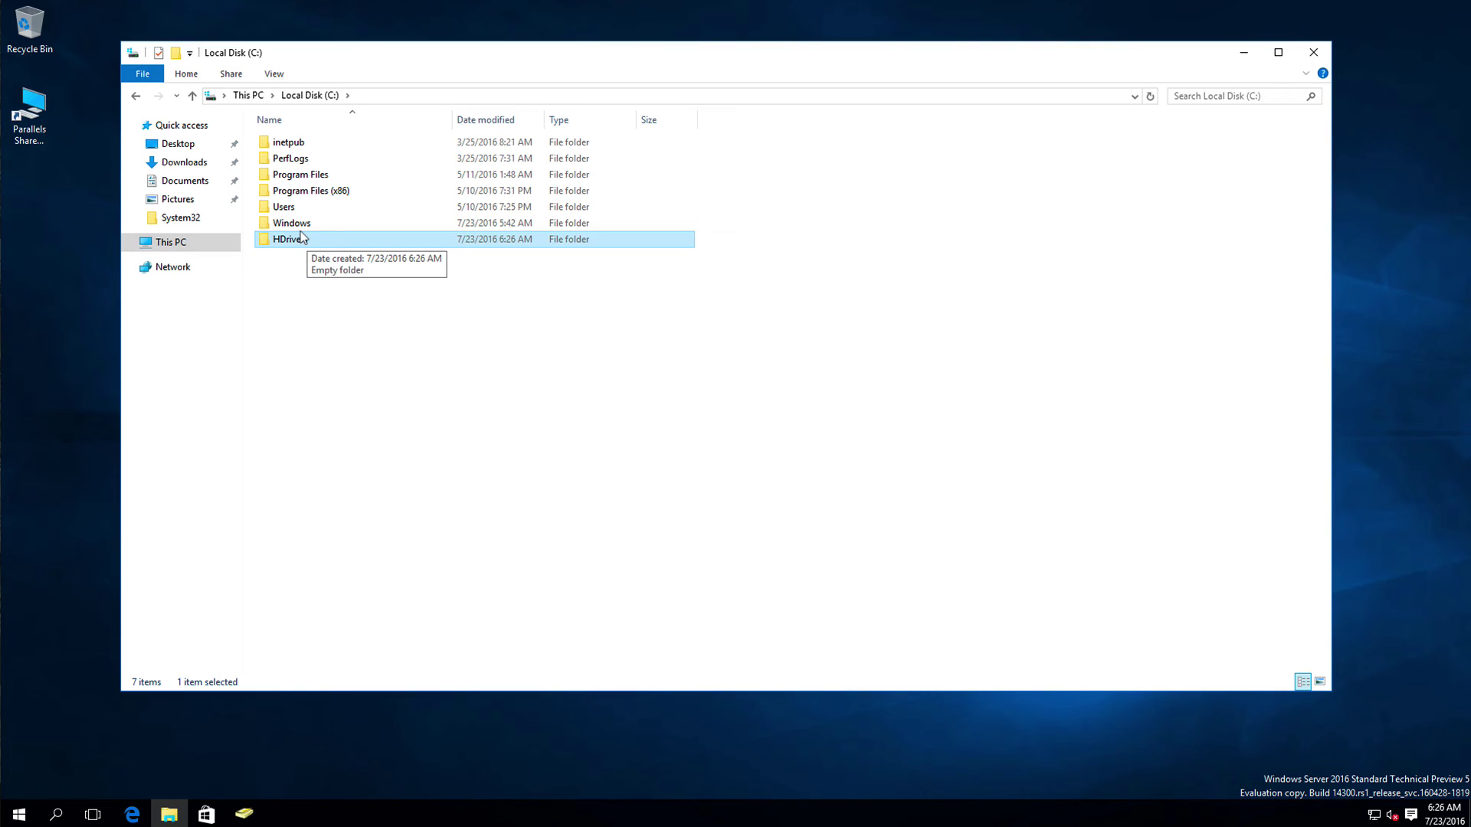
Step: Delete the HDrivers folder and create another new folder on Local Disk (C:)
{"action": "right_click", "coordinate": [301, 234]}
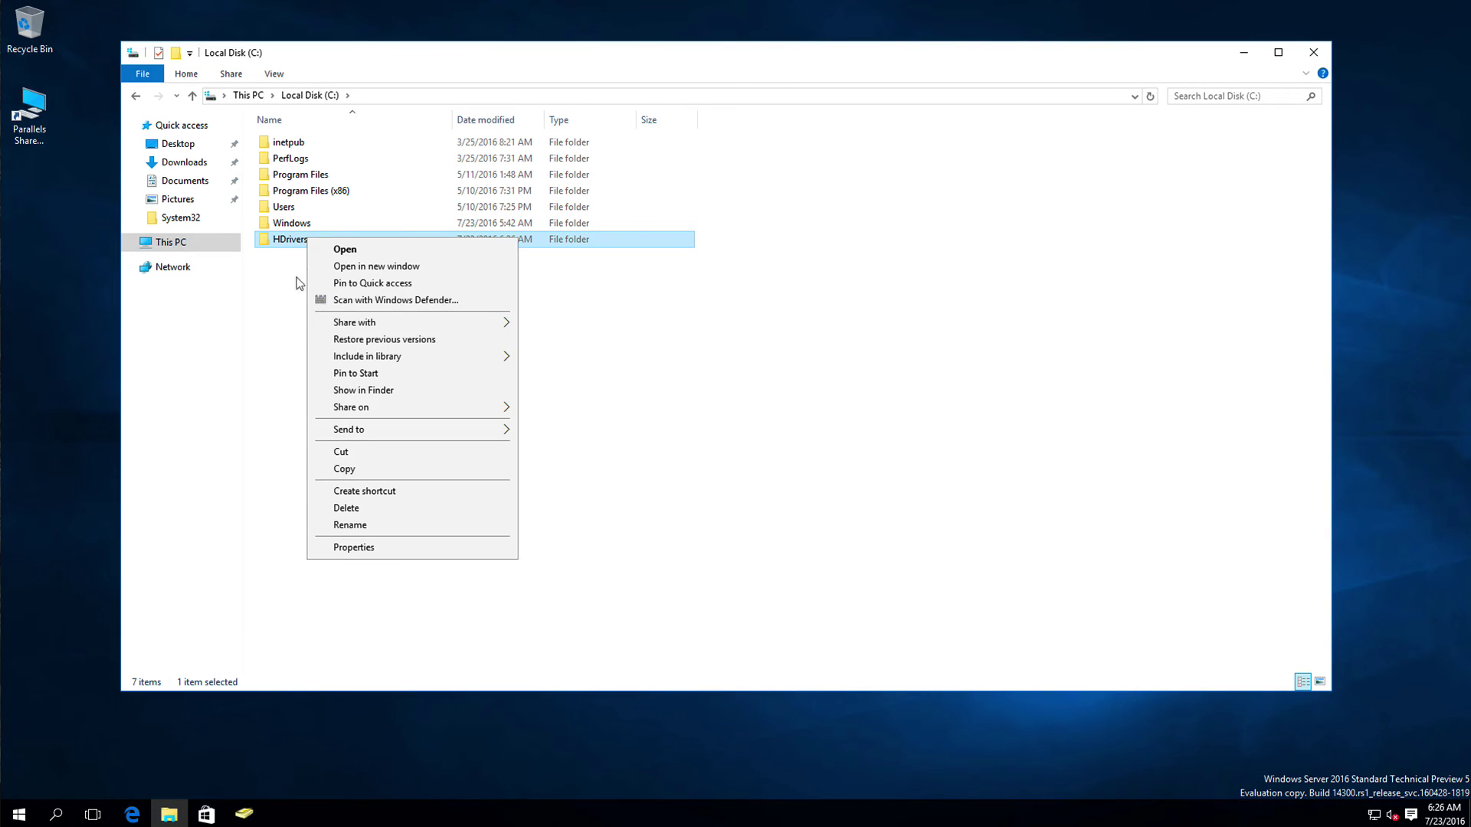
{"action": "left_click", "coordinate": [322, 505]}
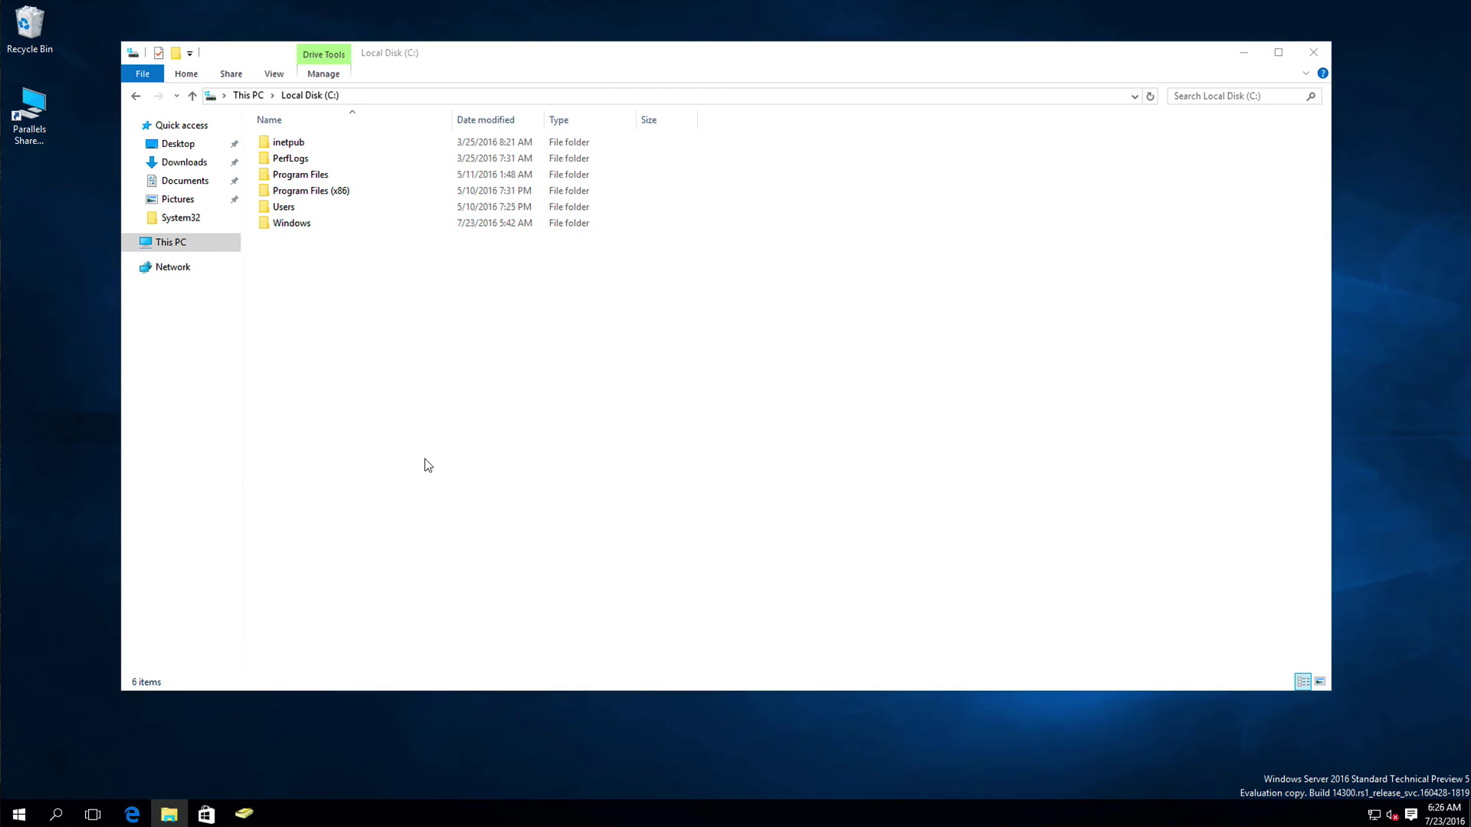
{"action": "right_click", "coordinate": [333, 325]}
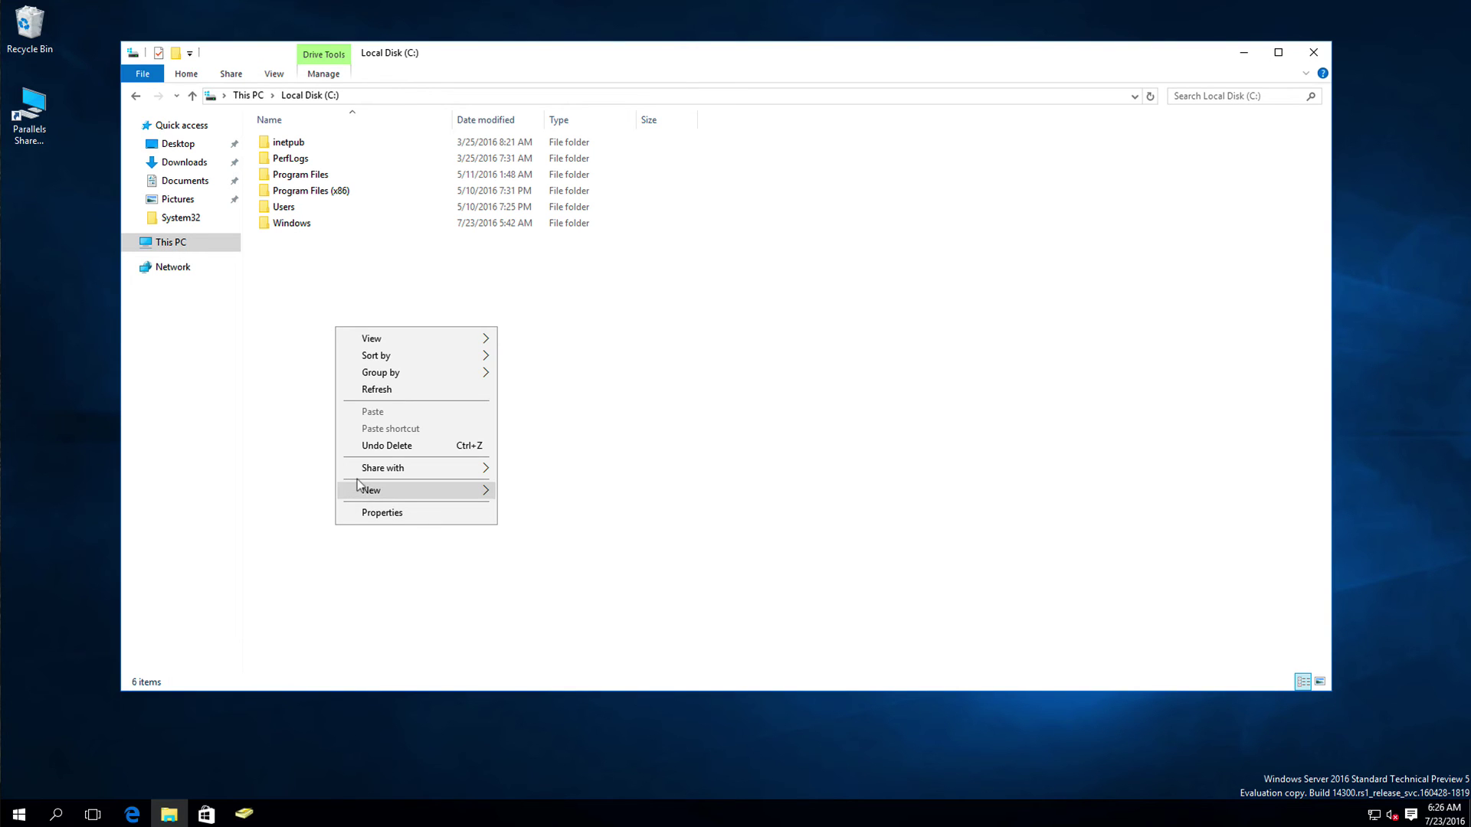
{"action": "mouse_move", "coordinate": [453, 490]}
{"action": "left_click", "coordinate": [510, 490]}
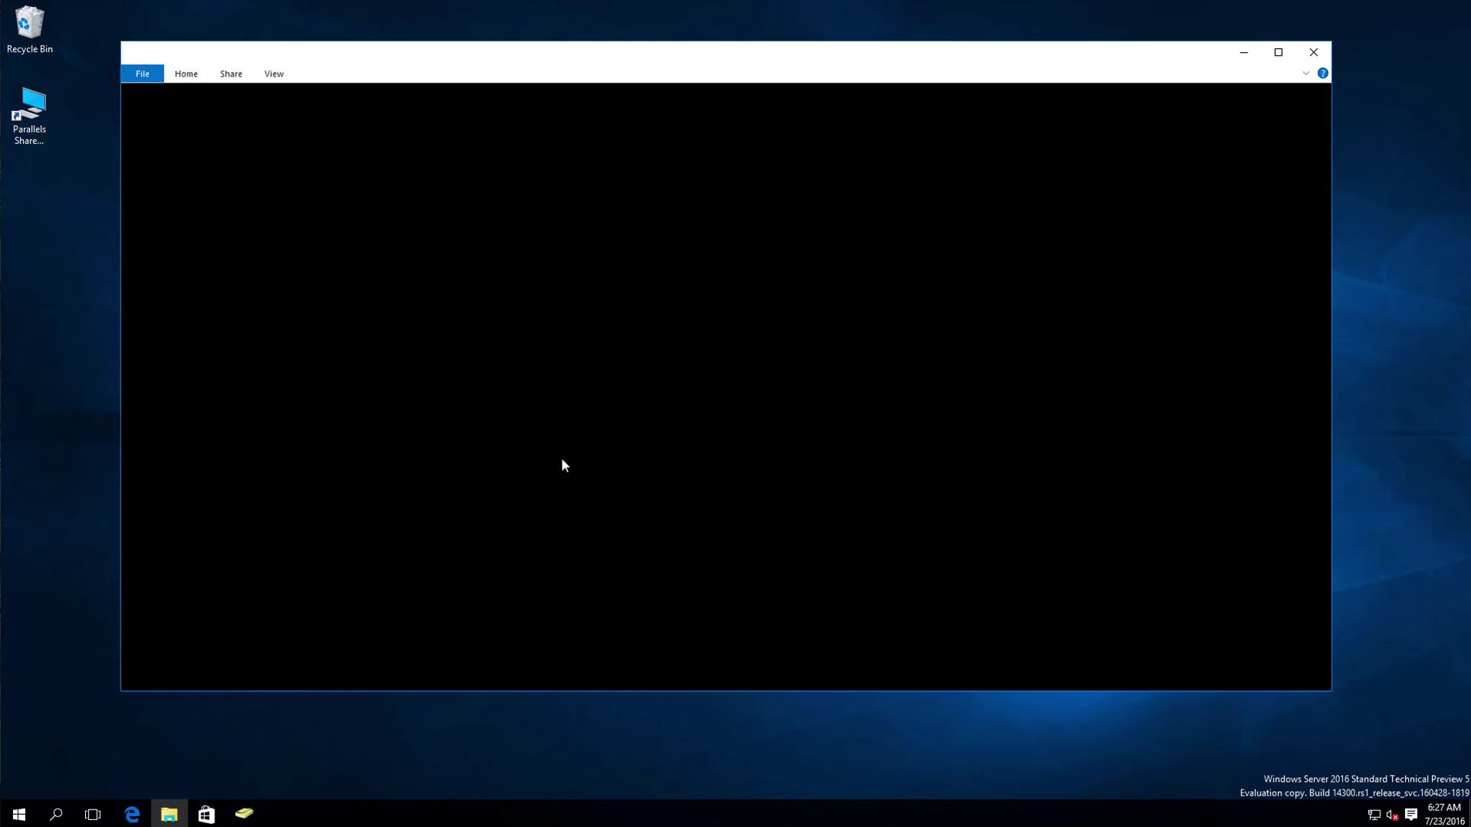
{"action": "type", "text": "HDrivers"}
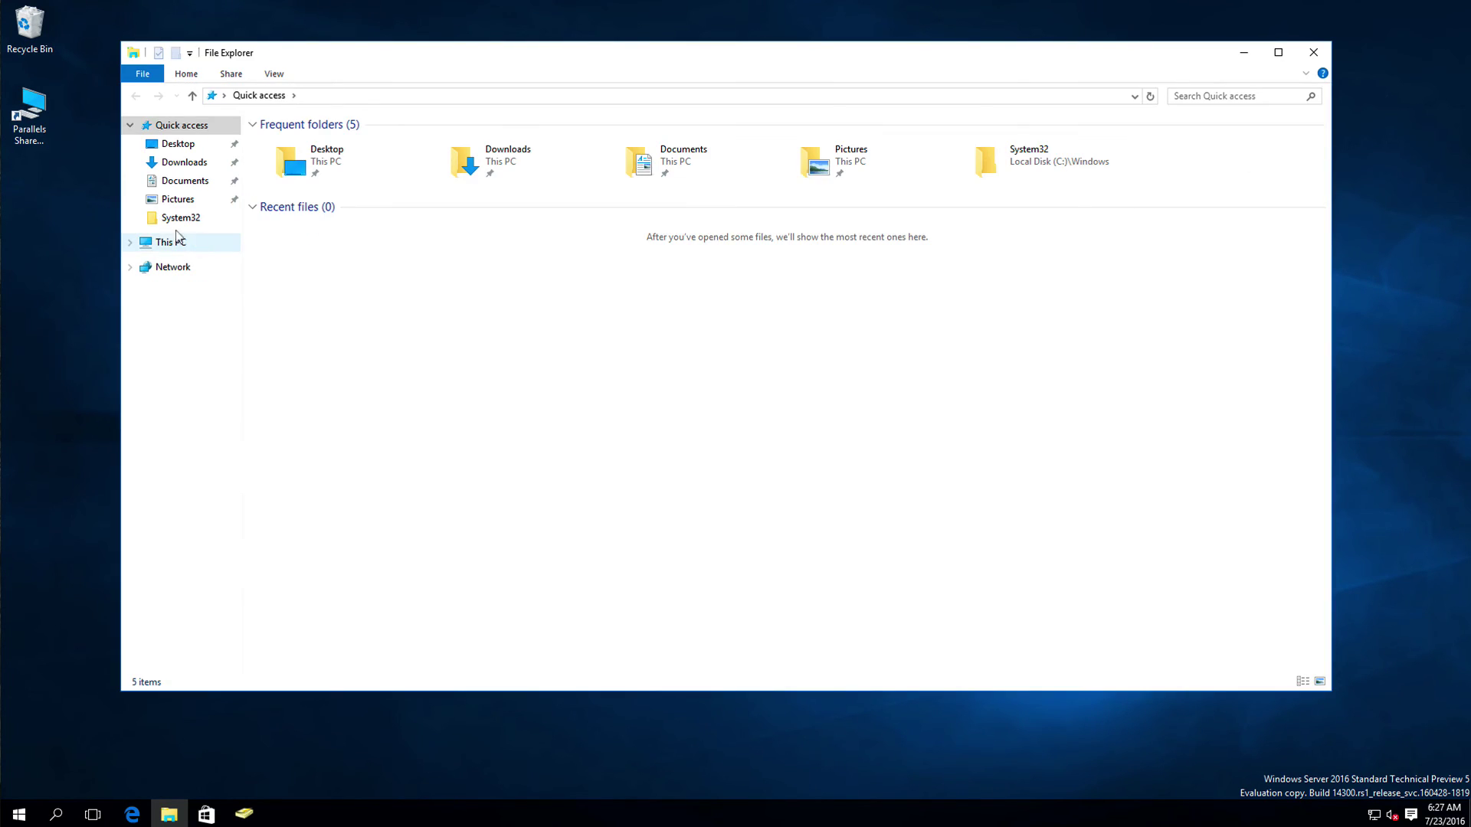
Step: Reopen Local Disk (C:) from This PC and select the Finance folder
{"action": "left_click", "coordinate": [176, 239]}
{"action": "left_click", "coordinate": [505, 268]}
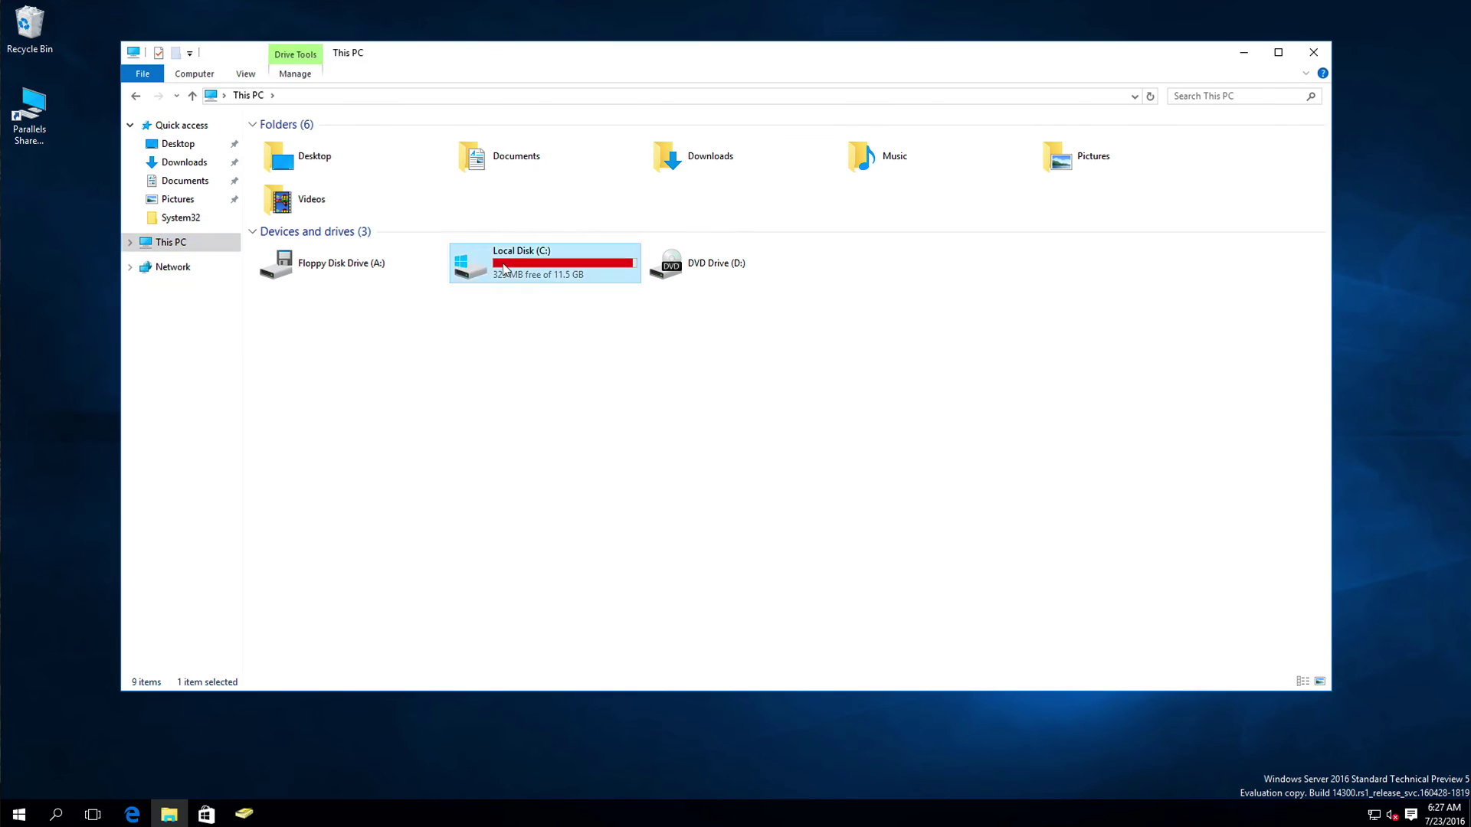
{"action": "double_click", "coordinate": [505, 268]}
{"action": "left_click", "coordinate": [283, 144]}
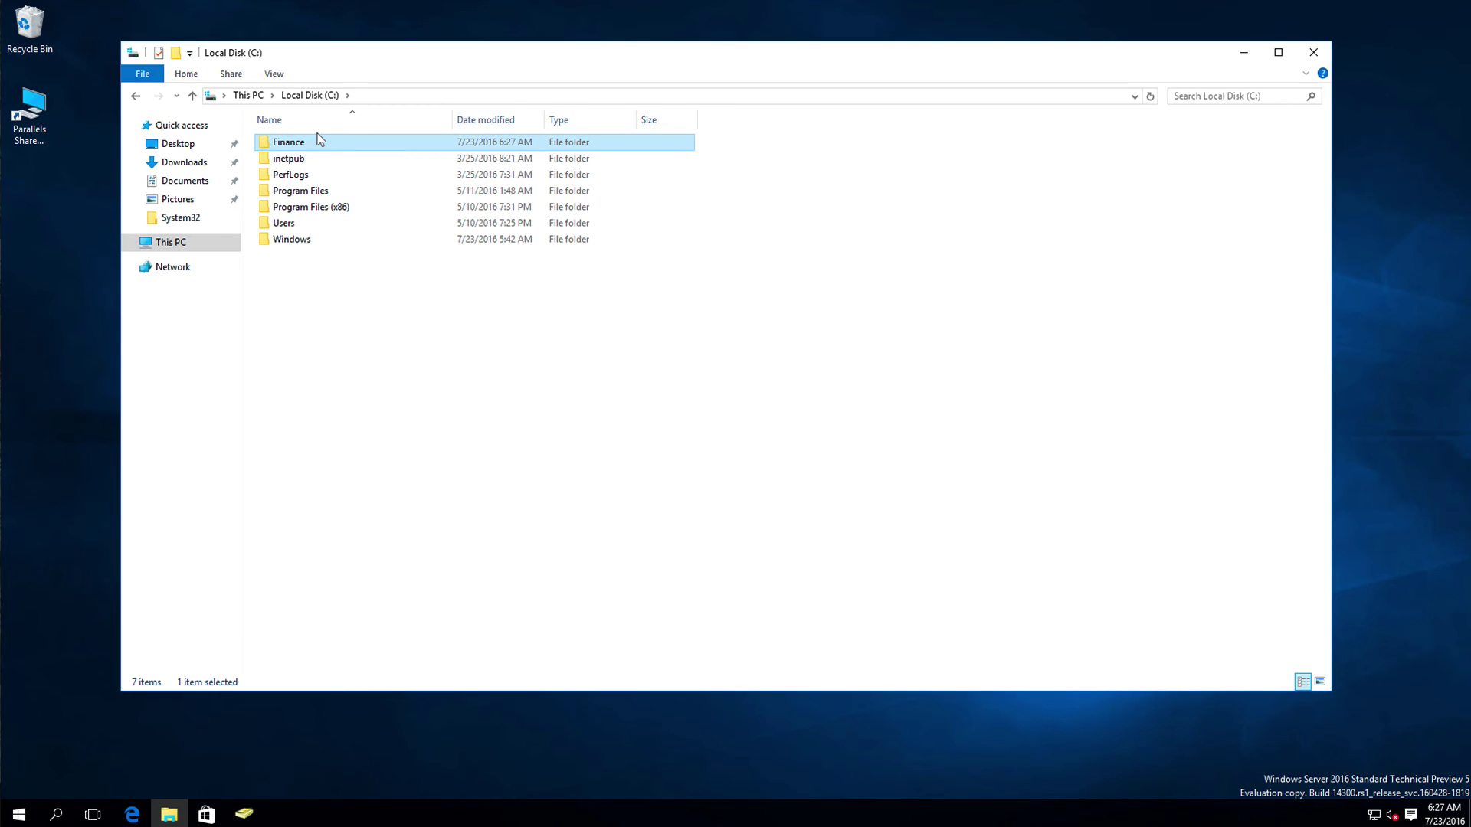
Step: Keep the Finance folder name and start sharing Finance with specific people
{"action": "left_click", "coordinate": [320, 136]}
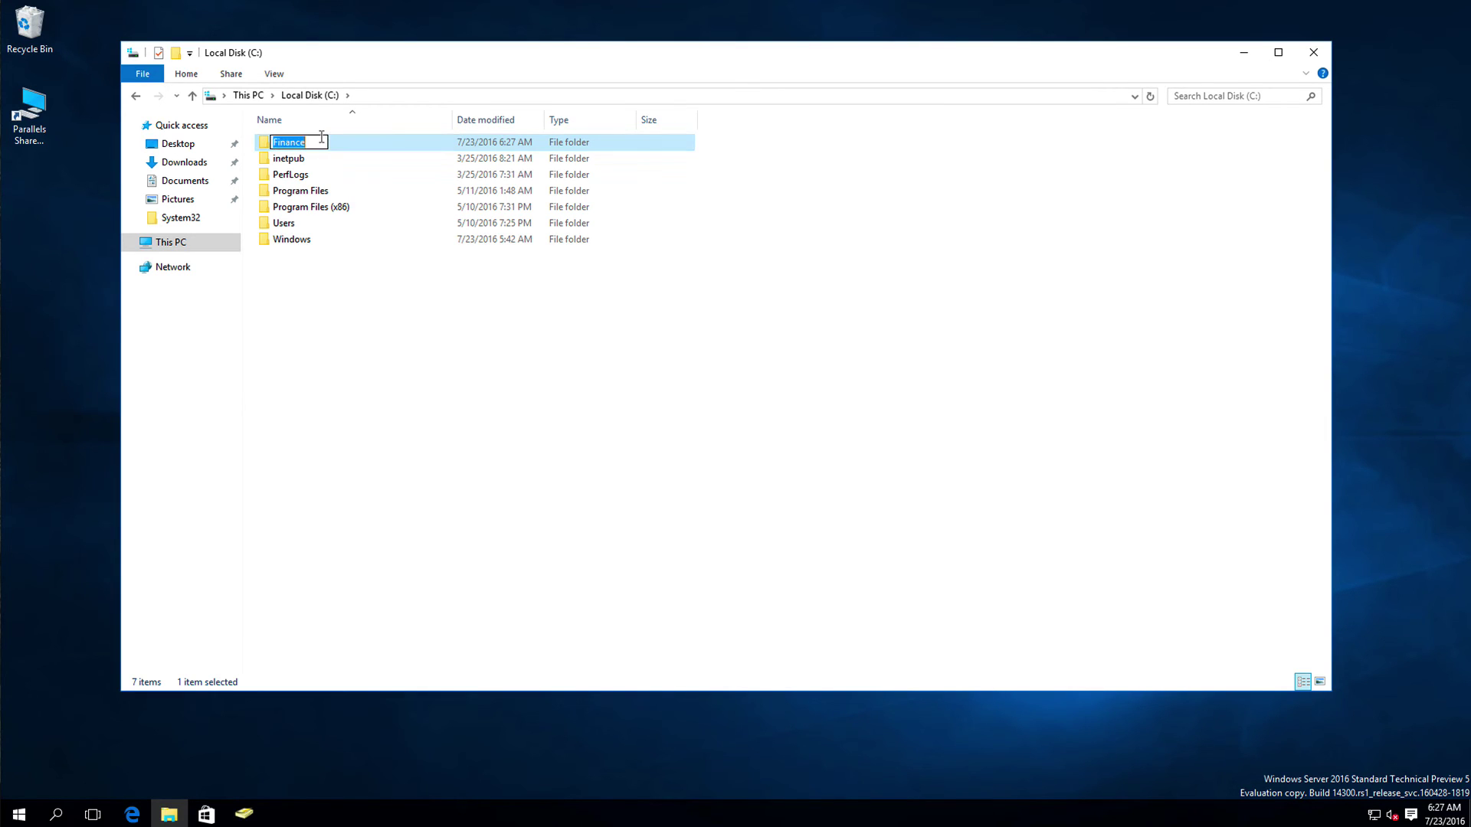
{"action": "key", "text": "Return"}
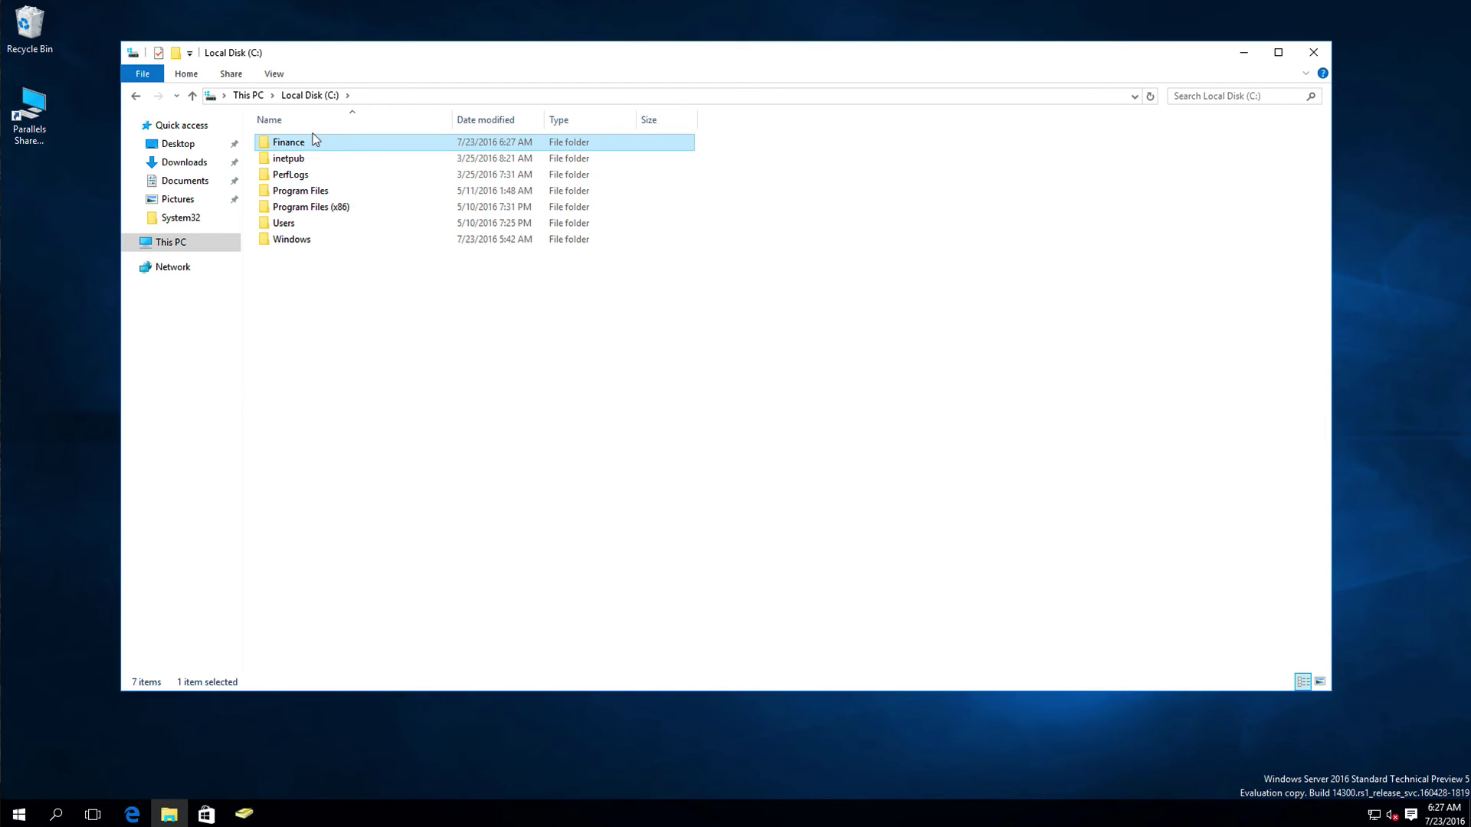
{"action": "right_click", "coordinate": [313, 139]}
{"action": "mouse_move", "coordinate": [342, 224]}
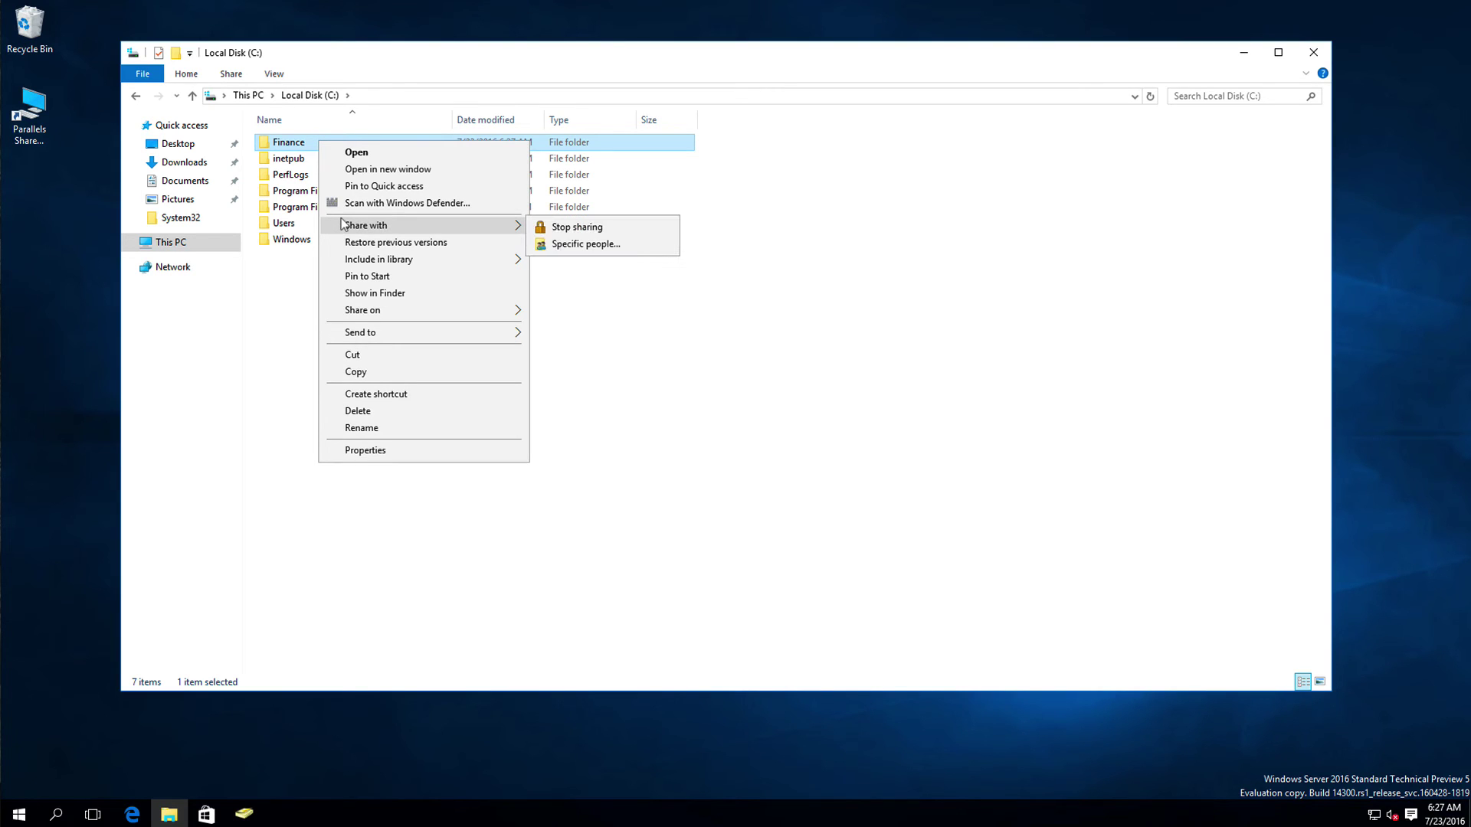
{"action": "left_click", "coordinate": [592, 244]}
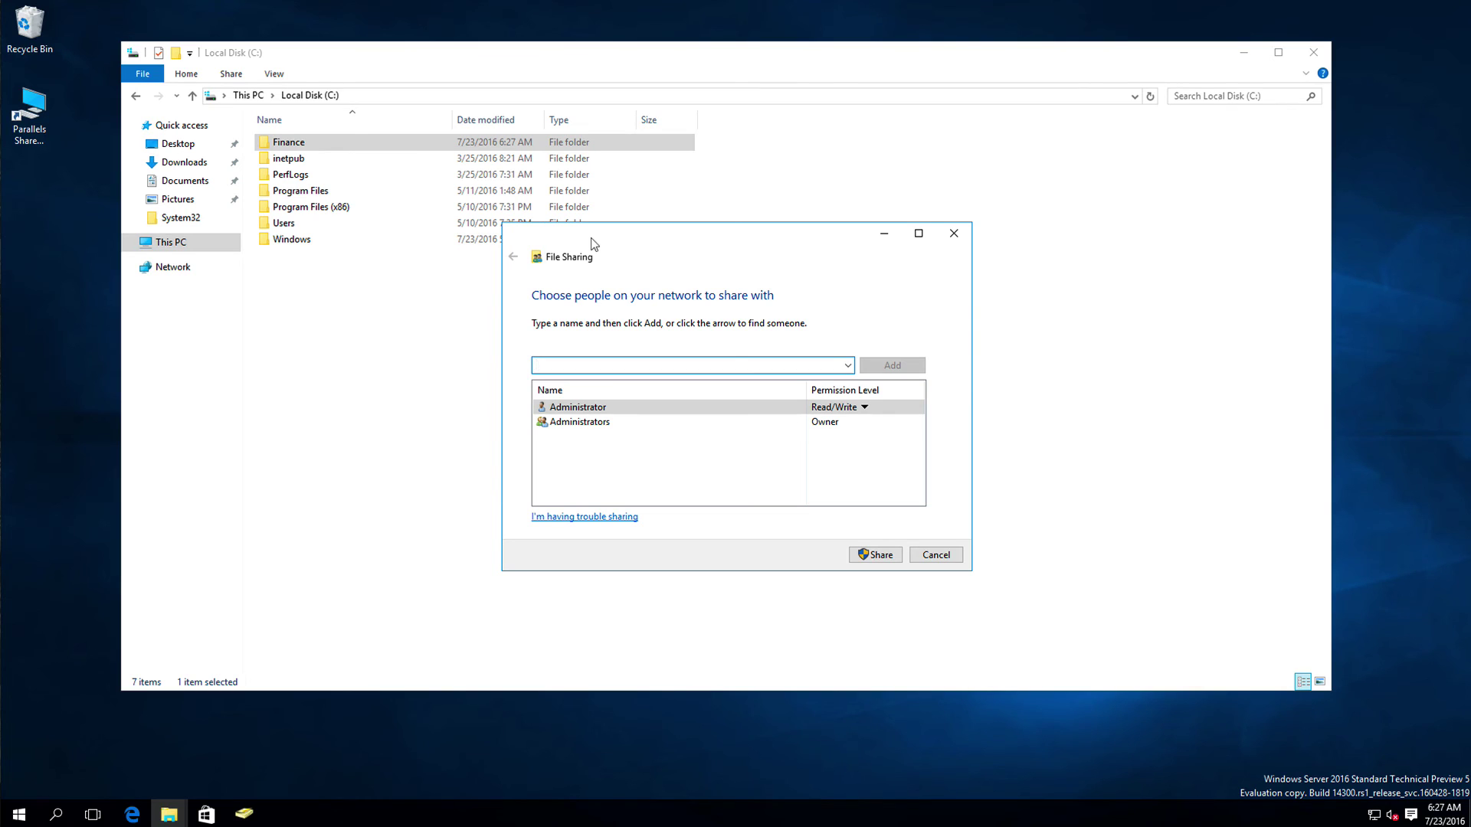
{"action": "left_click_drag", "start_coordinate": [734, 230], "coordinate": [705, 200]}
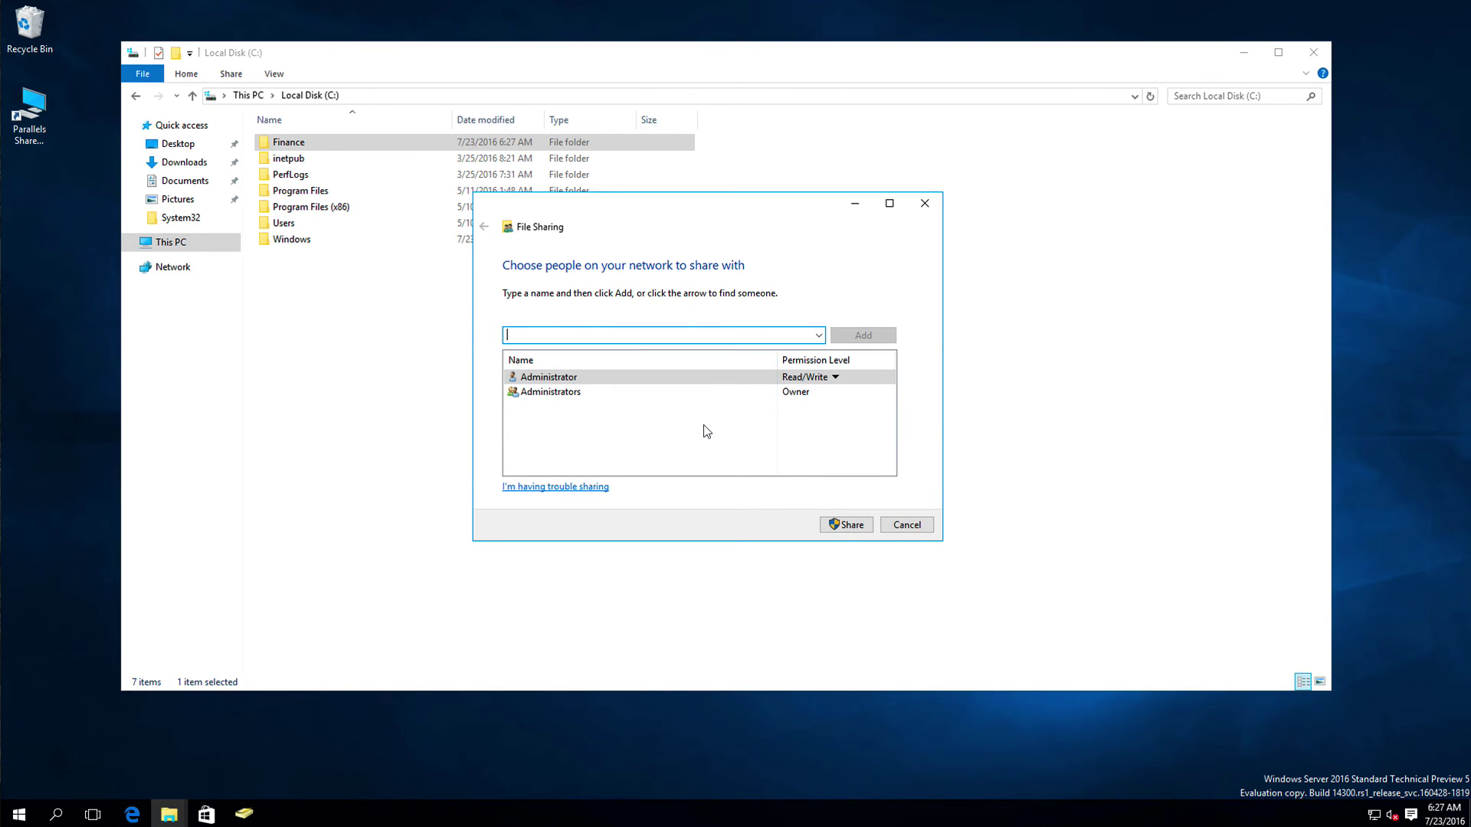
Step: Find the FinanceDepartment group by searching 'Finance' and add it to the sharing list
{"action": "type", "text": "Fi"}
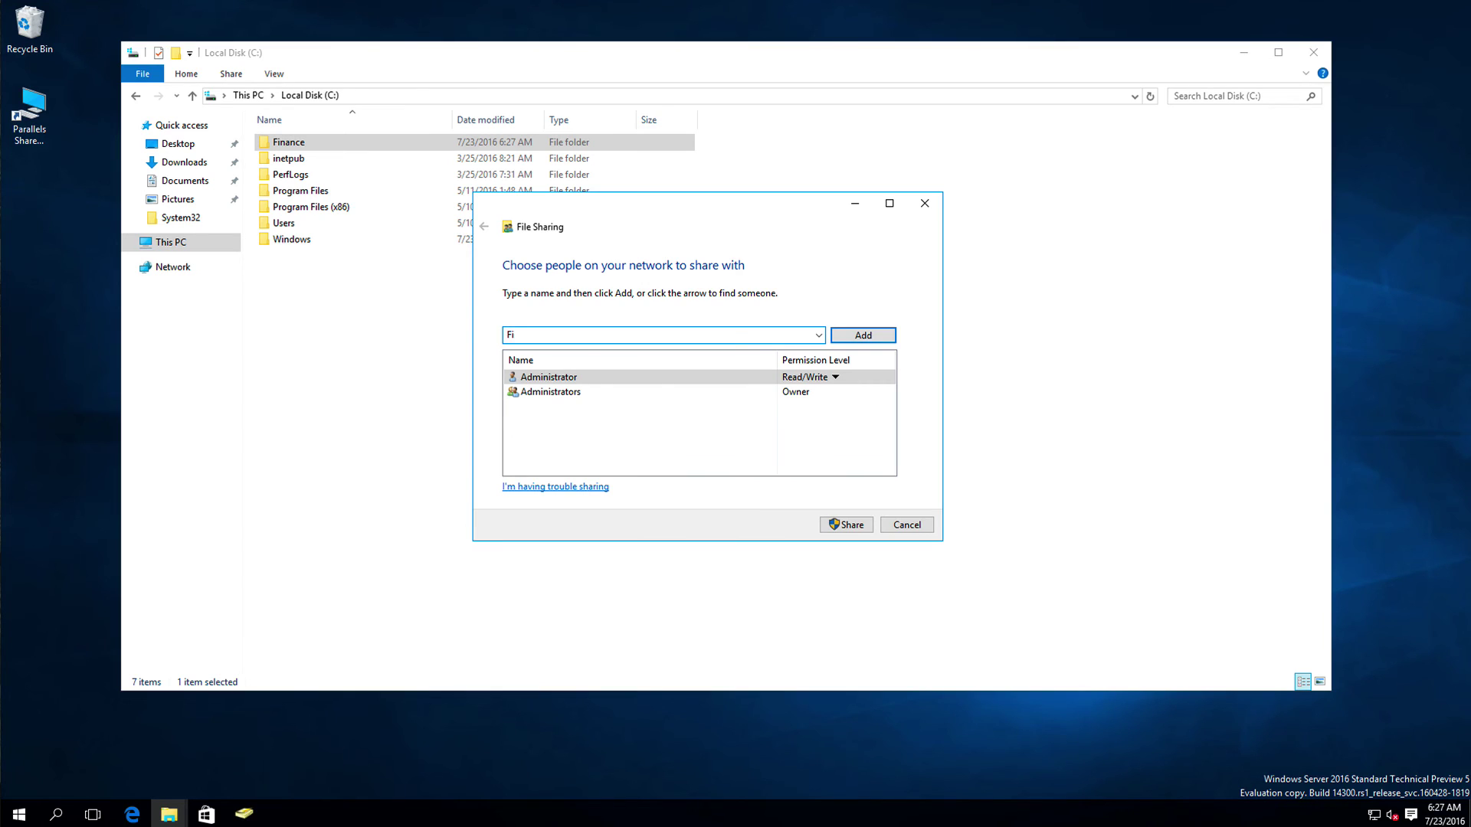
{"action": "type", "text": "nance"}
{"action": "left_click", "coordinate": [844, 335]}
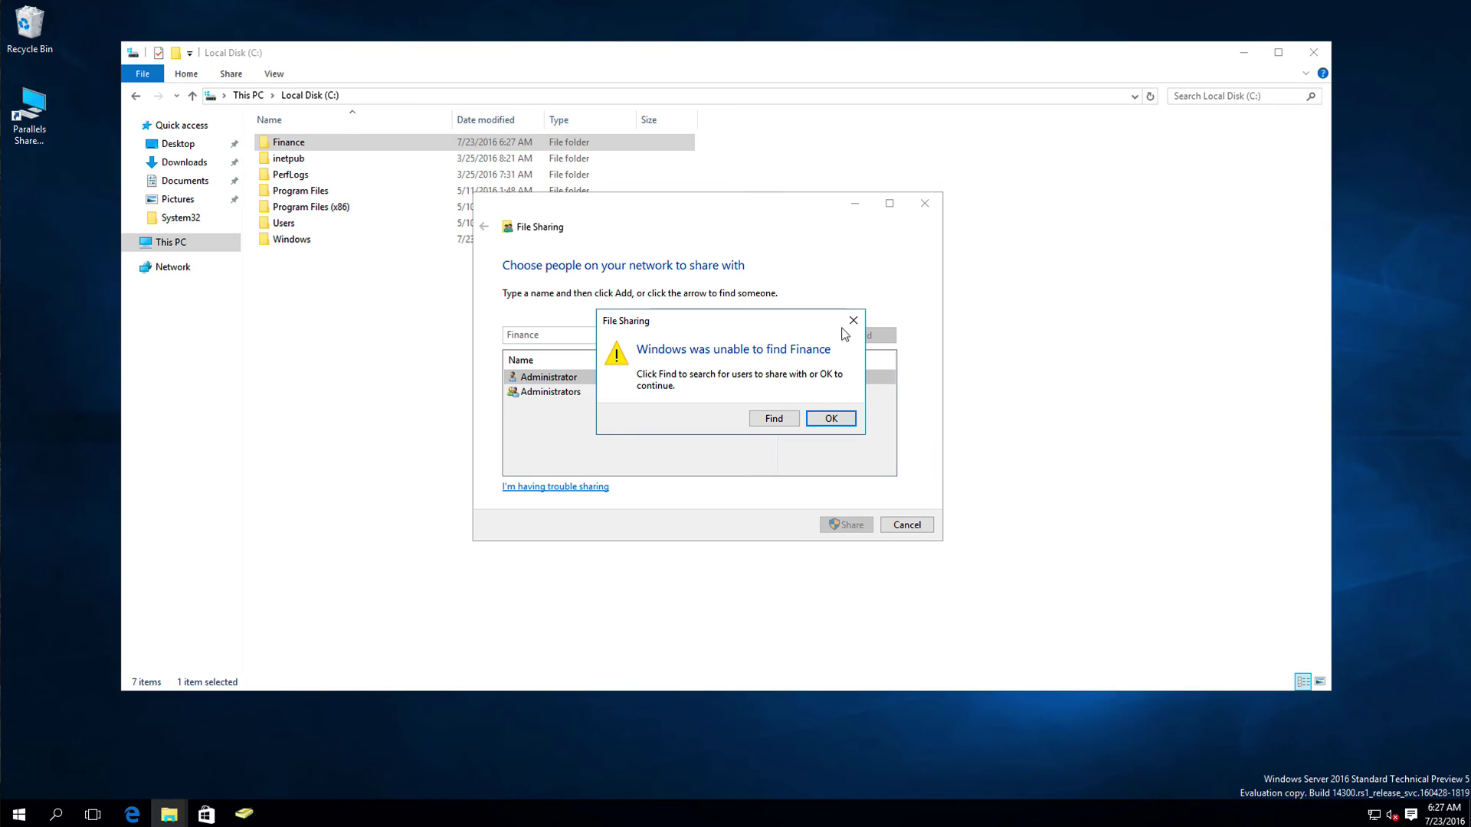
{"action": "left_click", "coordinate": [774, 418]}
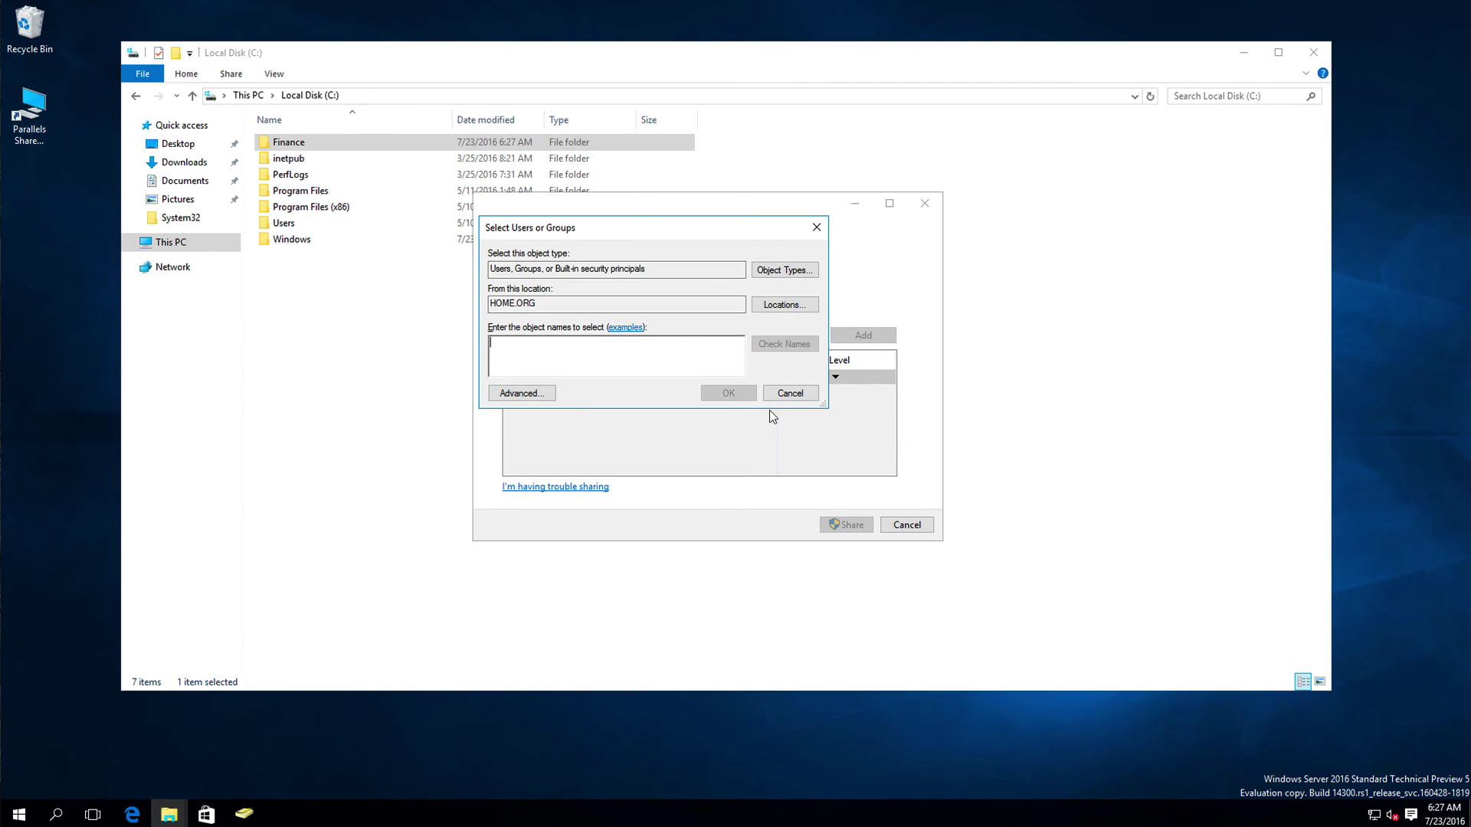
{"action": "type", "text": "Finance"}
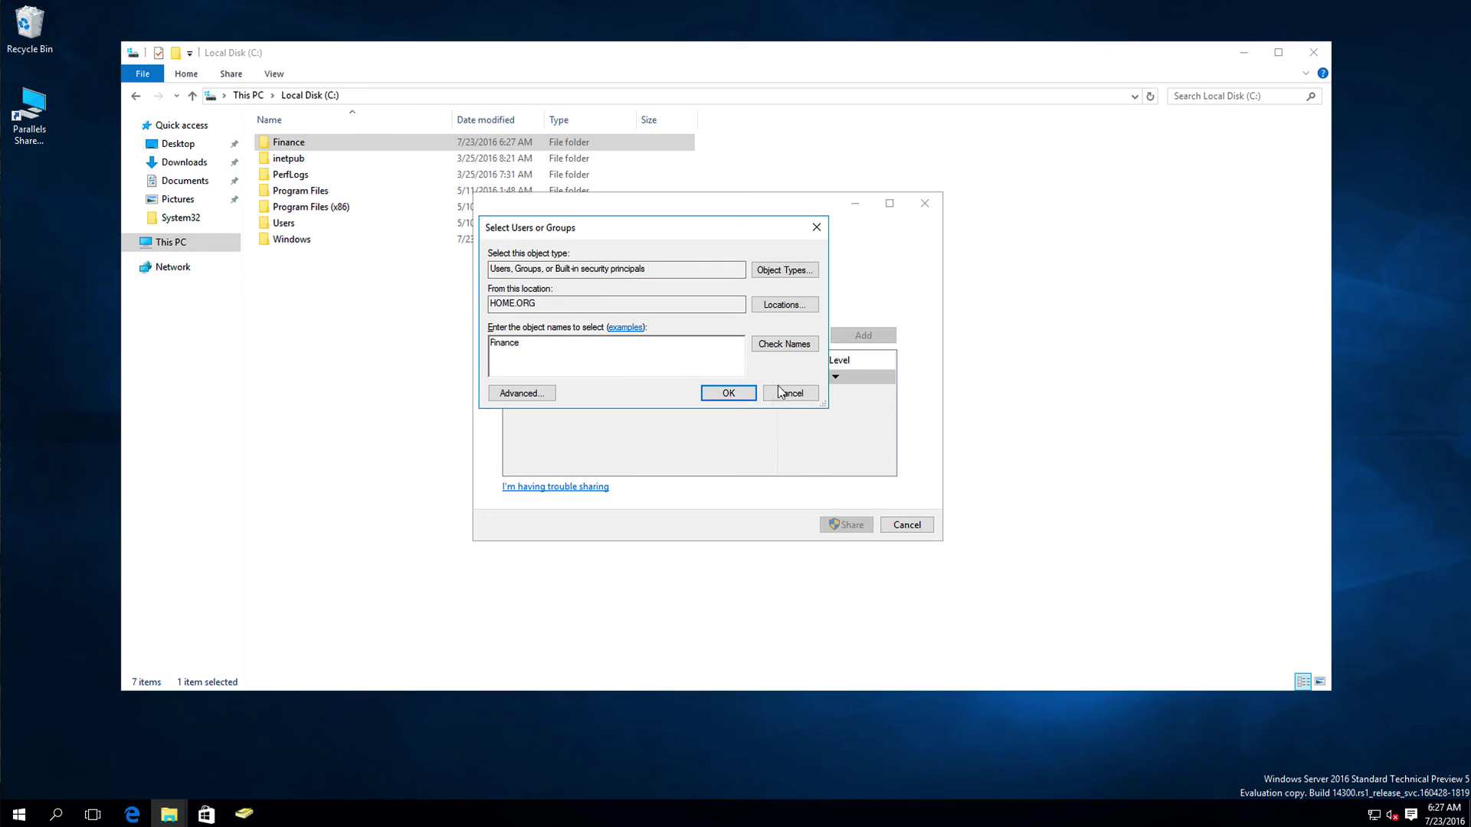
{"action": "left_click", "coordinate": [783, 344]}
{"action": "left_click", "coordinate": [722, 392]}
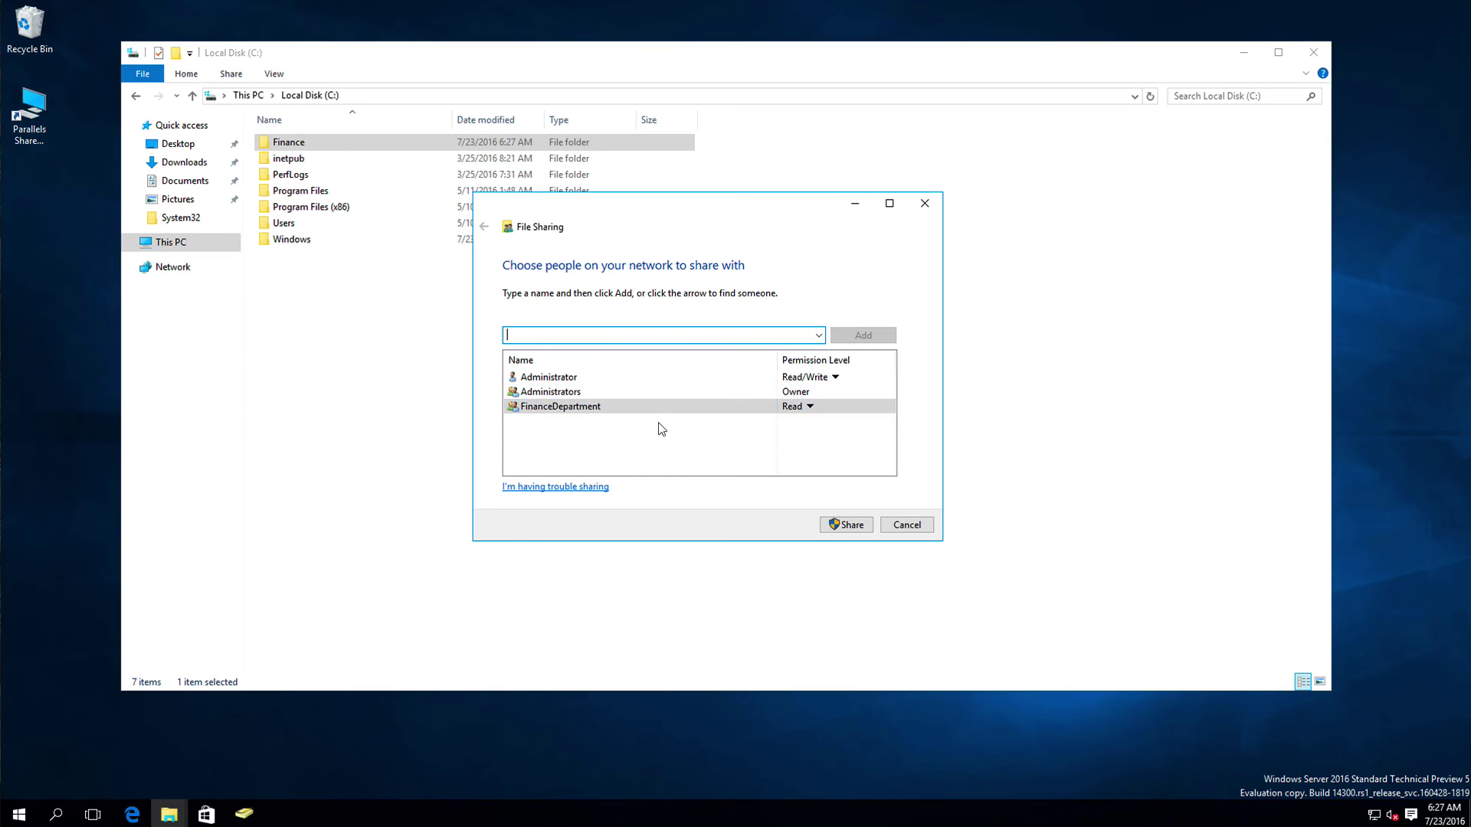
Step: Grant FinanceDepartment Read/Write permission and share the folder
{"action": "left_click", "coordinate": [781, 406]}
{"action": "left_click", "coordinate": [847, 426]}
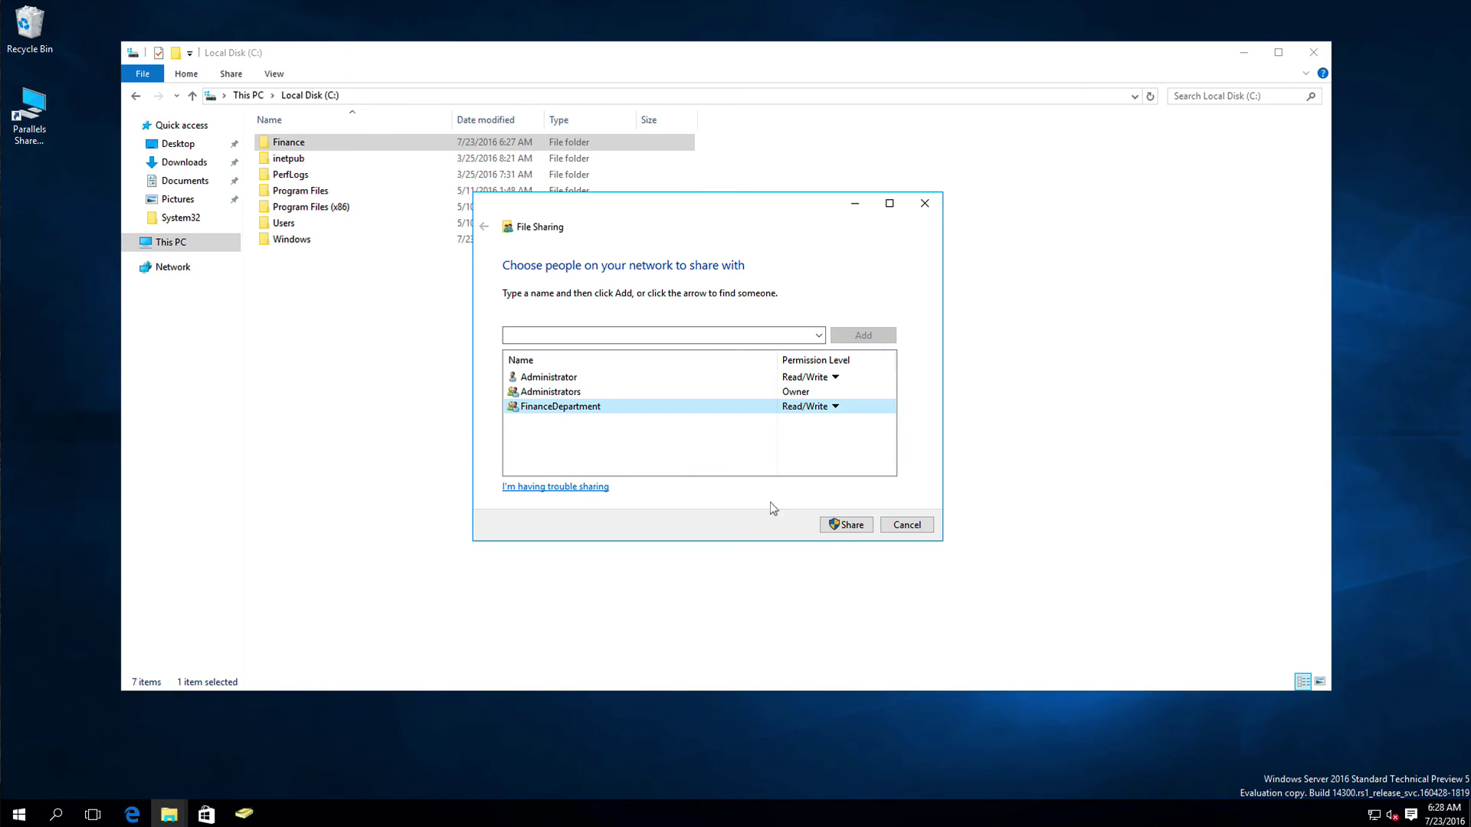
{"action": "left_click", "coordinate": [842, 525]}
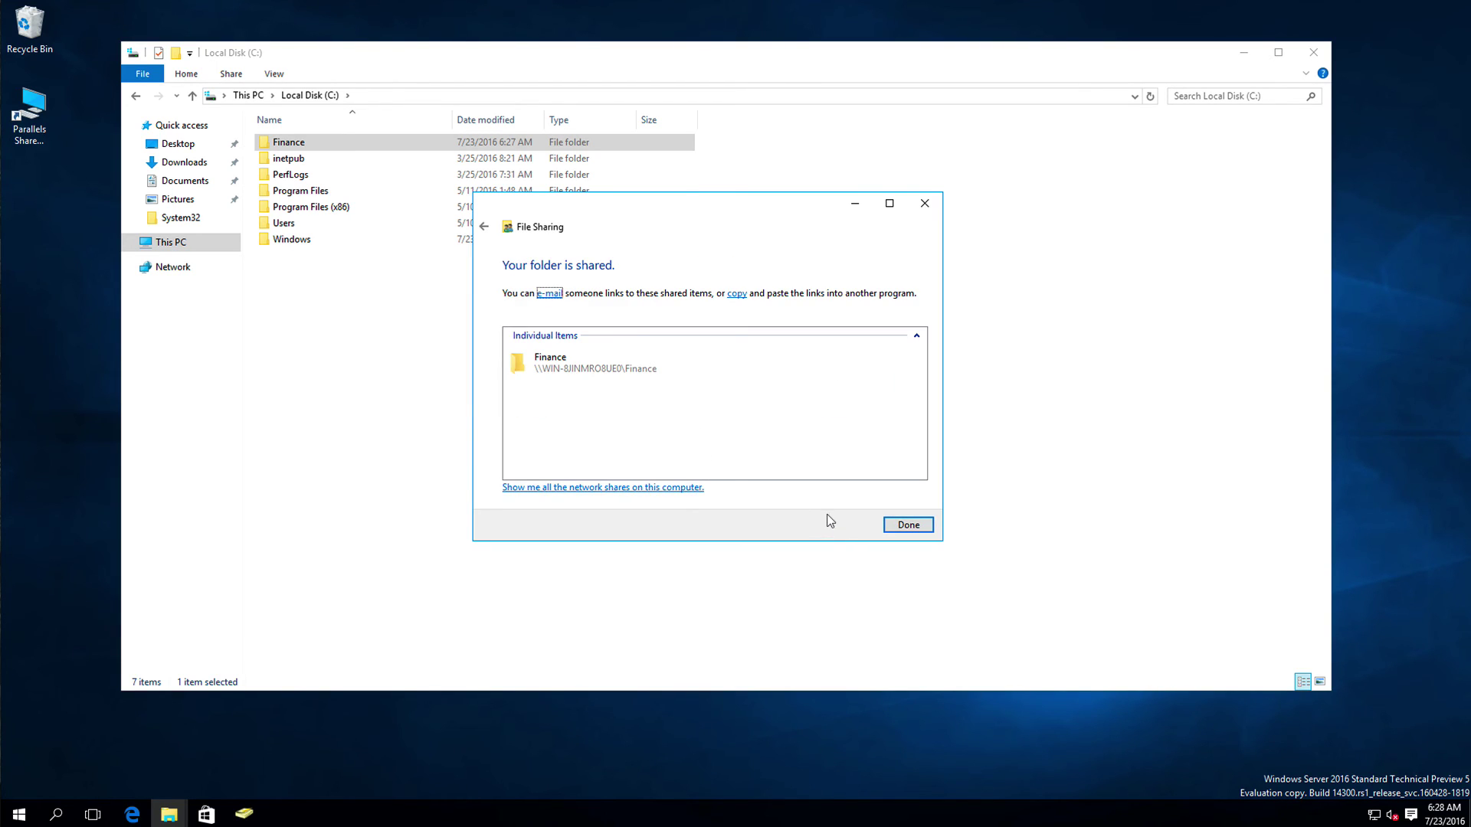
{"action": "left_click", "coordinate": [903, 522]}
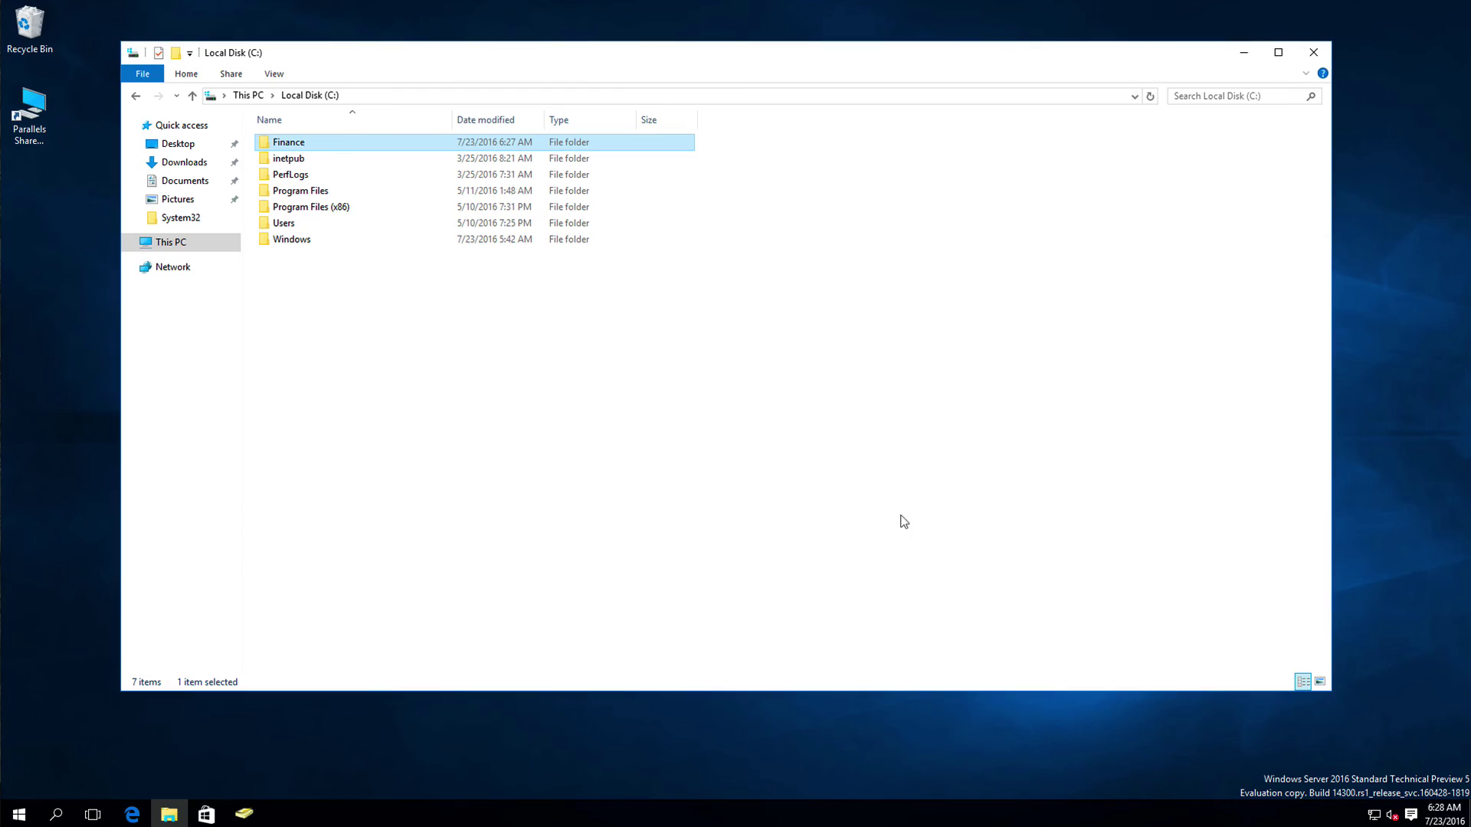
{"action": "right_click", "coordinate": [291, 137]}
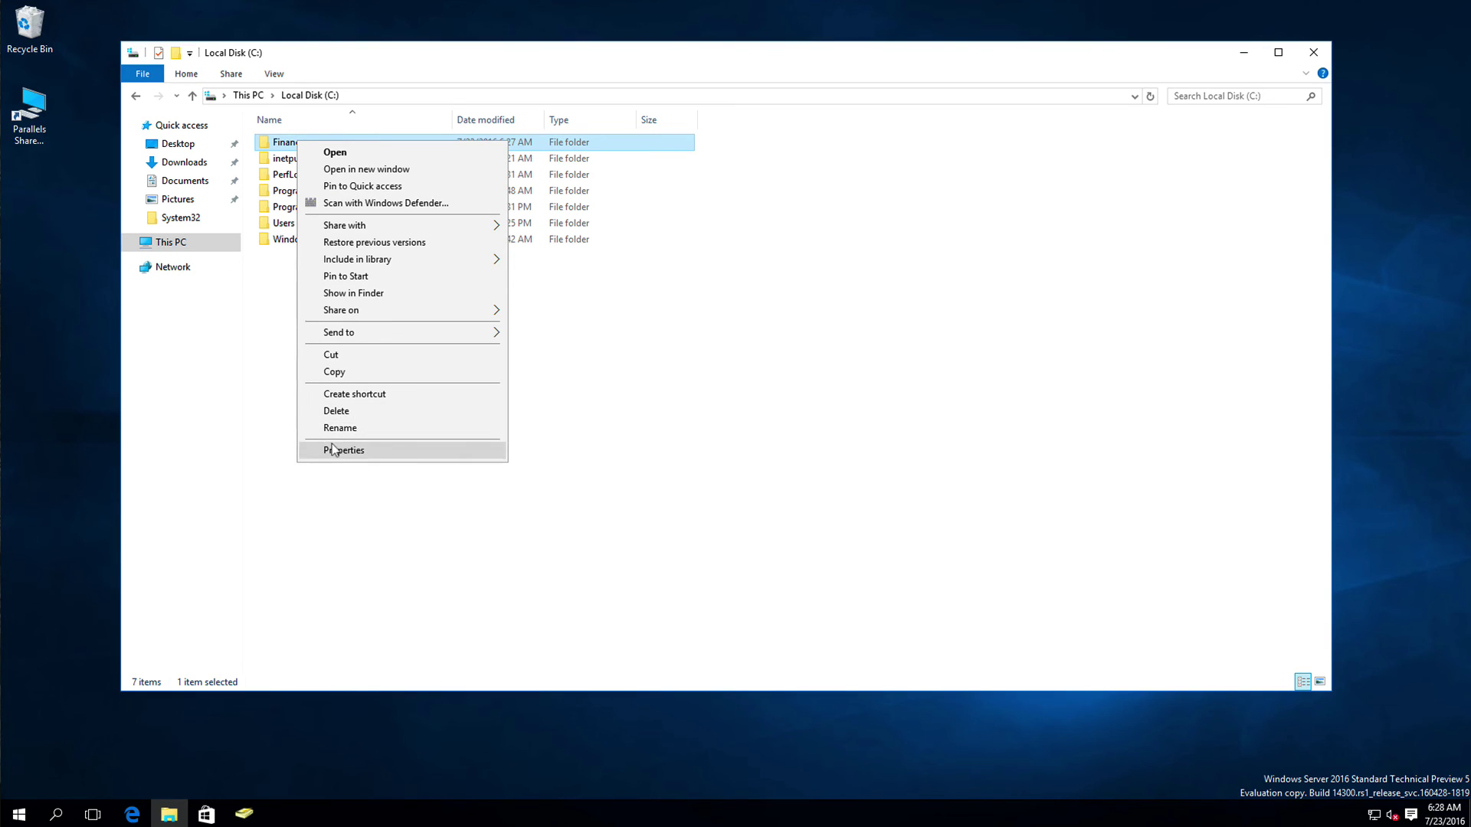
{"action": "mouse_move", "coordinate": [337, 225]}
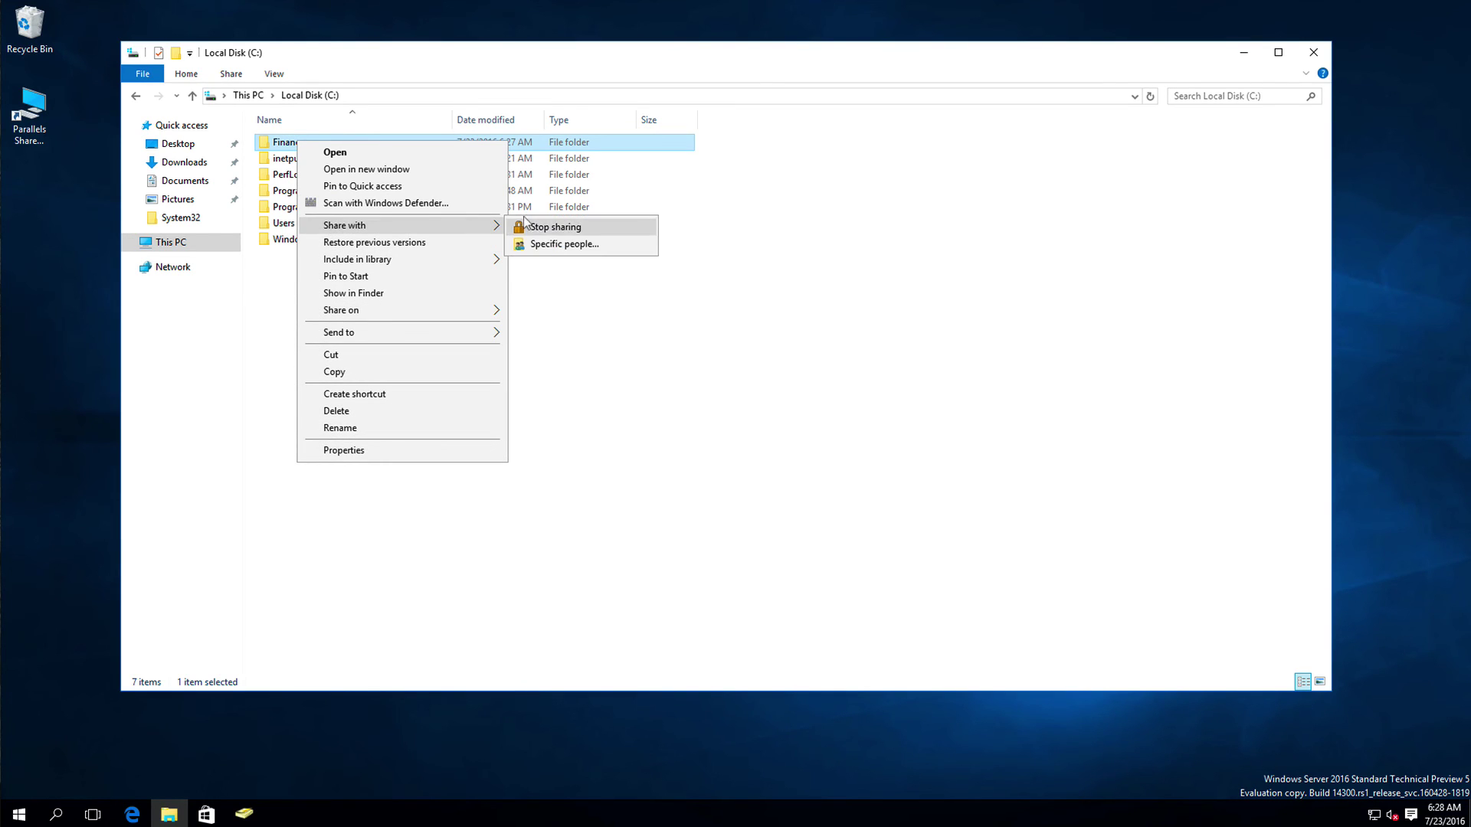
{"action": "left_click", "coordinate": [533, 243]}
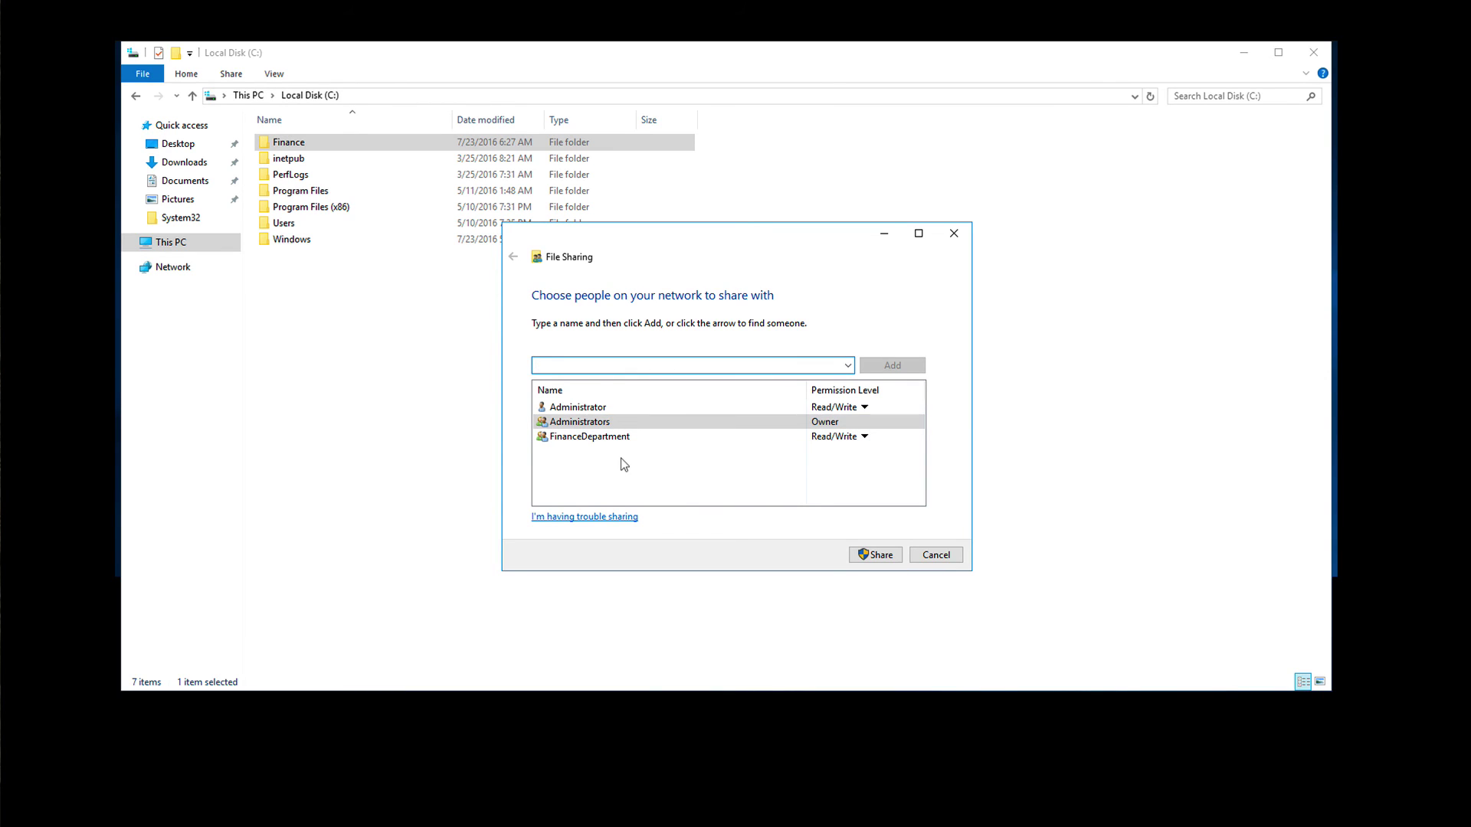
{"action": "type", "text": "Bob"}
{"action": "left_click", "coordinate": [872, 364]}
{"action": "left_click", "coordinate": [775, 416]}
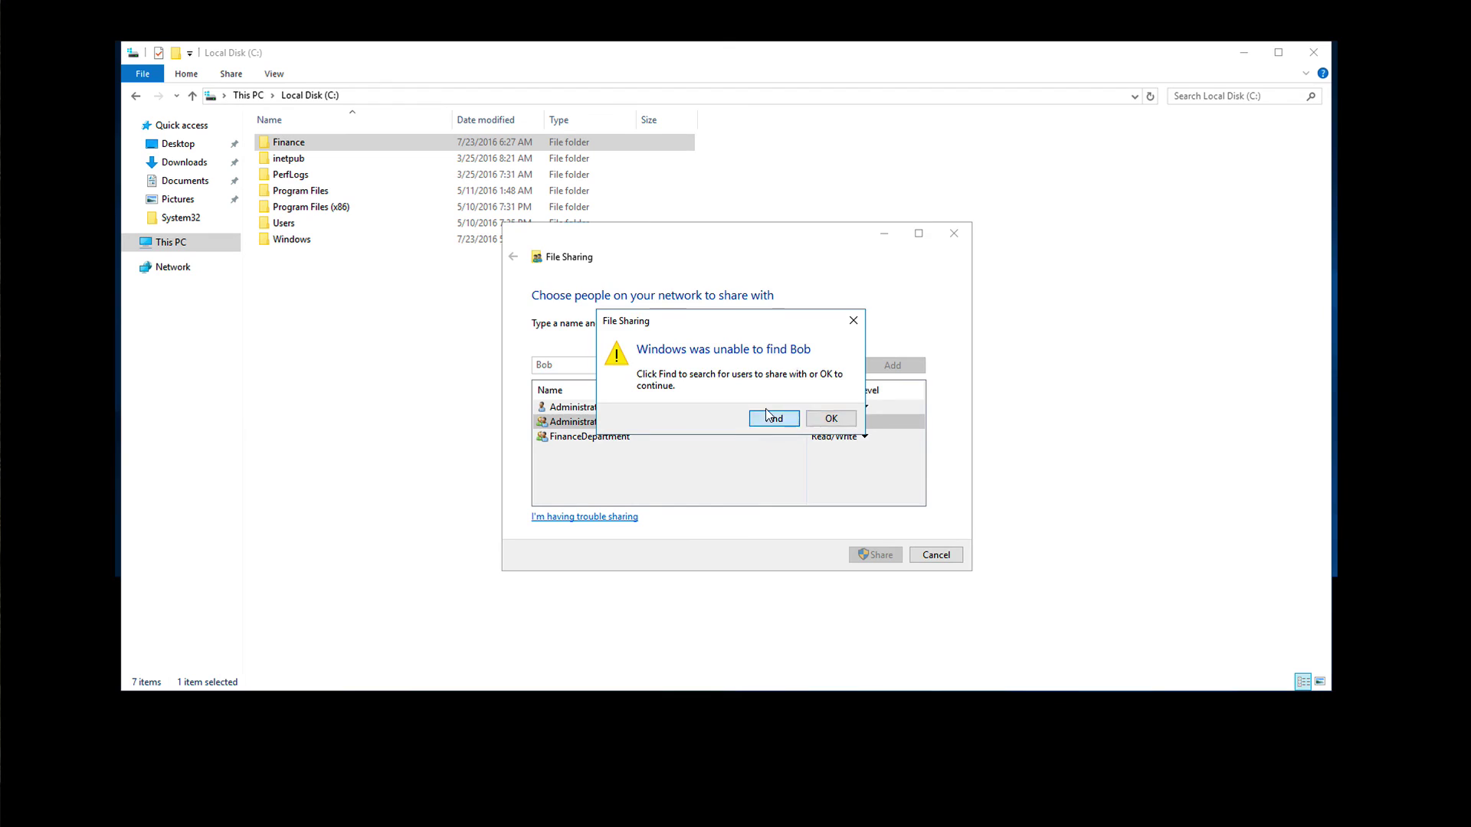
{"action": "type", "text": "Bob"}
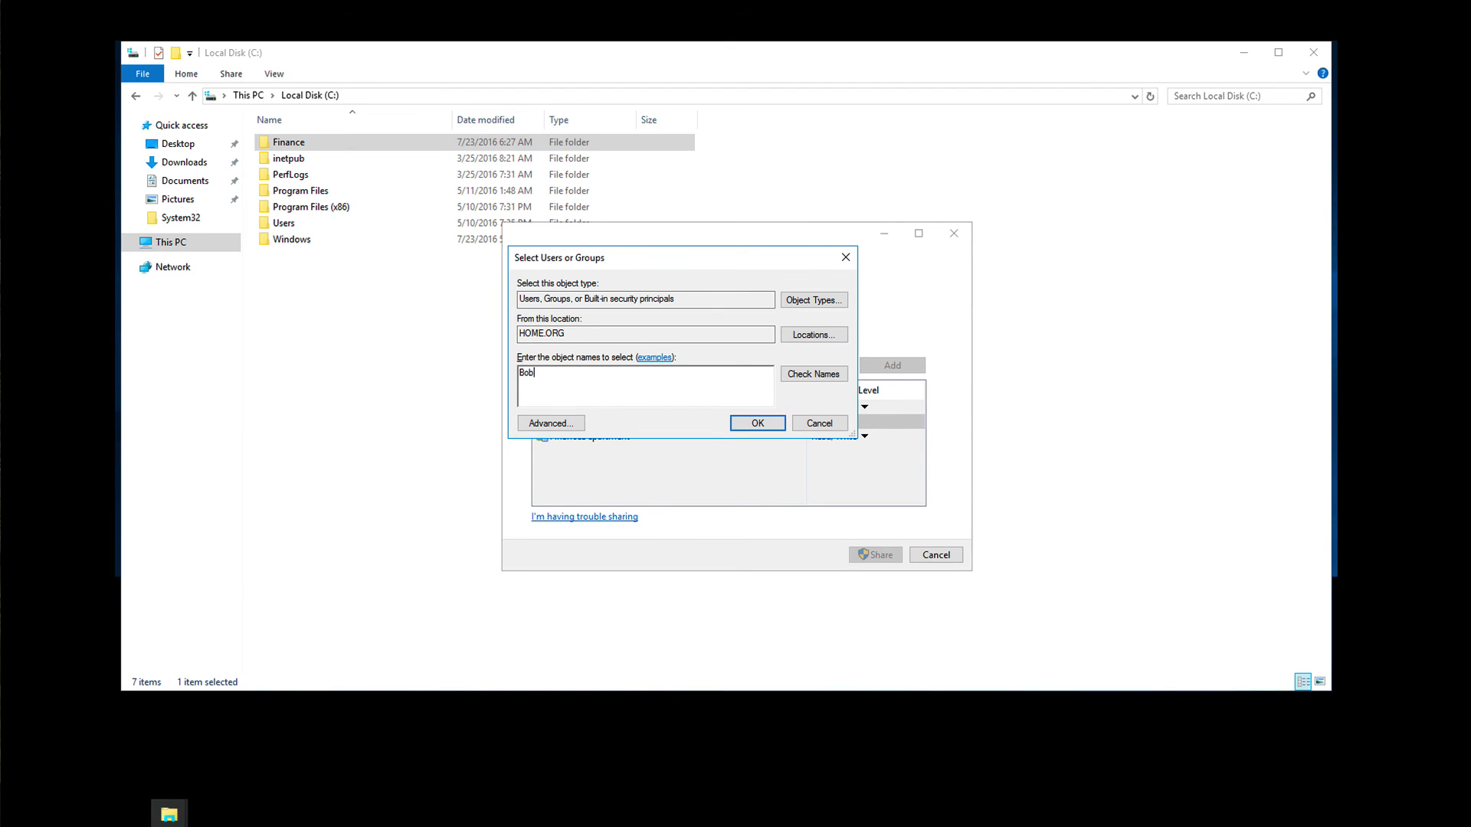
{"action": "left_click", "coordinate": [799, 369]}
{"action": "left_click", "coordinate": [819, 423]}
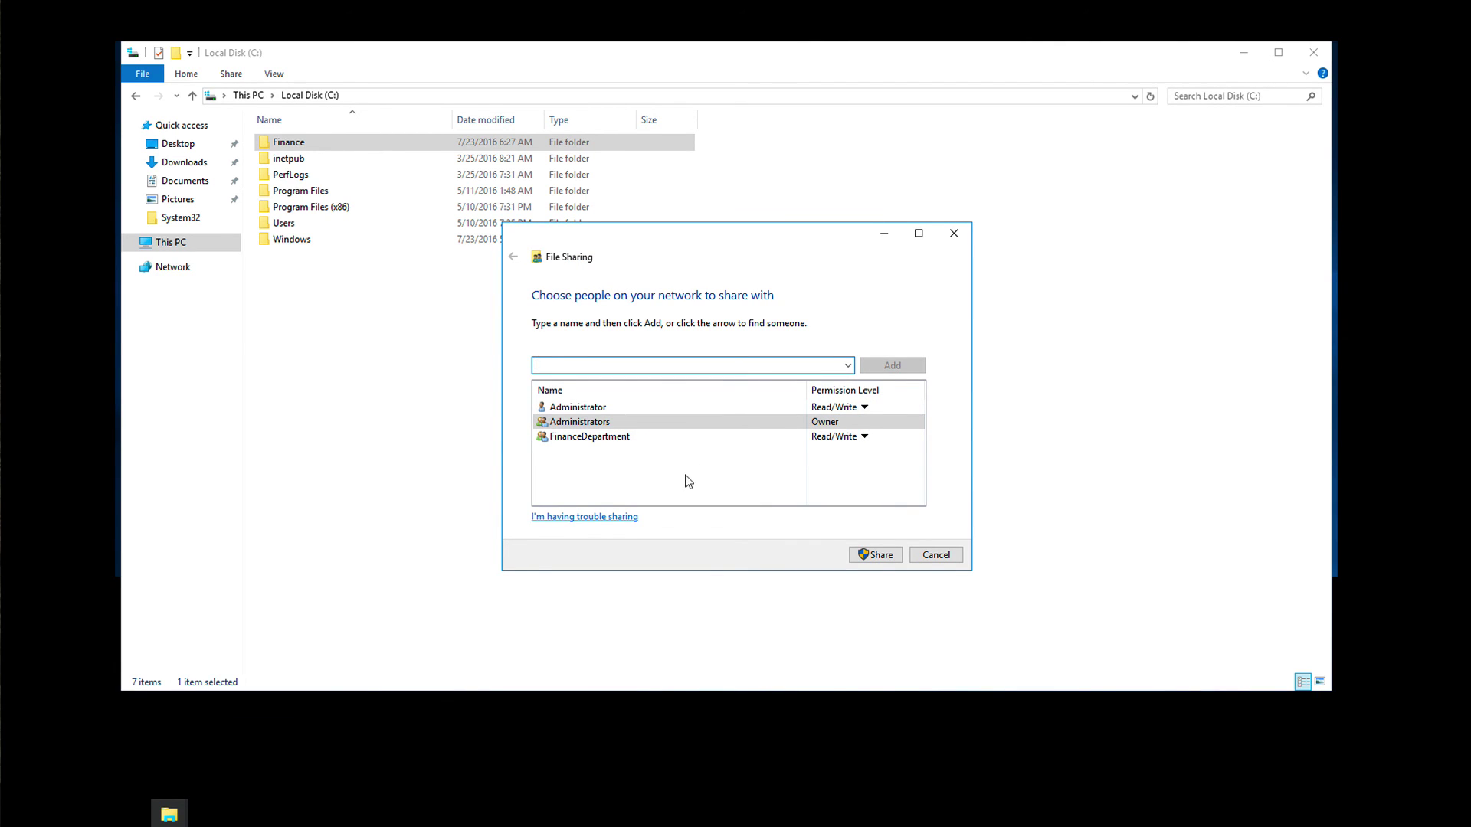
{"action": "left_click", "coordinate": [613, 435]}
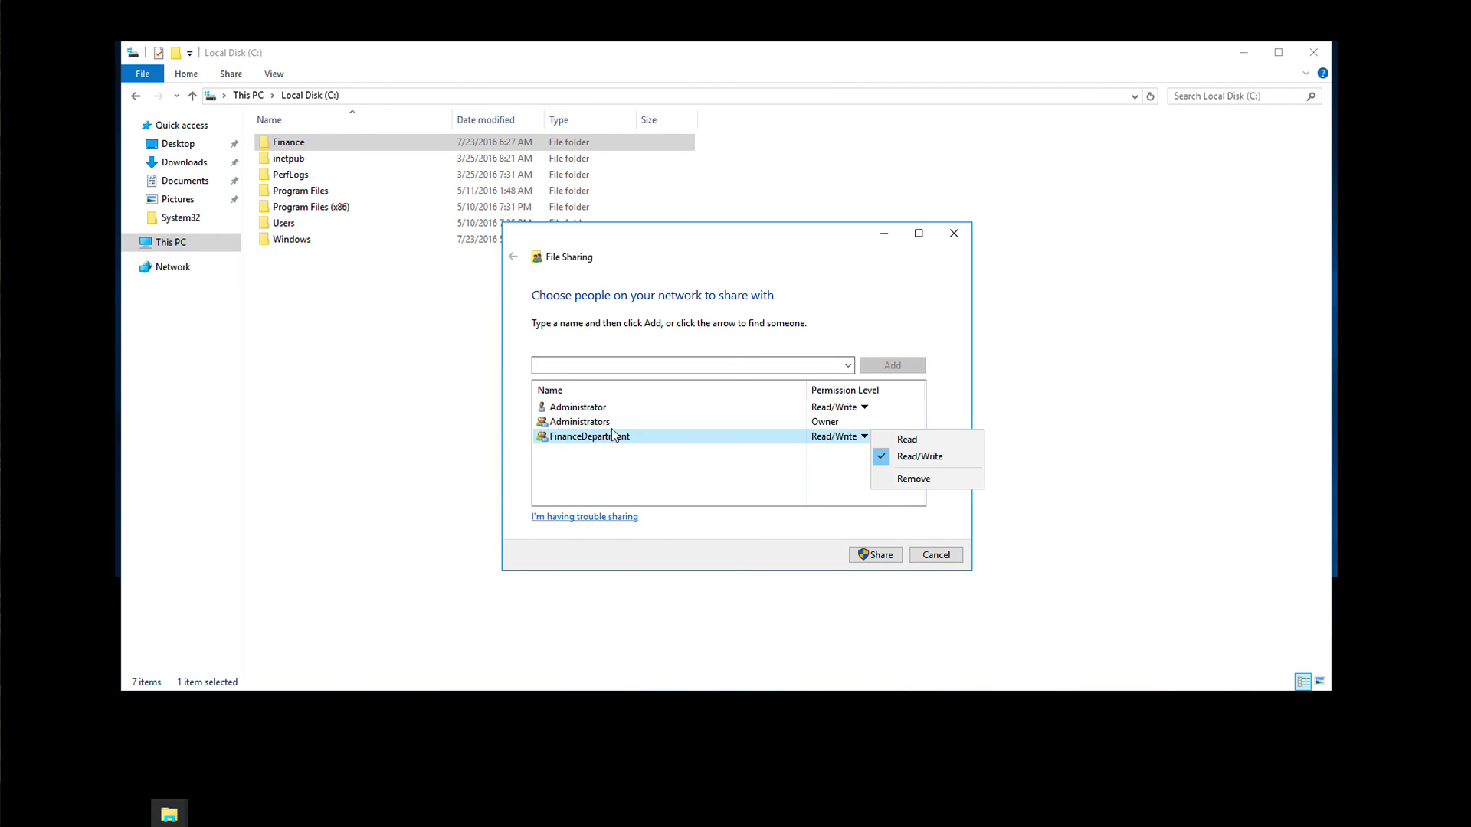
{"action": "left_click", "coordinate": [609, 456]}
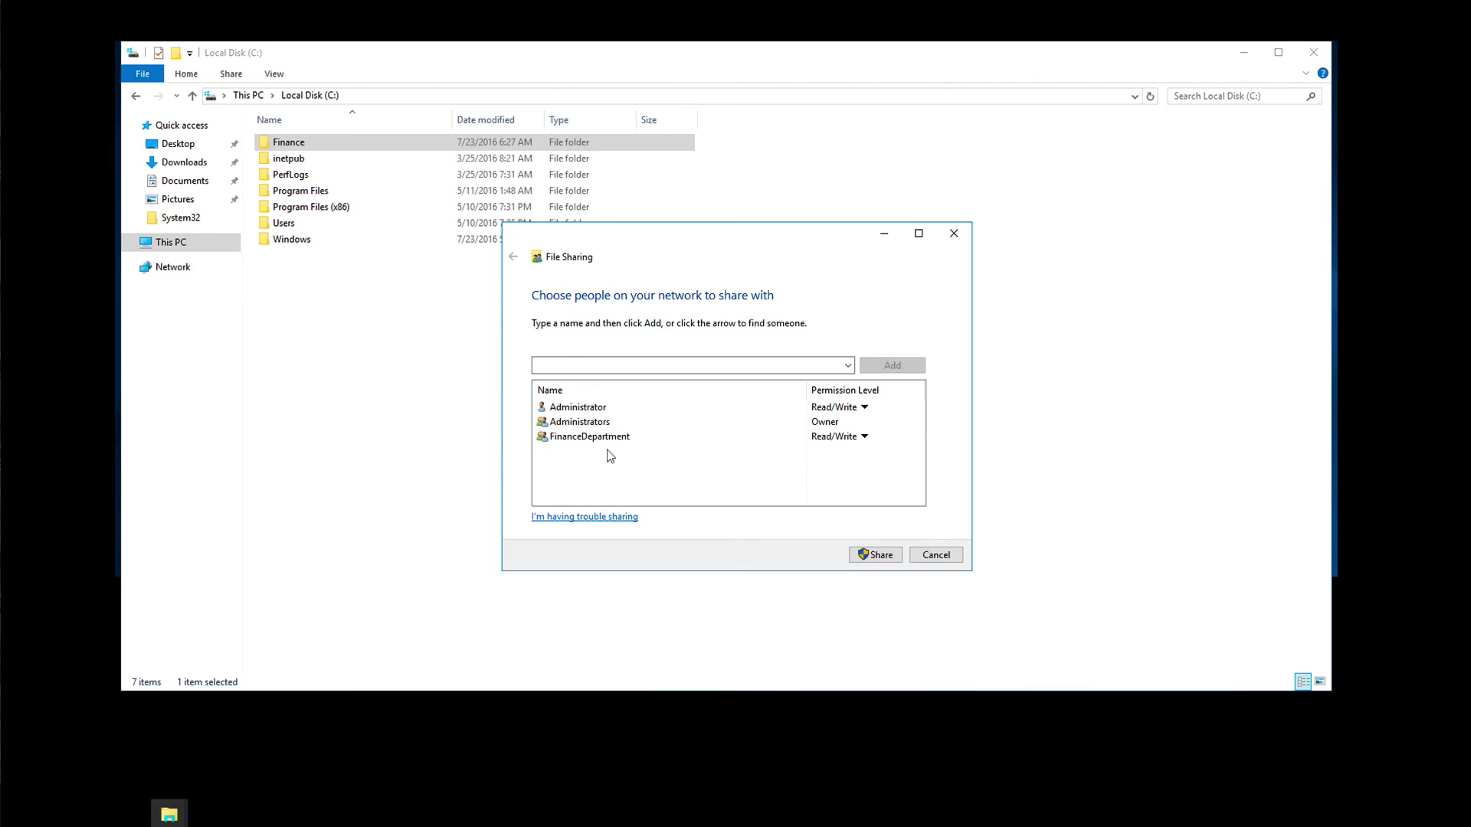
{"action": "left_click", "coordinate": [928, 552]}
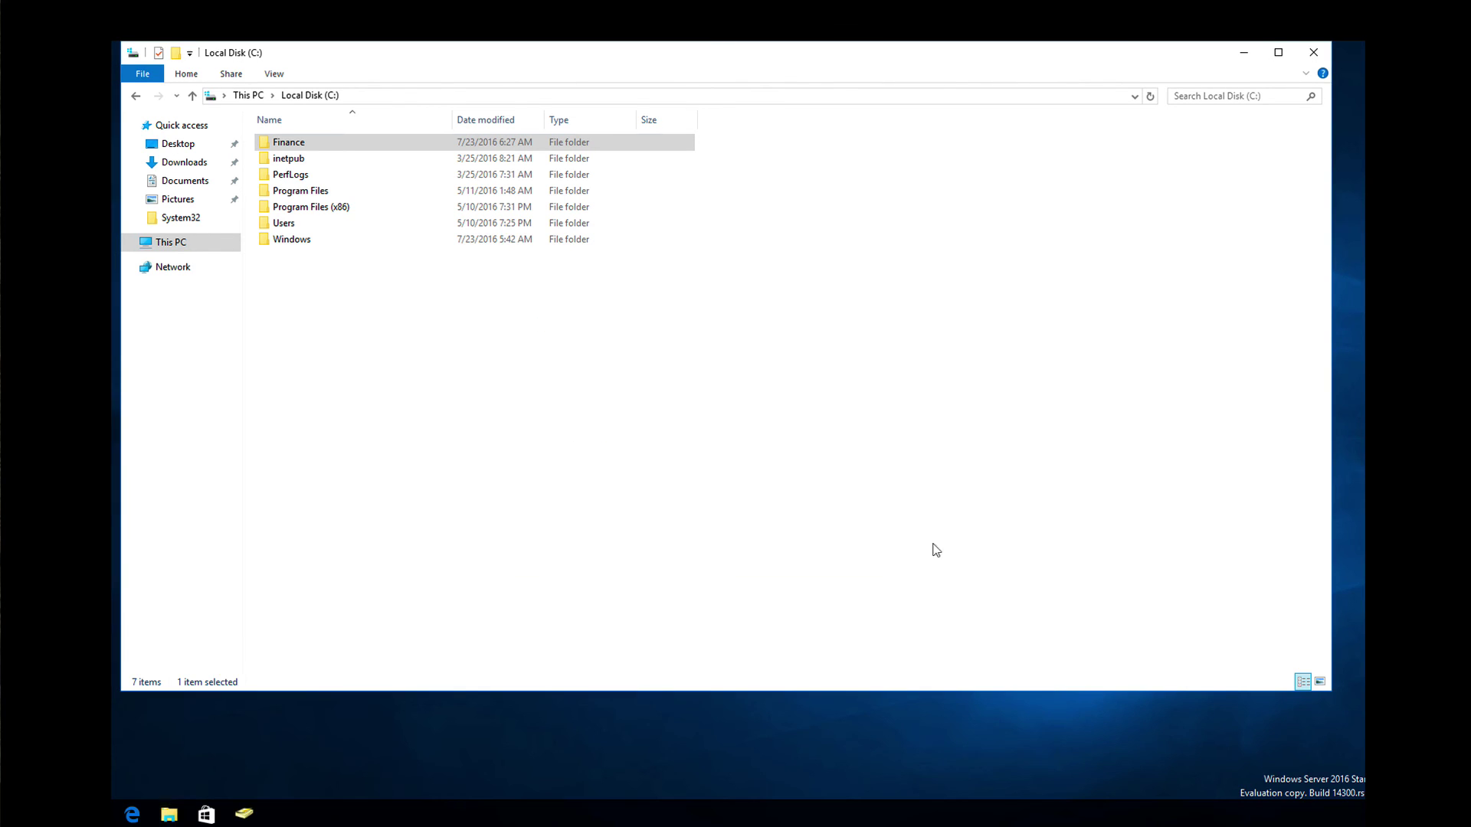
Step: Close File Explorer and restore Active Directory Users and Computers from the taskbar
{"action": "left_click", "coordinate": [1313, 52]}
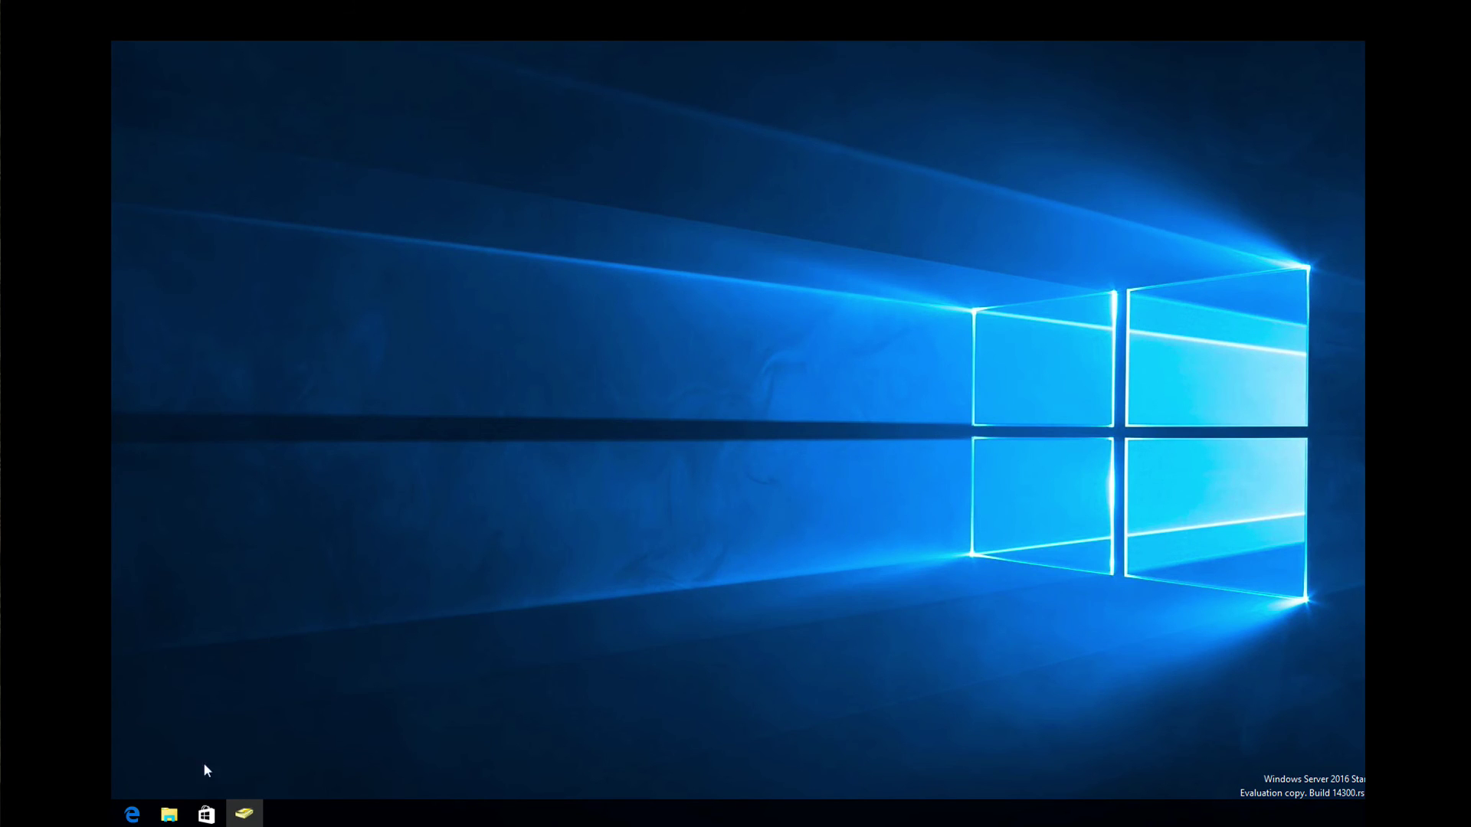
{"action": "left_click", "coordinate": [243, 813]}
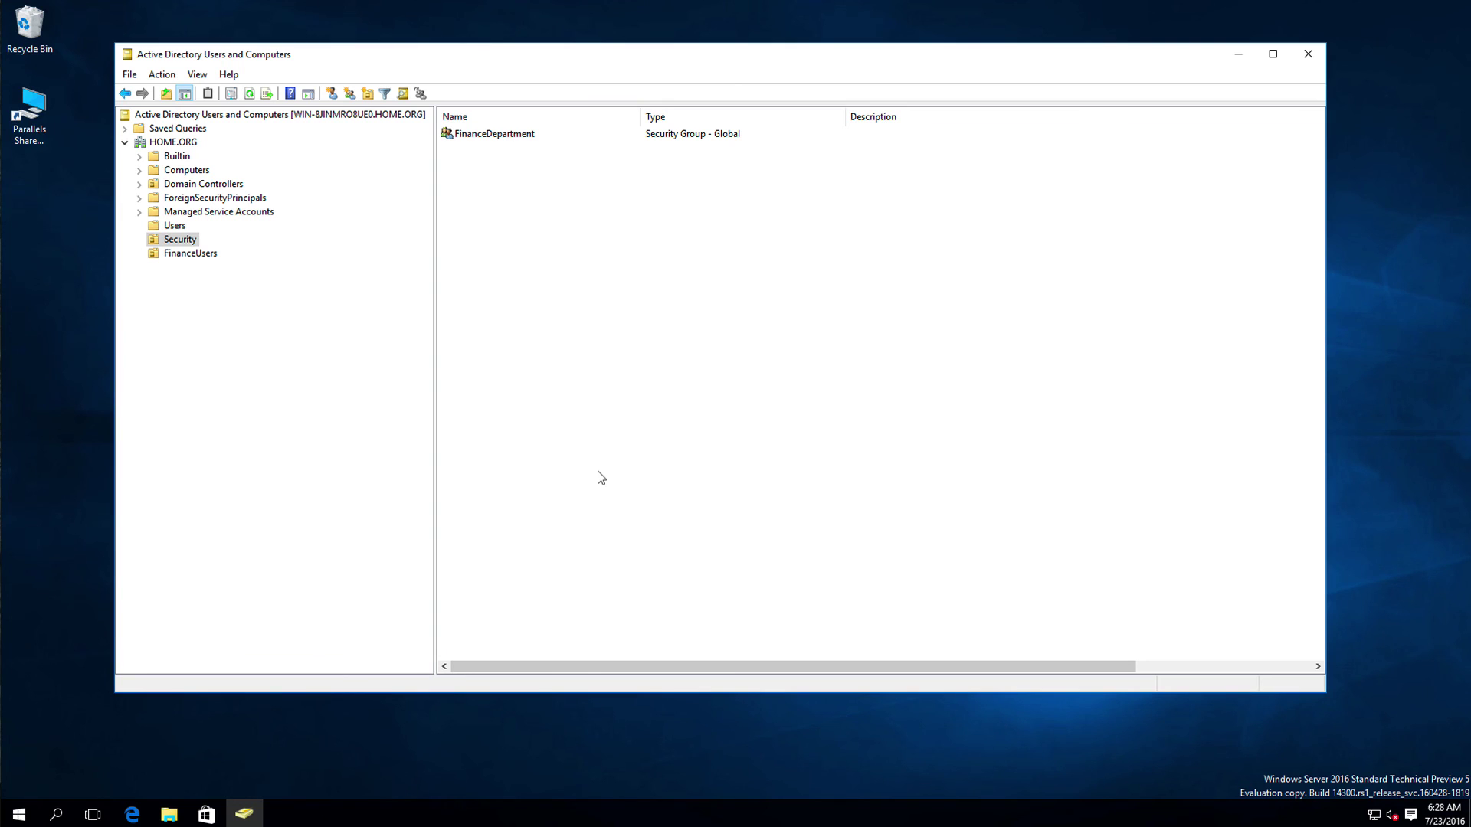
Step: Create a Global Security group named Techs in the Security OU and select it
{"action": "right_click", "coordinate": [534, 296]}
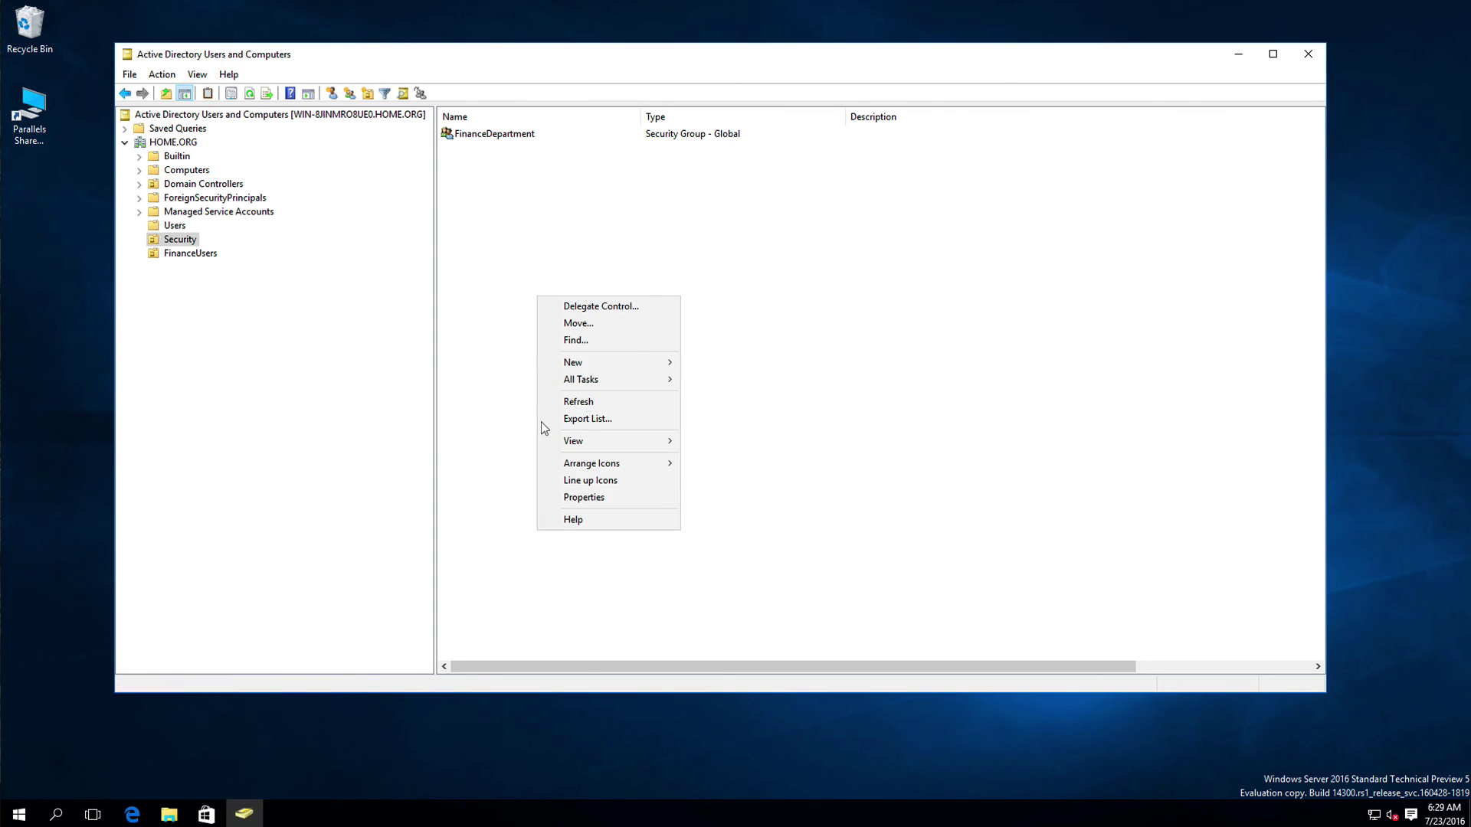
{"action": "mouse_move", "coordinate": [577, 362]}
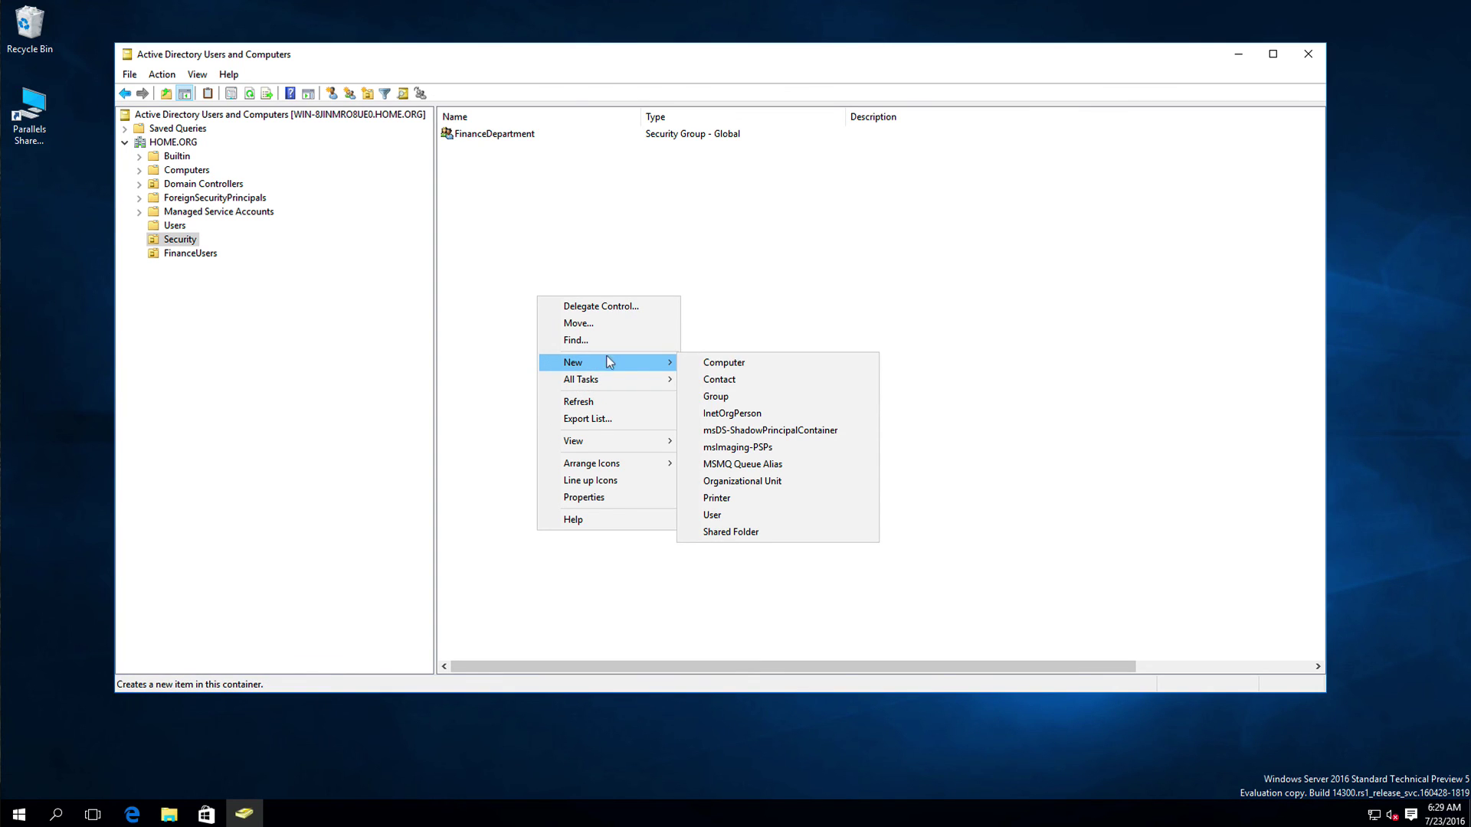
{"action": "left_click", "coordinate": [710, 394]}
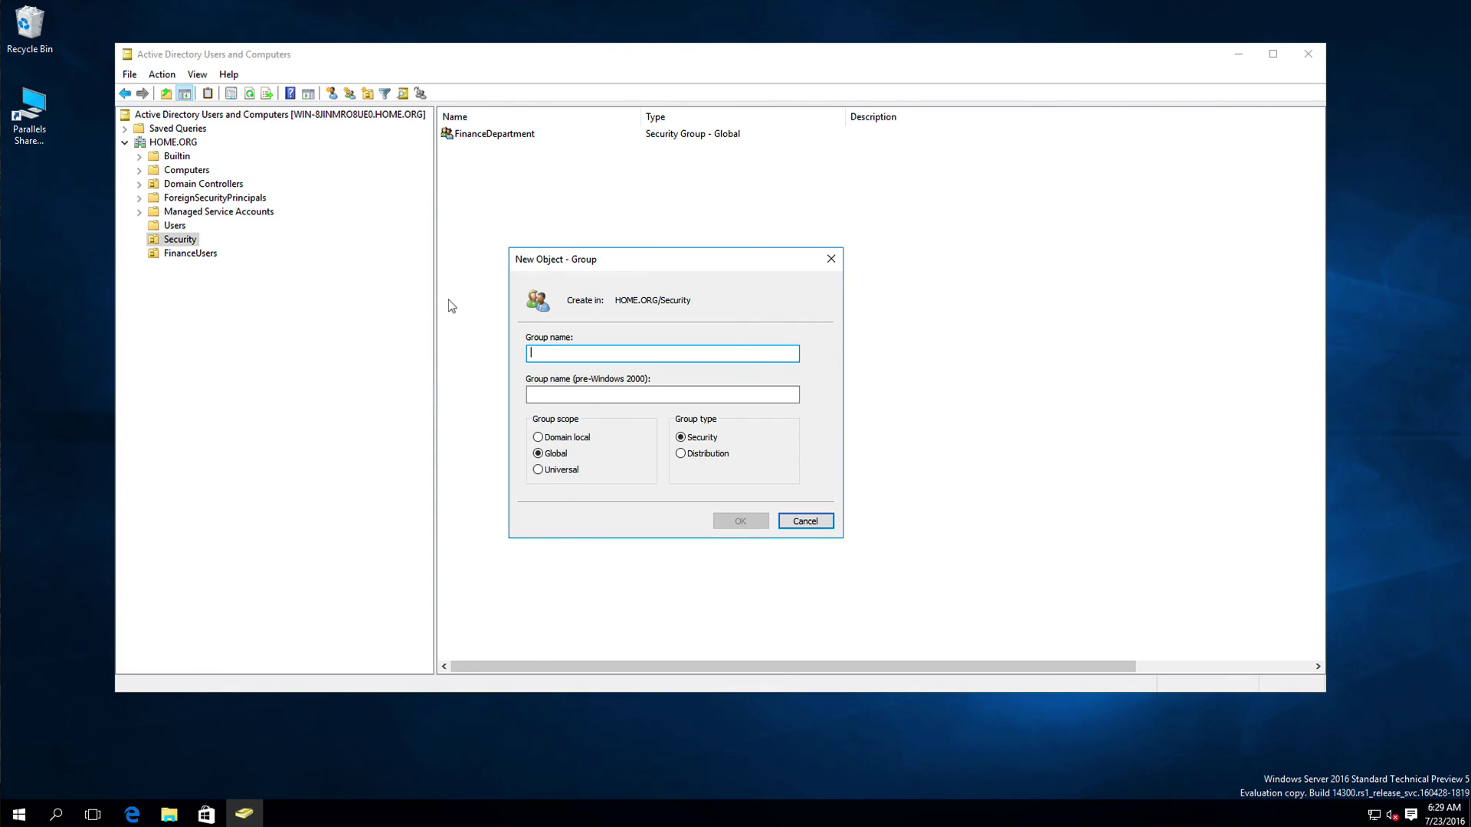
{"action": "type", "text": "Techs"}
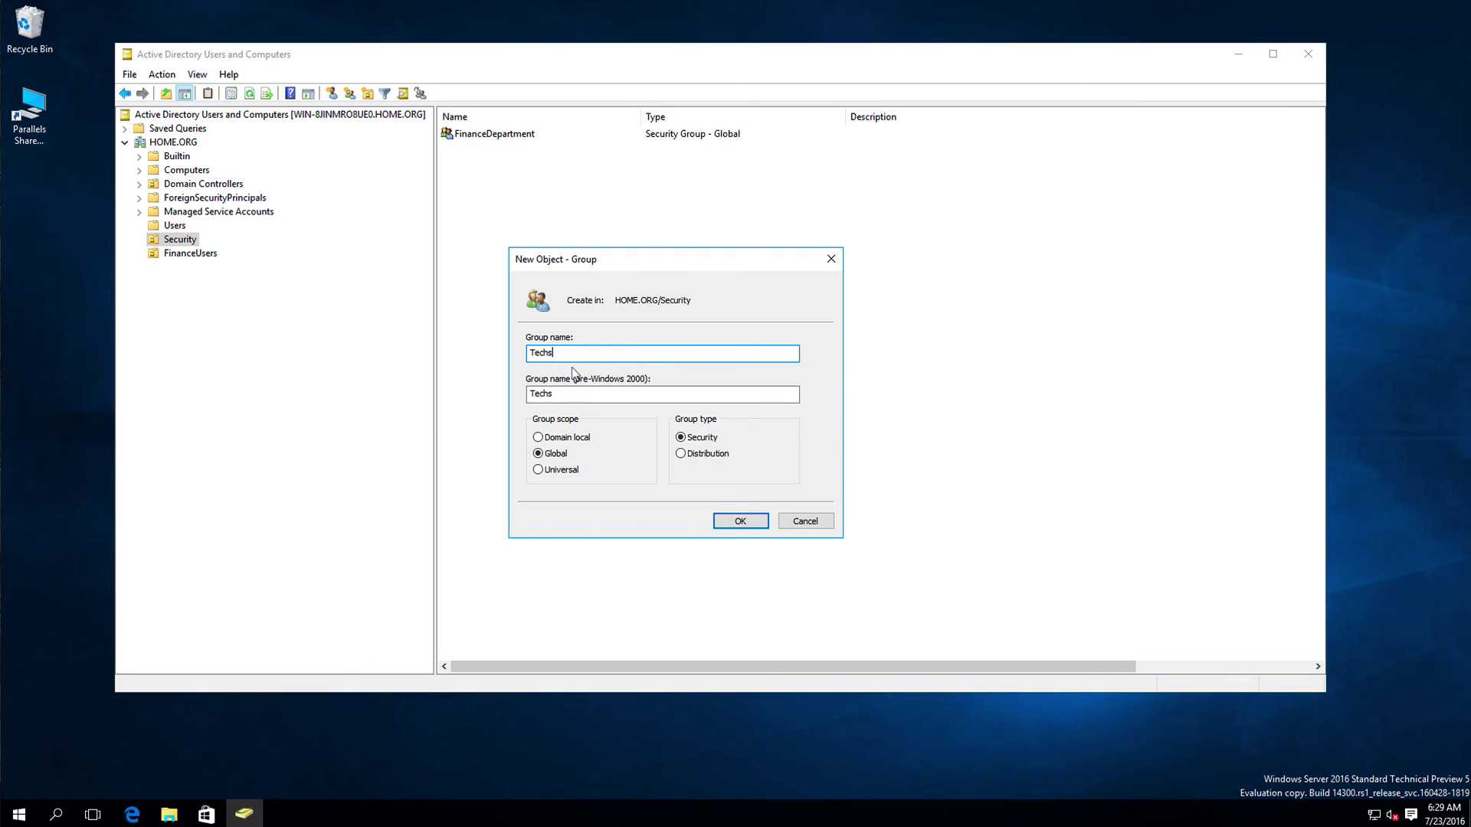
{"action": "left_click", "coordinate": [738, 522]}
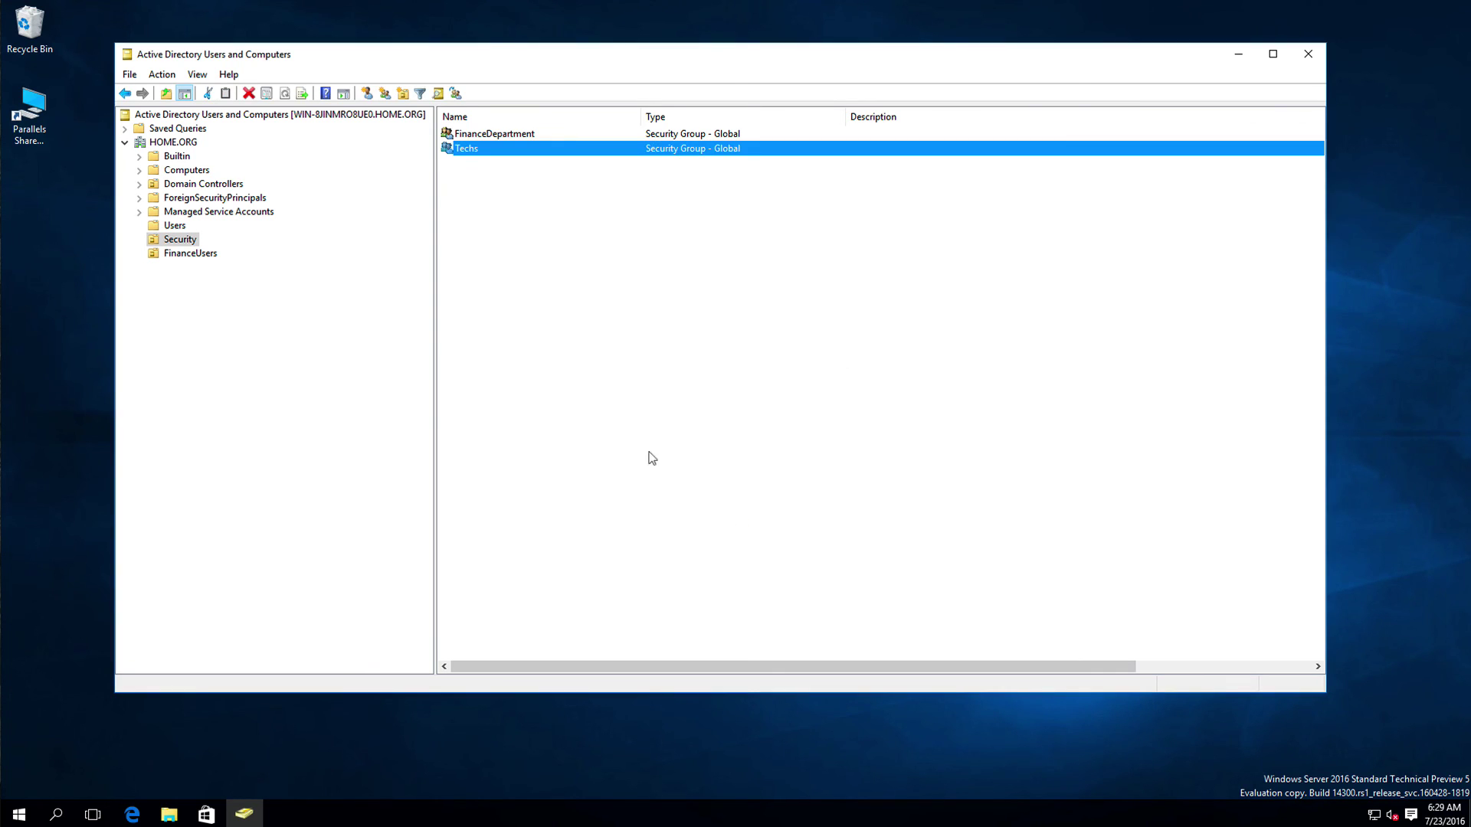
{"action": "left_click", "coordinate": [594, 381]}
{"action": "left_click", "coordinate": [472, 148]}
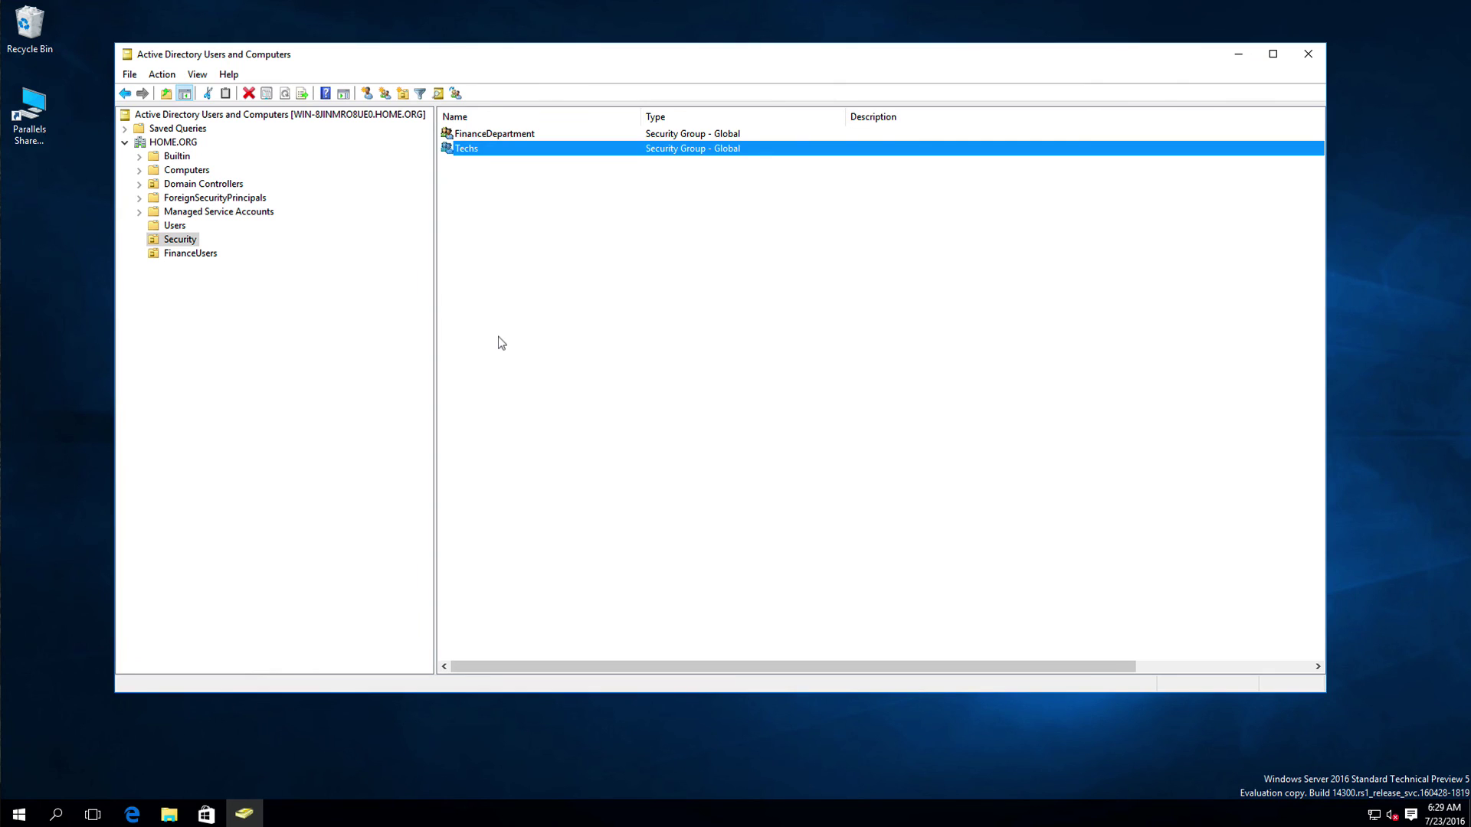